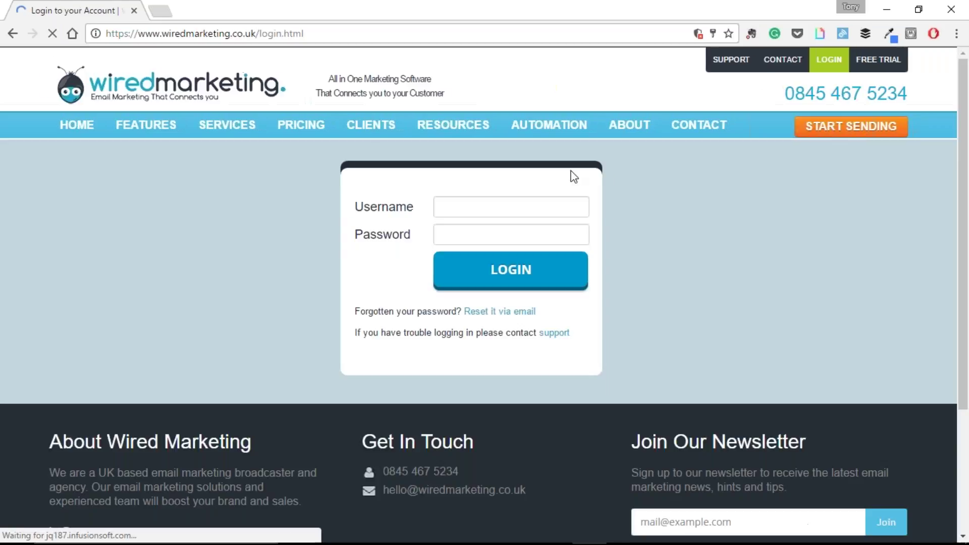
- Log in to the account and open the library of saved email templates
left_click(533, 276)
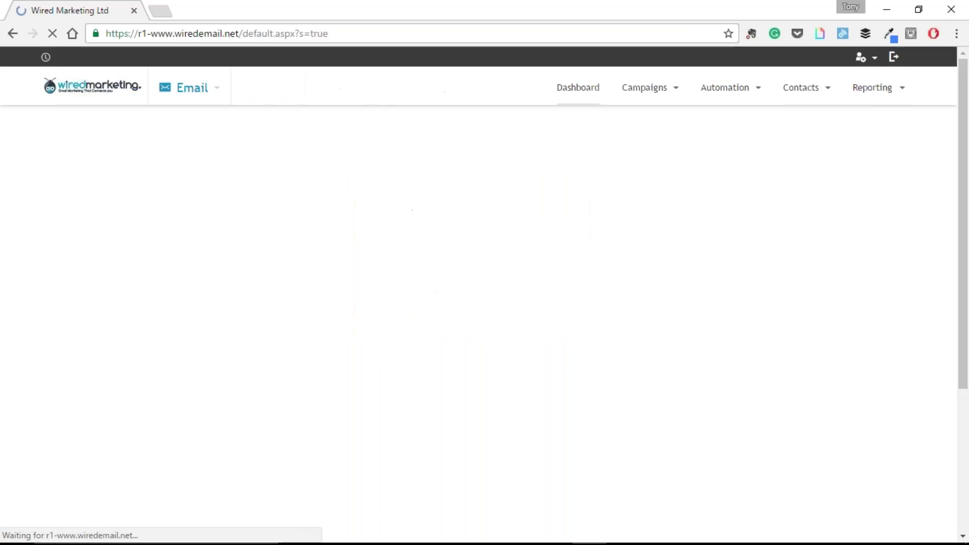
left_click(651, 85)
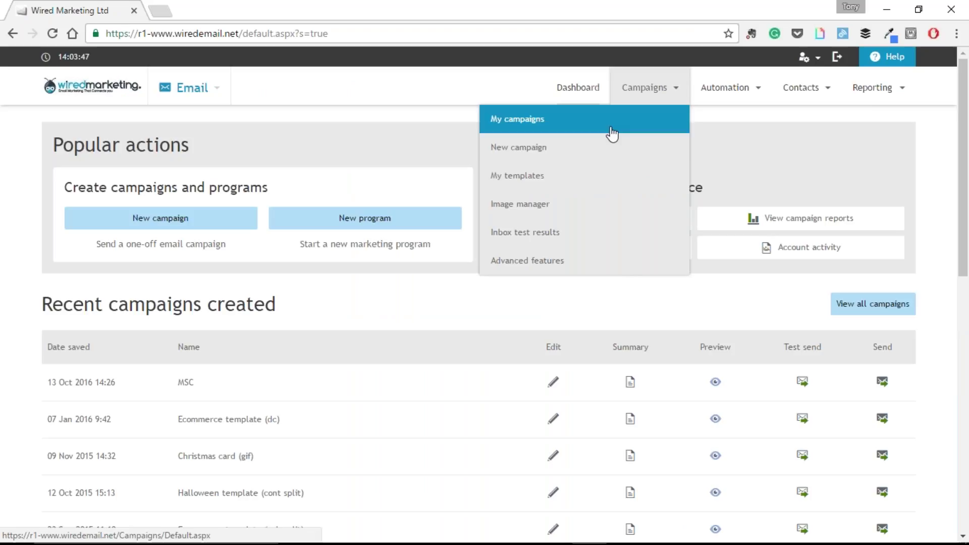
left_click(580, 175)
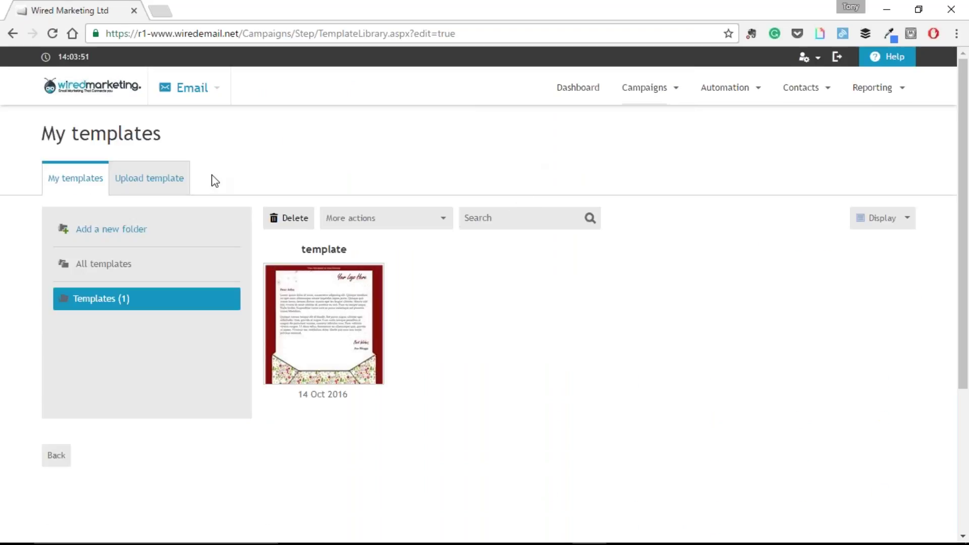
- Start a template upload and choose envelope.zip from the Friday webinars folder on the KINGSTON (F:) drive
mouse_move(323, 295)
left_click(173, 185)
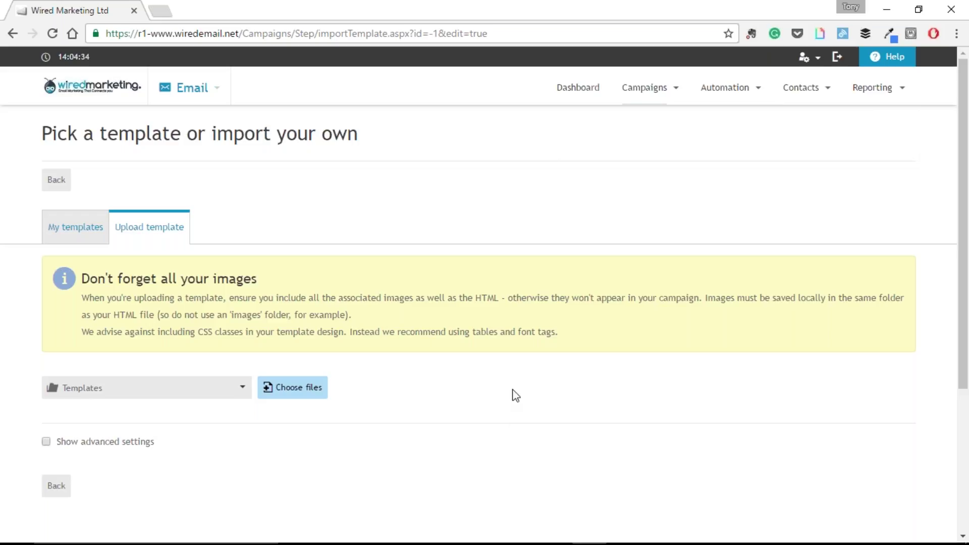
left_click(245, 389)
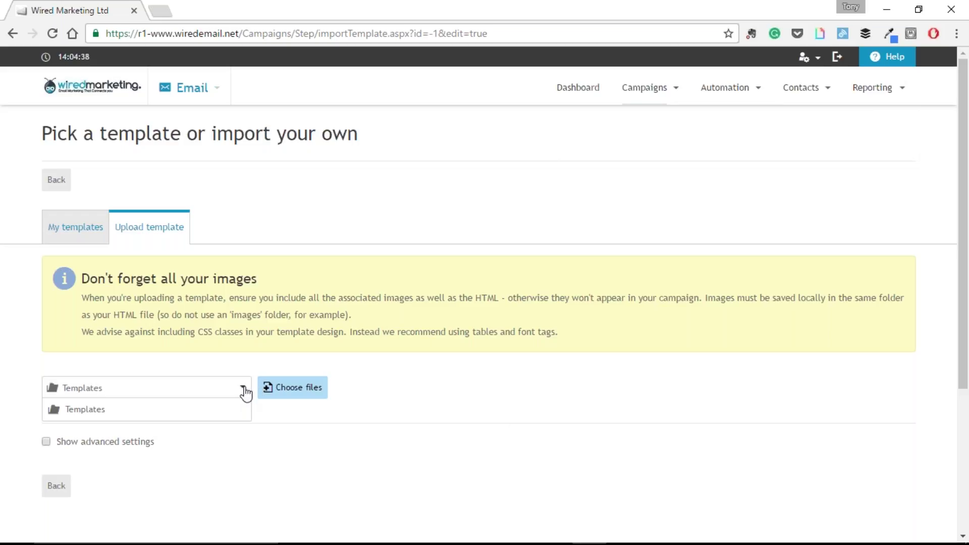
left_click(246, 393)
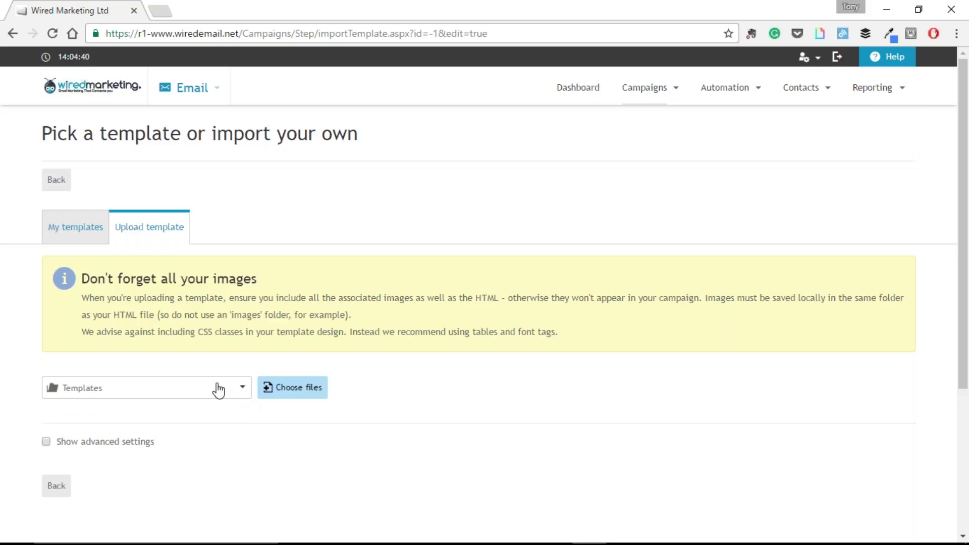
left_click(295, 393)
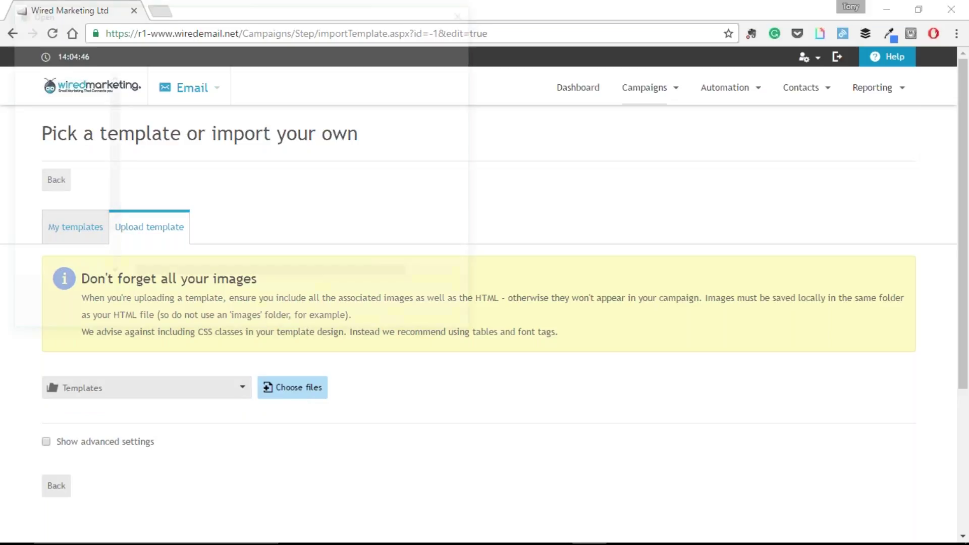
scroll(76, 202, "down", 2)
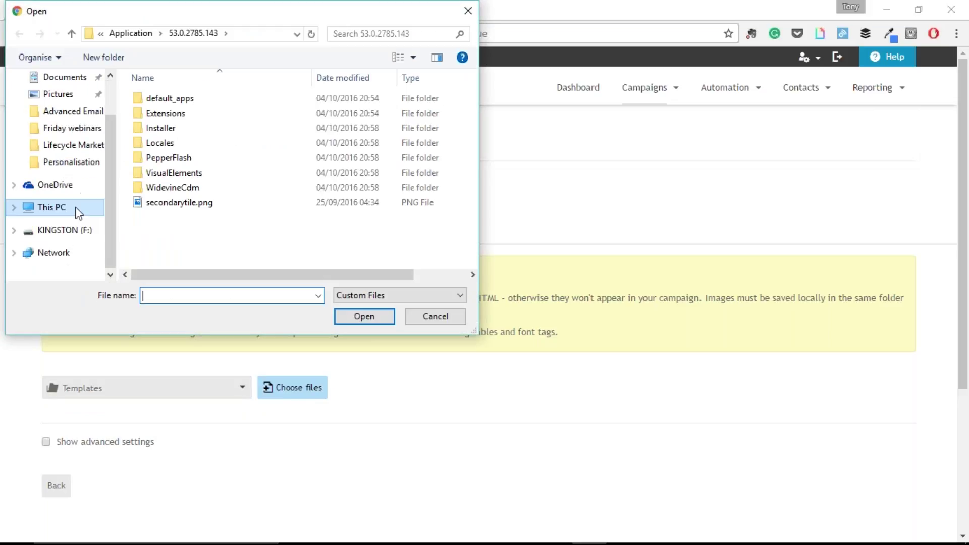
left_click(74, 231)
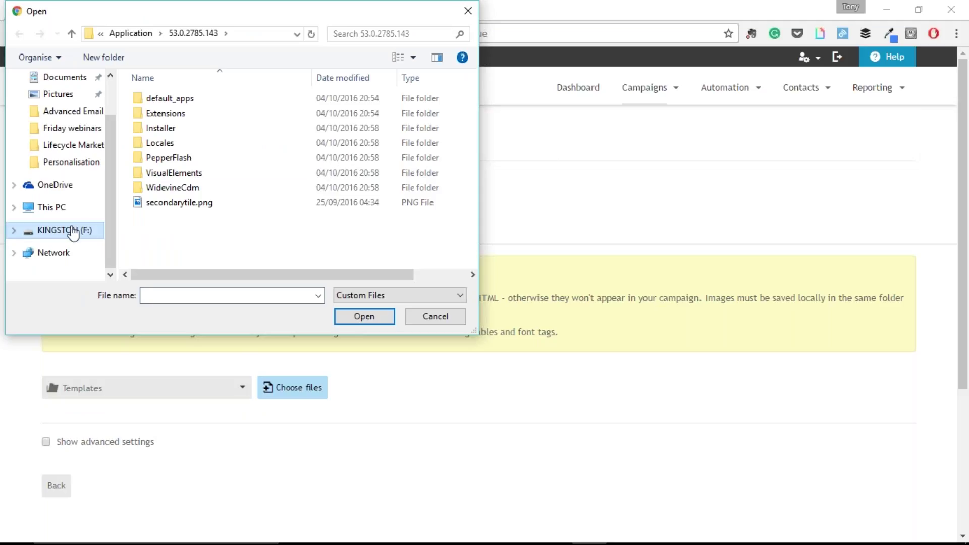
double_click(152, 187)
double_click(166, 113)
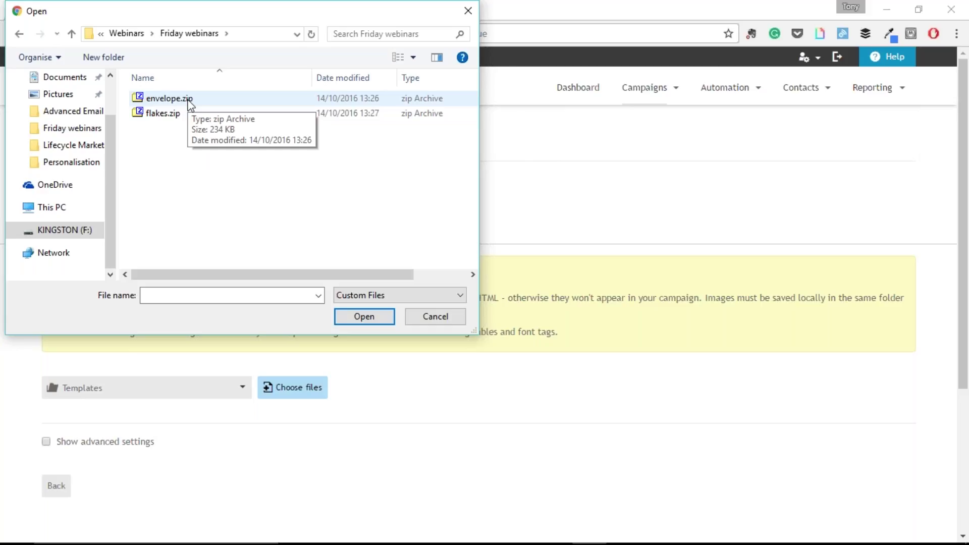
left_click(190, 104)
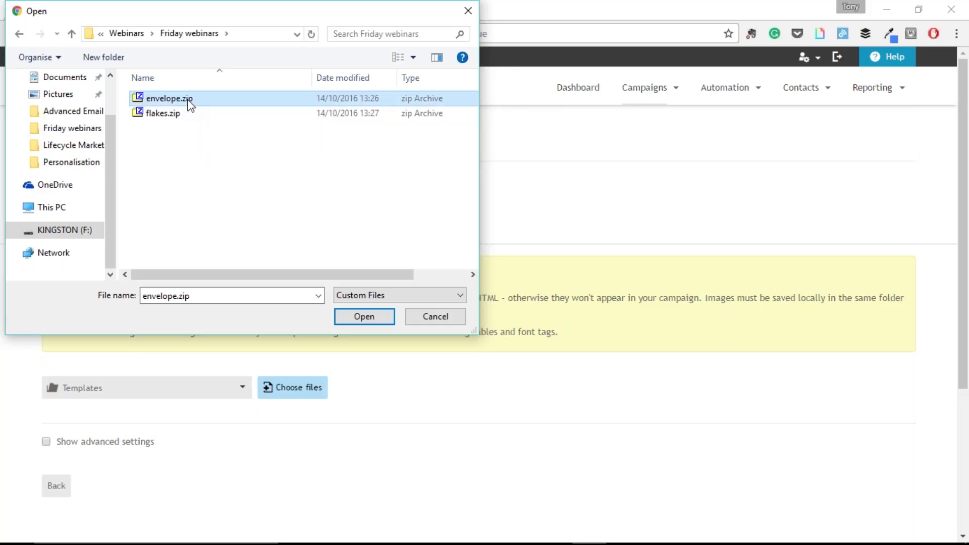
double_click(190, 103)
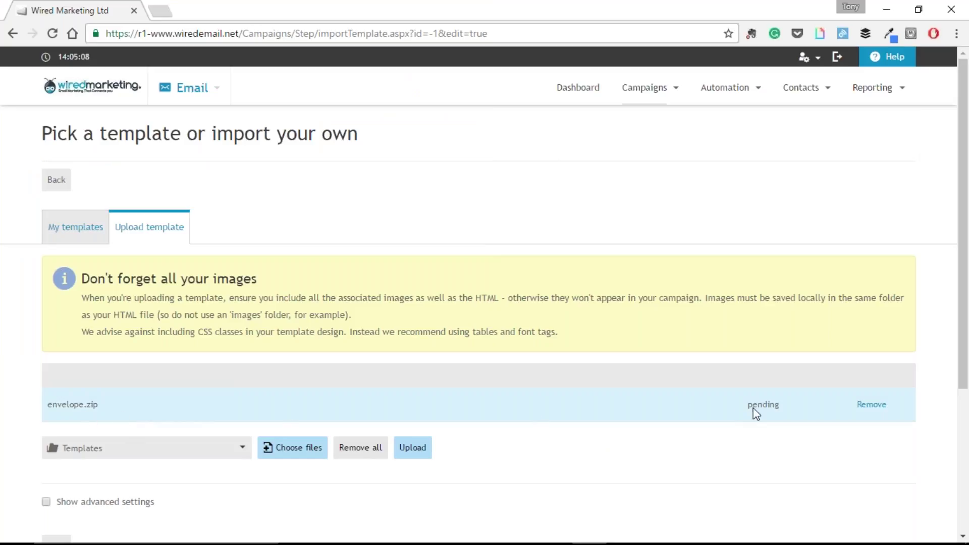
- Upload envelope.zip to the Templates folder and continue to the template content editor
scroll(677, 419, "down", 2)
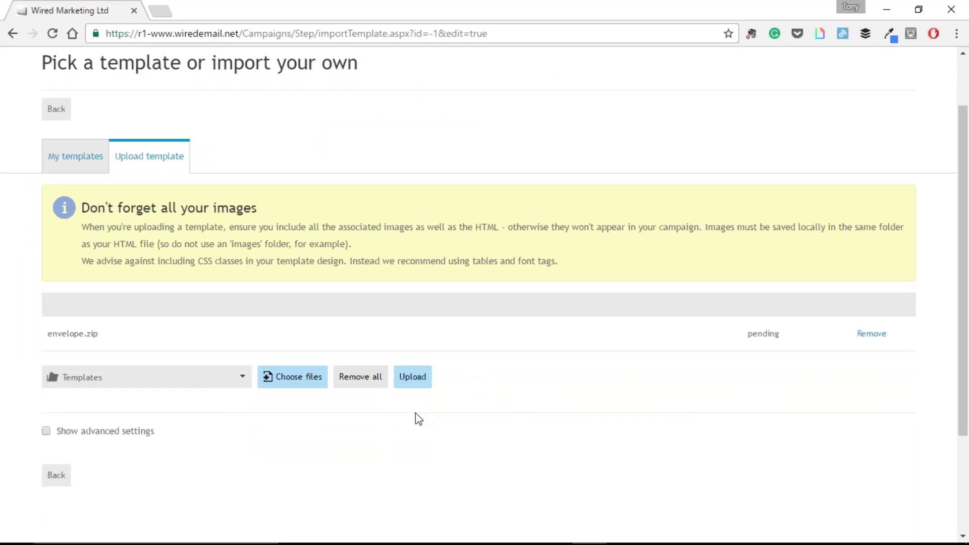
left_click(417, 384)
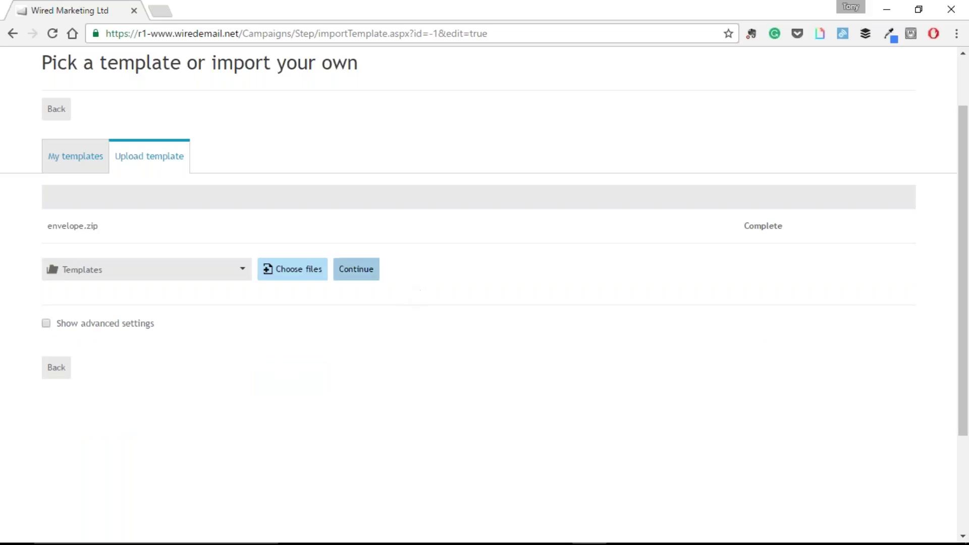
left_click(367, 277)
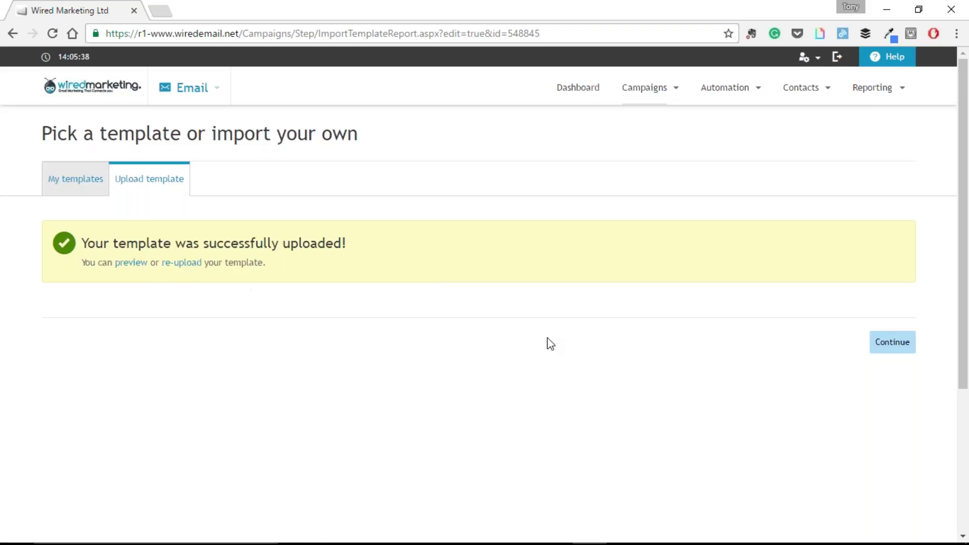
left_click(893, 343)
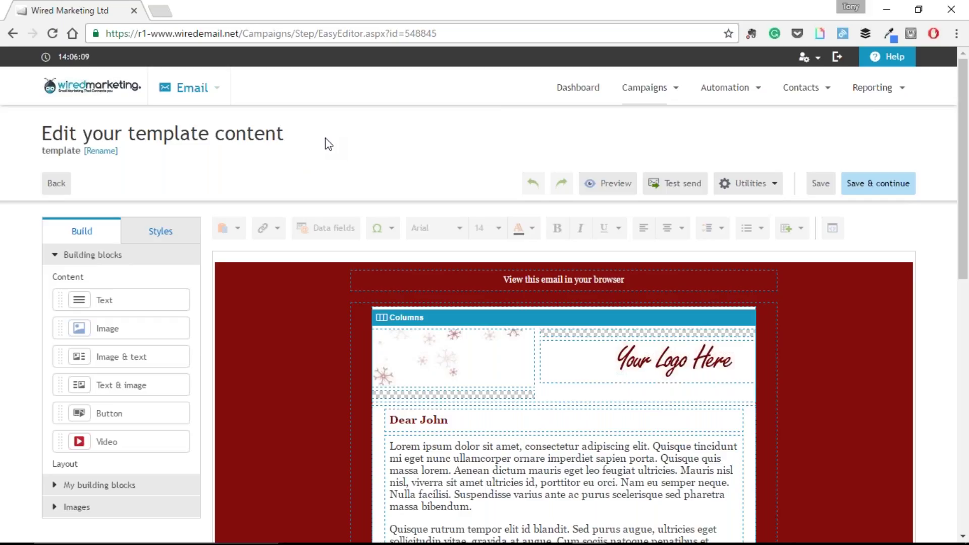
- Examine the uploaded template's layout from the header and letter text down to the envelope artwork
scroll(464, 196, "down", 3)
scroll(588, 269, "down", 3)
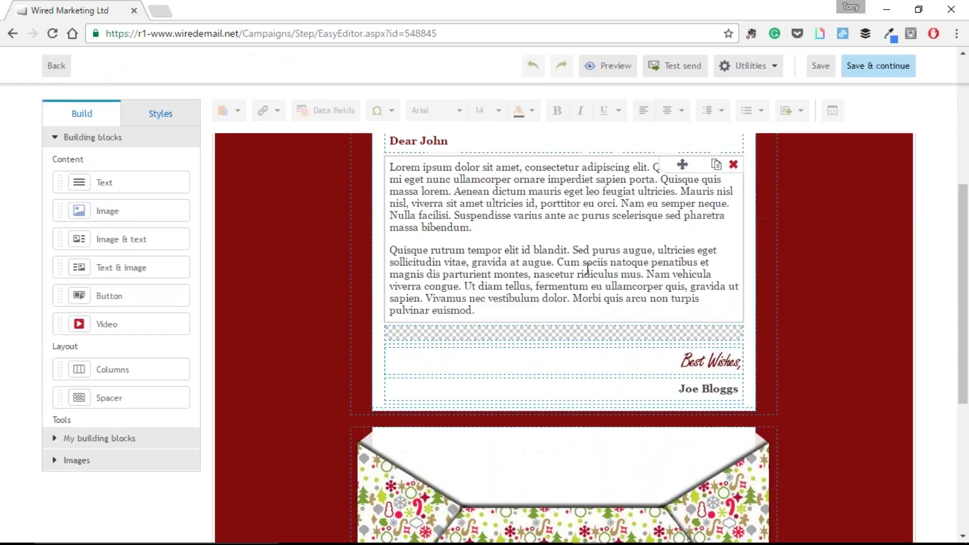
scroll(588, 269, "down", 5)
scroll(700, 365, "up", 7)
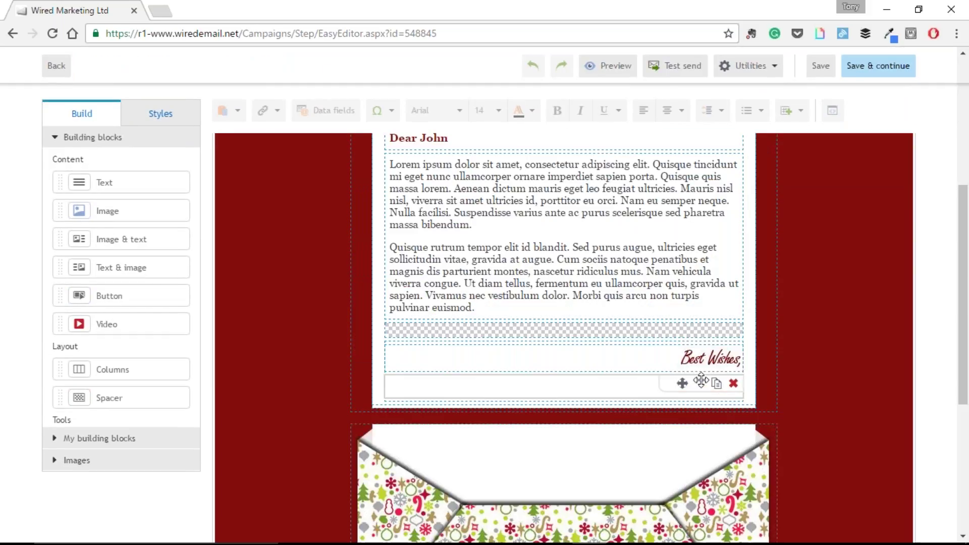
scroll(700, 364, "up", 4)
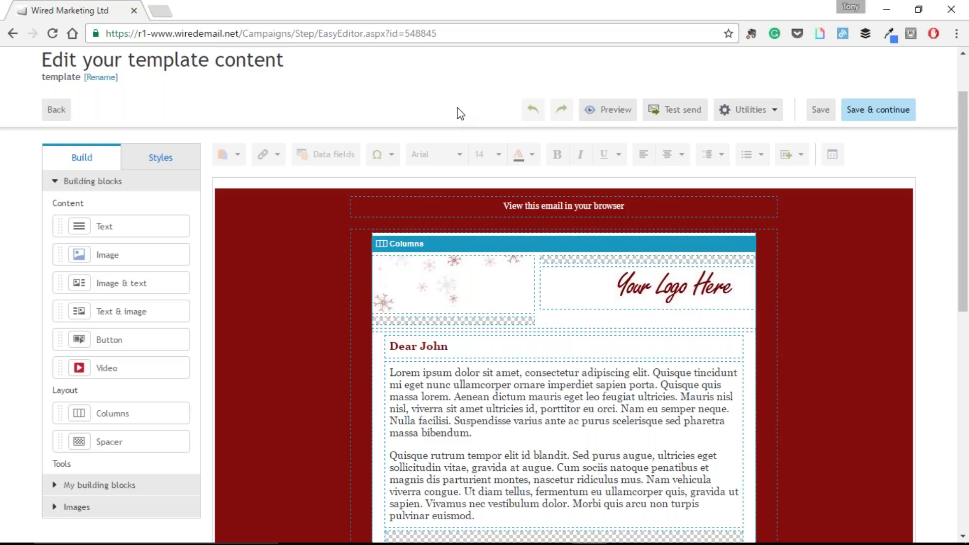
left_click(955, 34)
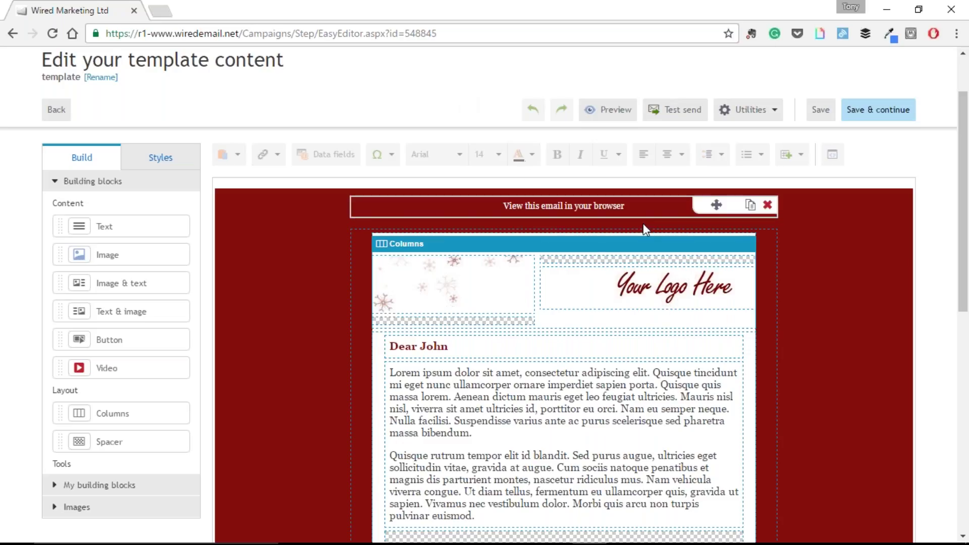
scroll(643, 223, "down", 3)
scroll(670, 391, "down", 6)
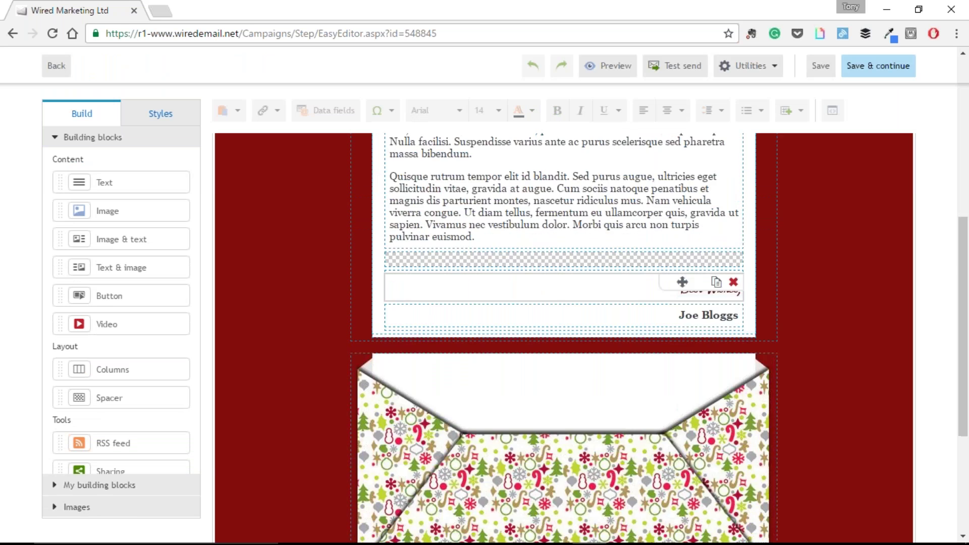
scroll(668, 380, "up", 9)
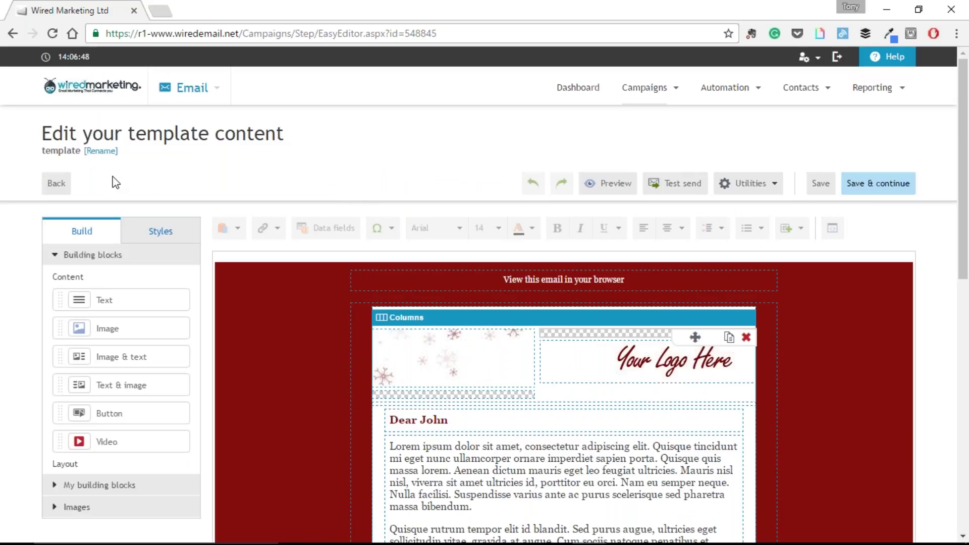
- Rename the template as Envelope and save the new name
left_click(100, 150)
key("Delete")
key("Delete")
key("Delete")
type("Envelope")
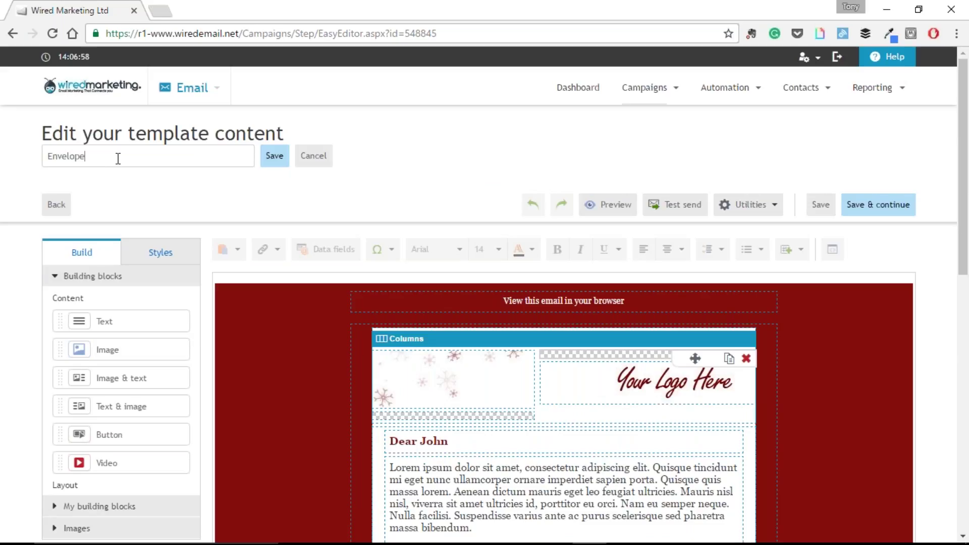
left_click(281, 162)
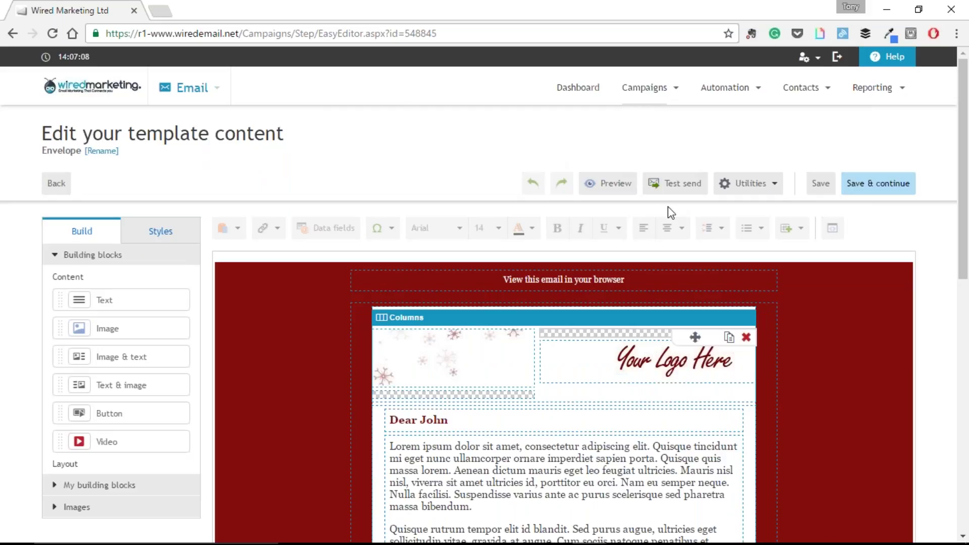
- Preview the Envelope template in HTML with images on, look through the whole email, and close the preview
left_click(616, 191)
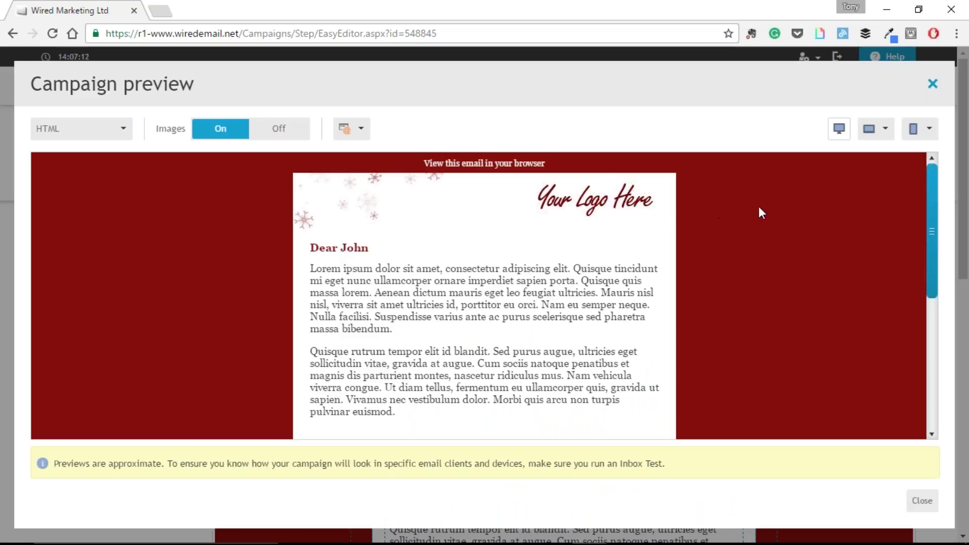
scroll(810, 224, "down", 3)
scroll(804, 229, "down", 2)
scroll(803, 232, "up", 6)
scroll(570, 202, "down", 1)
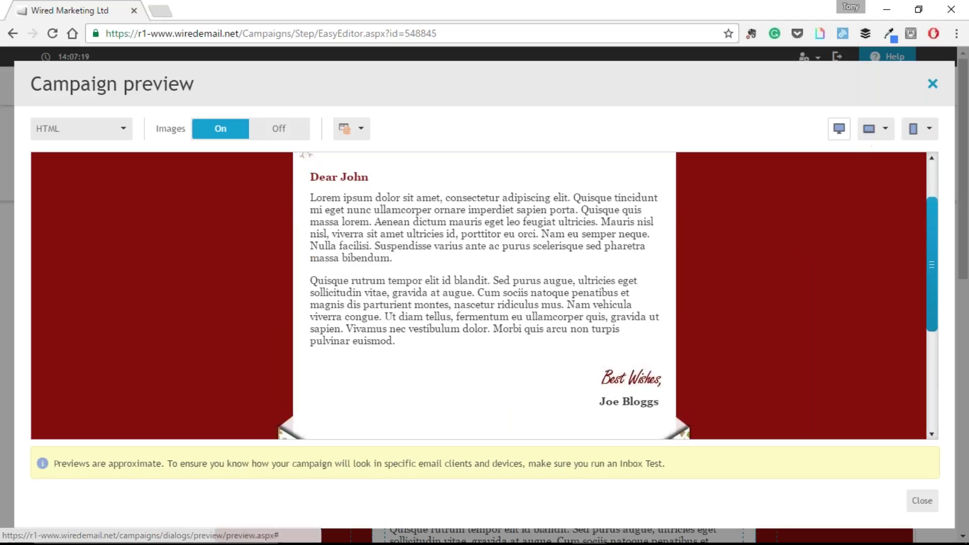
left_click(933, 84)
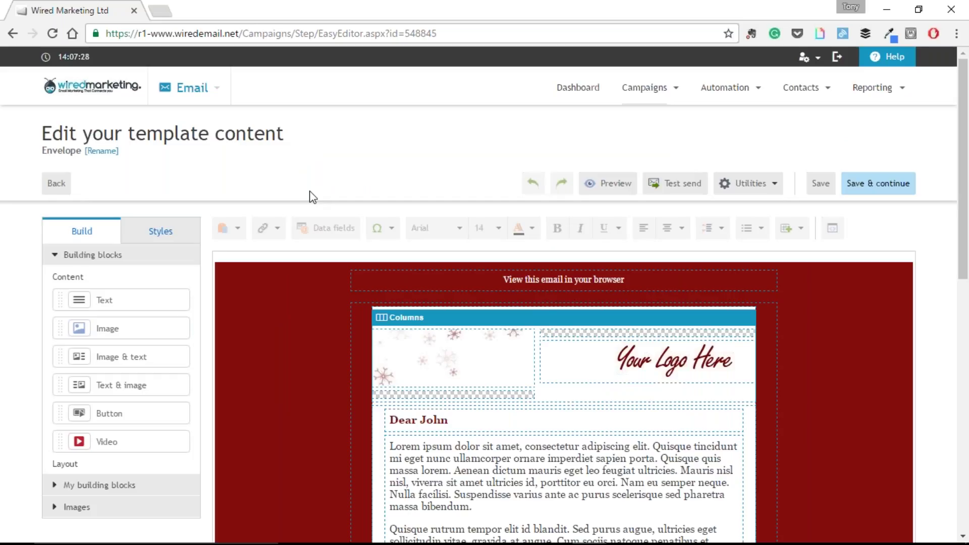
scroll(340, 193, "down", 4)
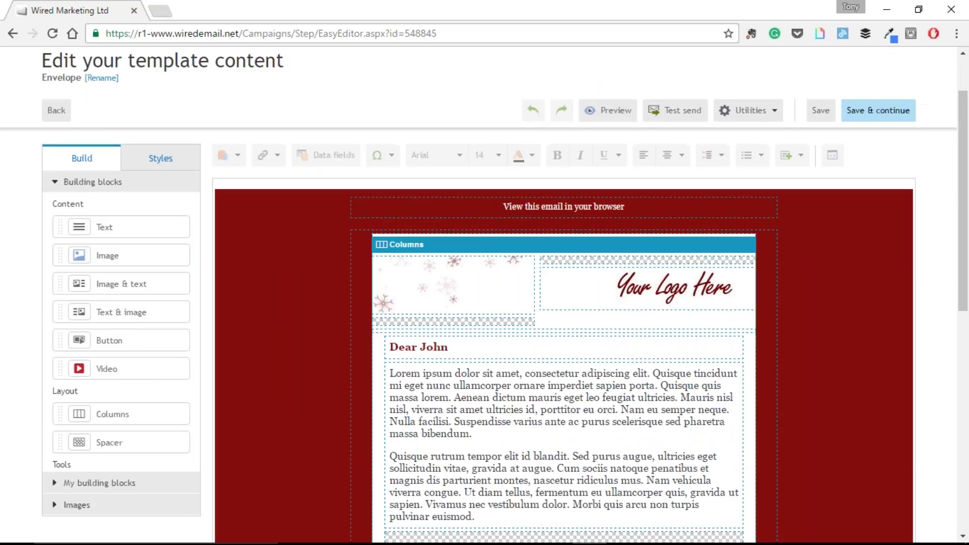
scroll(418, 348, "up", 2)
scroll(616, 281, "up", 2)
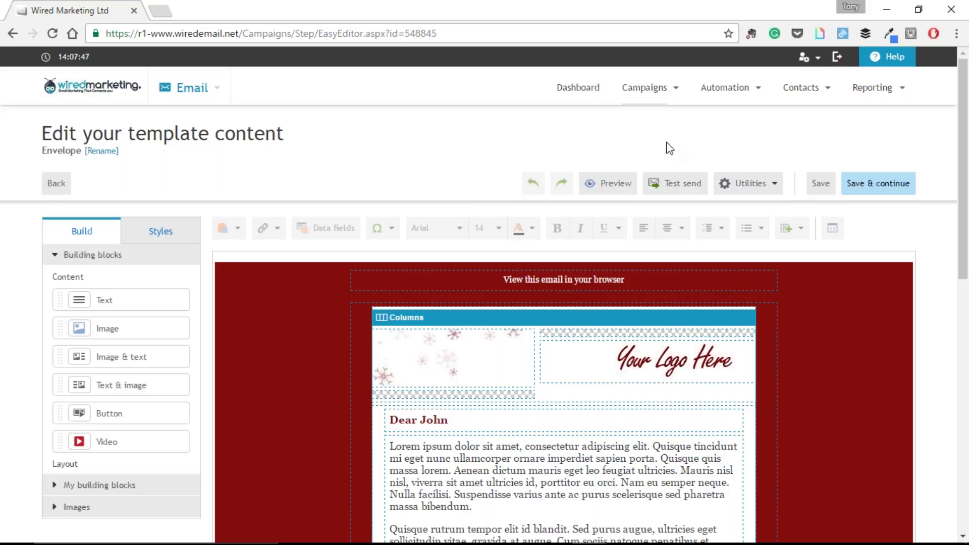
- Open the template's link list and convert the "View this email in your browser" hyperlink into a View in browser link
left_click(773, 189)
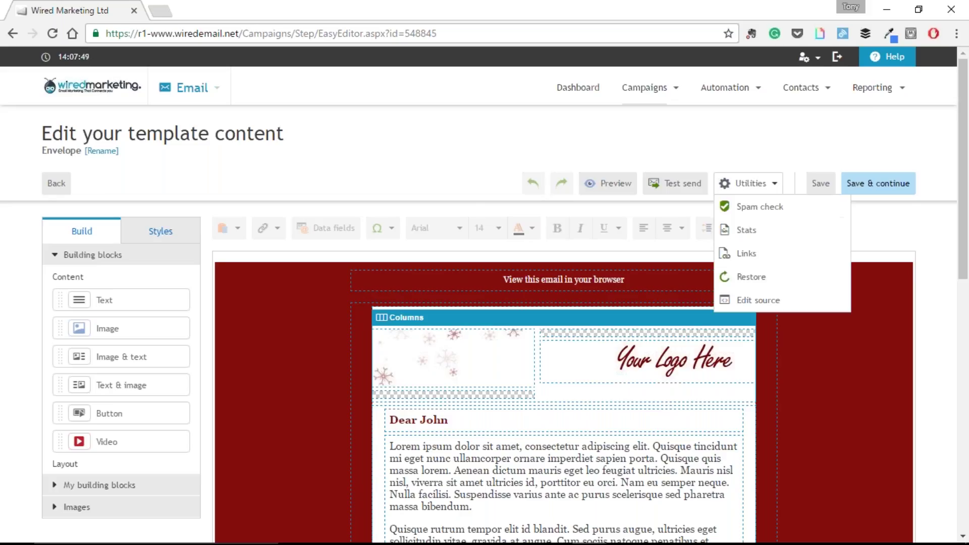
left_click(748, 257)
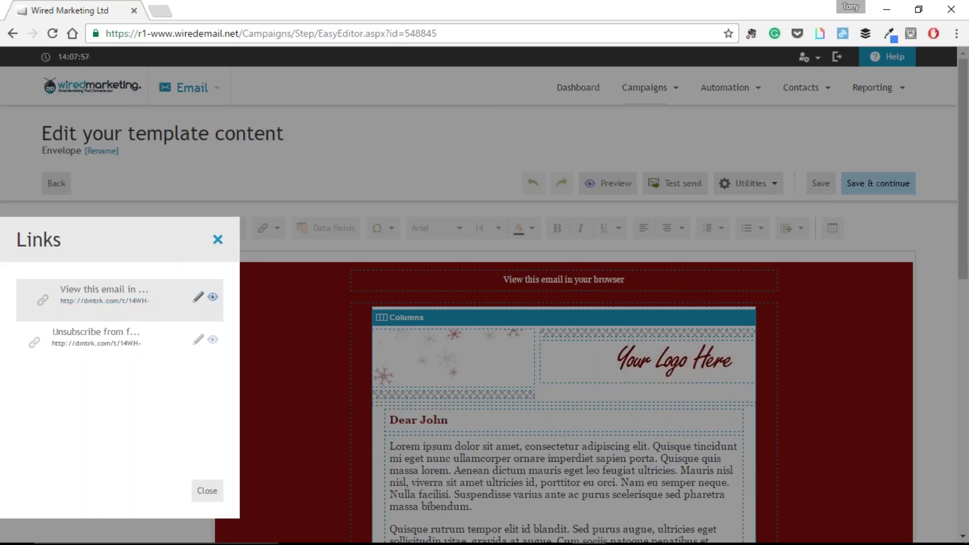
left_click(199, 298)
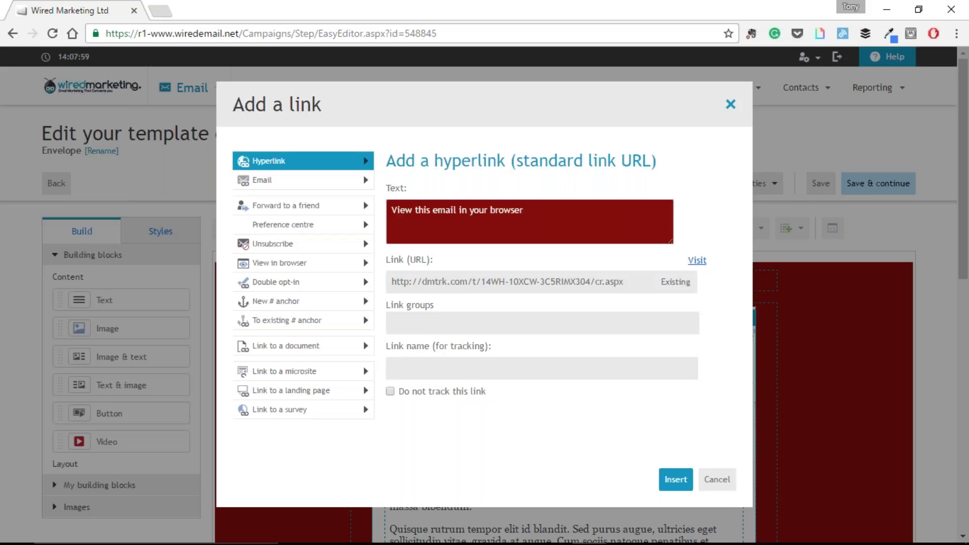
left_click(501, 286)
left_click(629, 283)
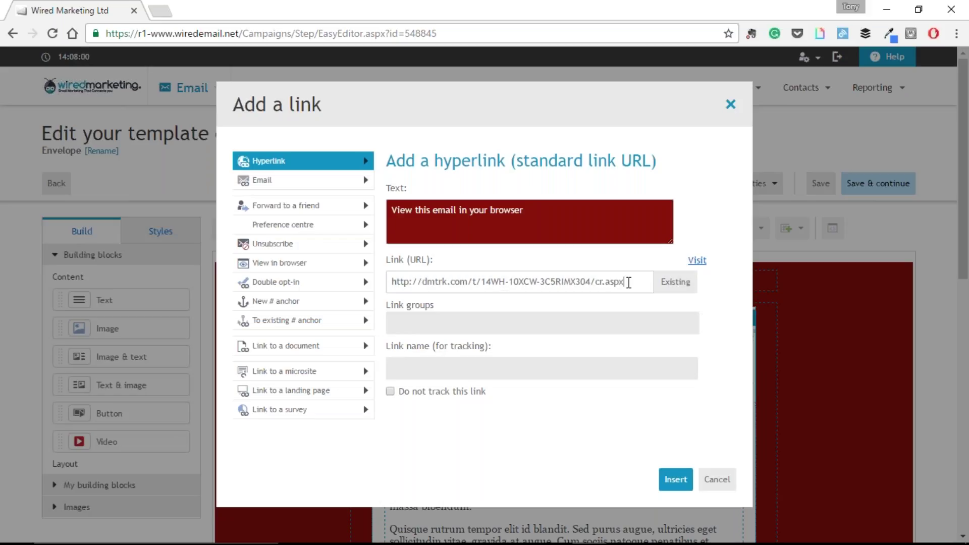
left_click_drag(628, 283, 390, 281)
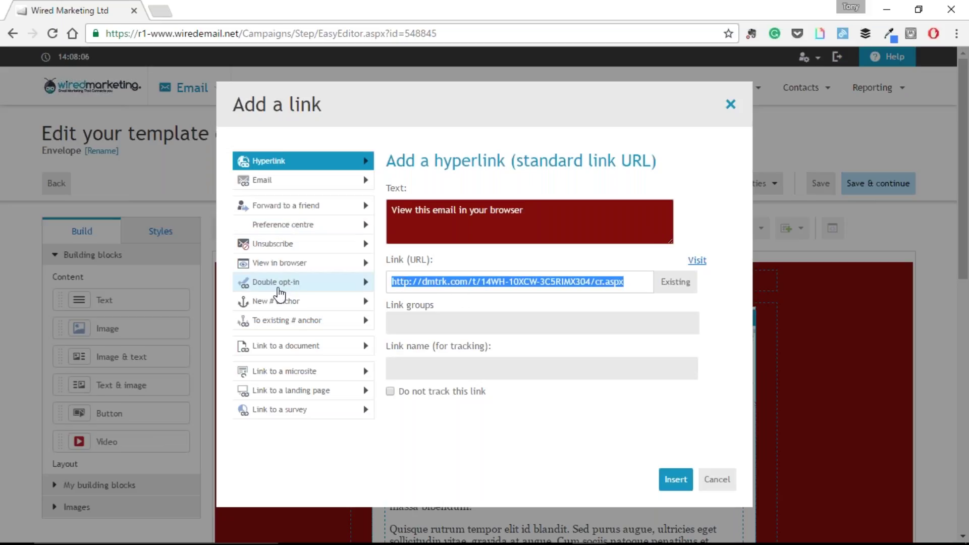
left_click(281, 265)
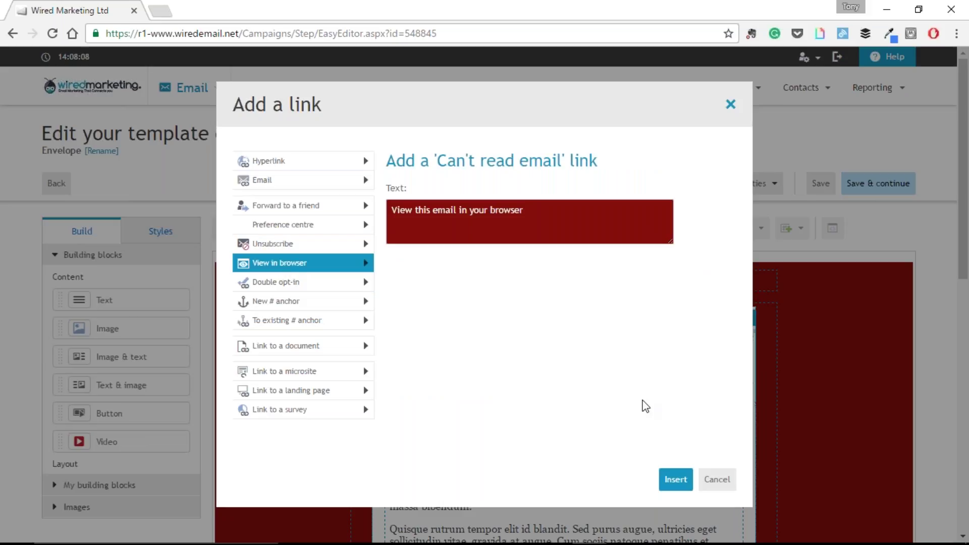
left_click(676, 482)
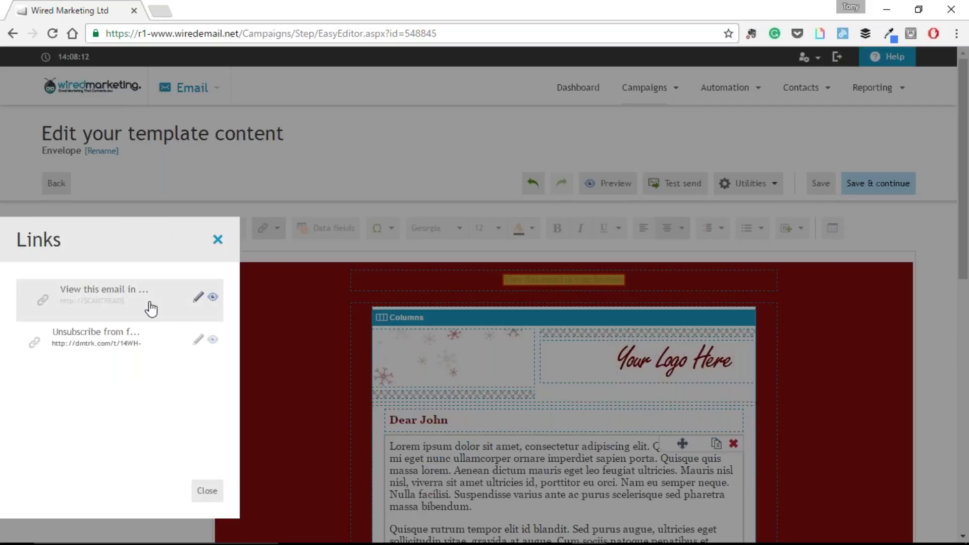
- Convert the "Unsubscribe from future emails" hyperlink into an Unsubscribe link and close the link list
left_click(198, 341)
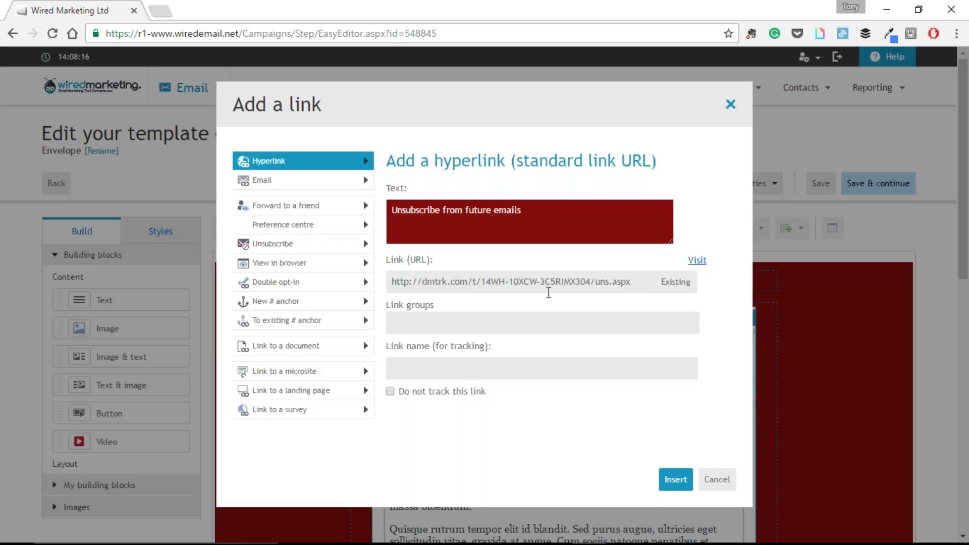
left_click_drag(631, 282, 390, 281)
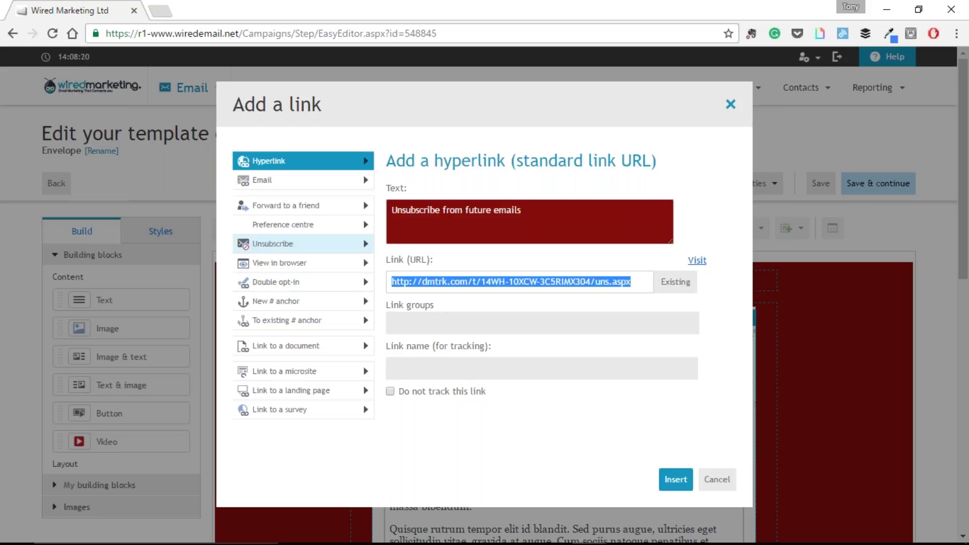
left_click(289, 247)
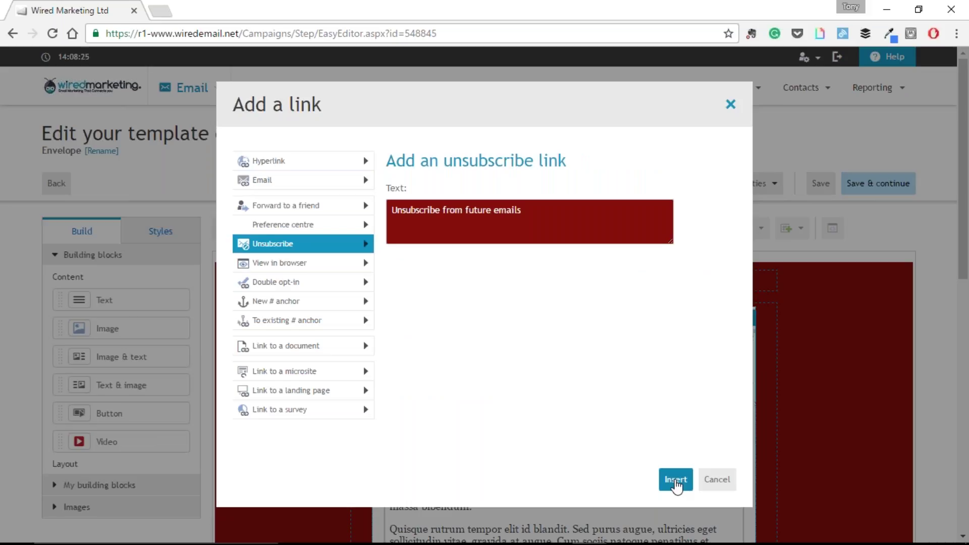
left_click(675, 481)
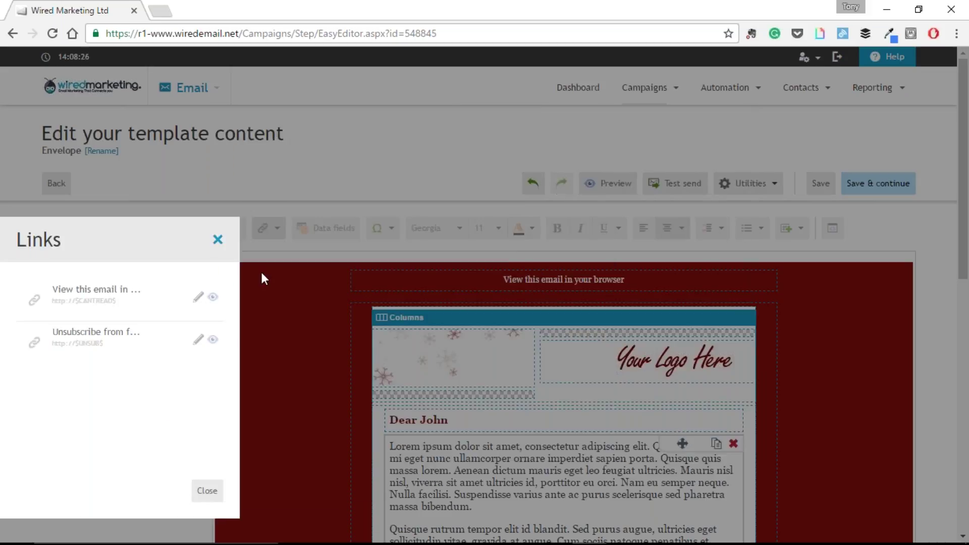
left_click(206, 492)
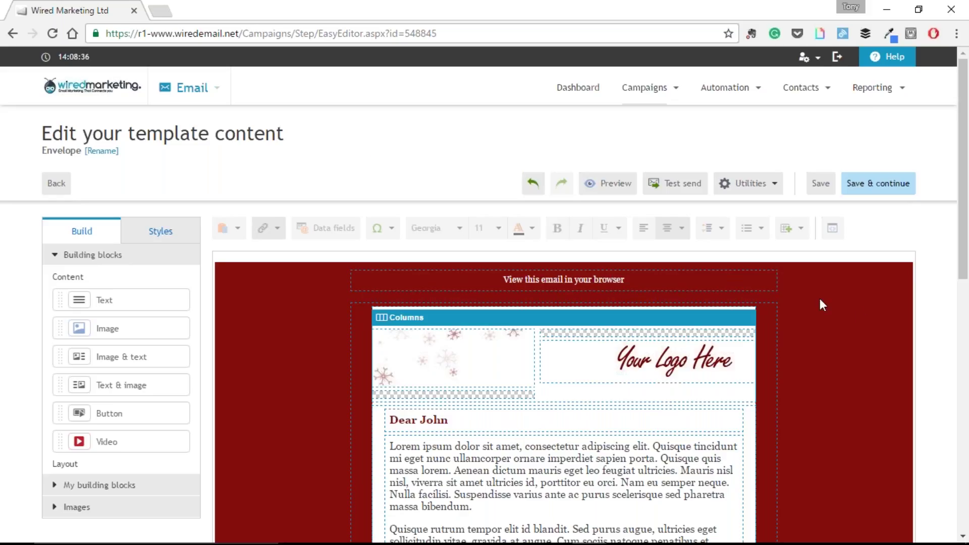
- Replace the header's logo placeholder with the Fashion logo image from the template image folder and enlarge it to fill more of its column
scroll(894, 281, "down", 3)
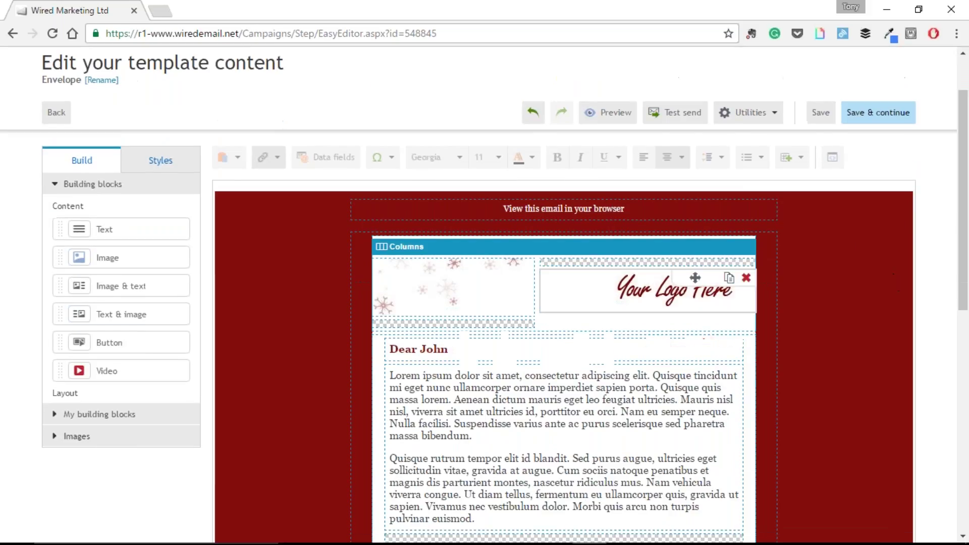
scroll(692, 323, "up", 1)
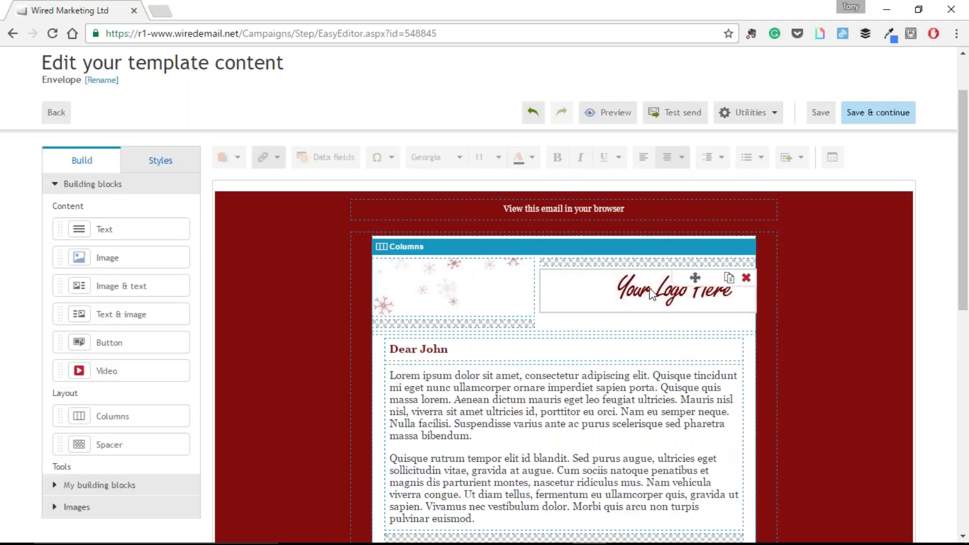
left_click(80, 507)
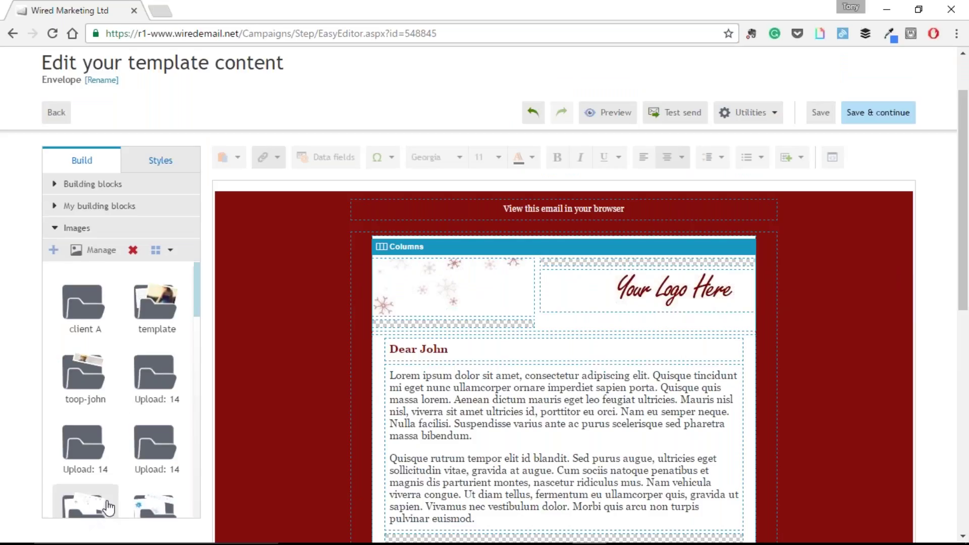
left_click(150, 328)
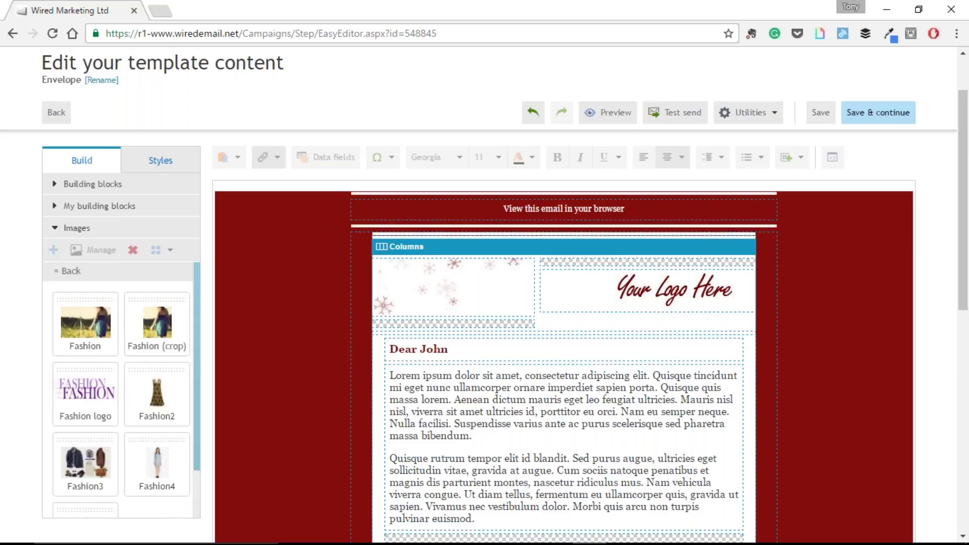
left_click_drag(86, 387, 661, 305)
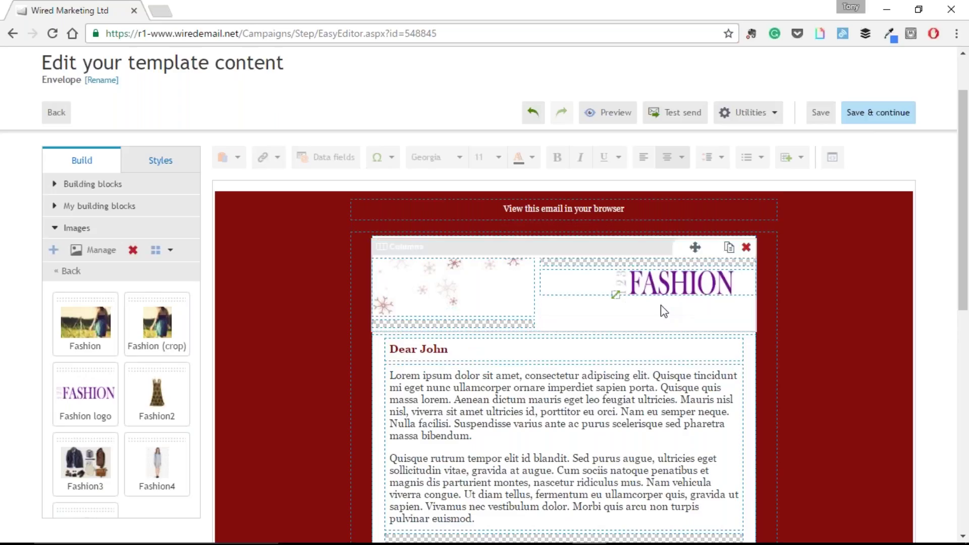
left_click_drag(616, 294, 549, 348)
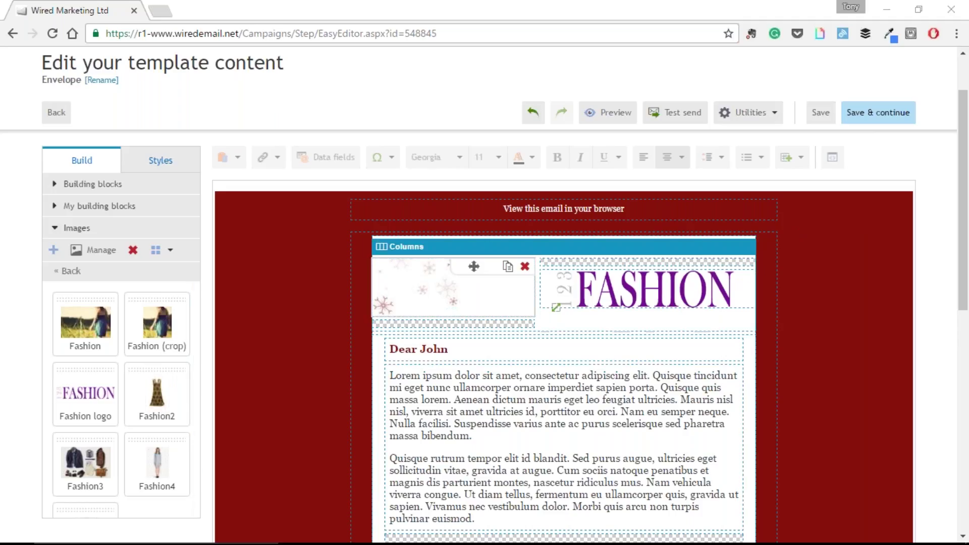
- Replace the placeholder name in the "Dear" greeting with the First name data field, followed by a comma
left_click(454, 352)
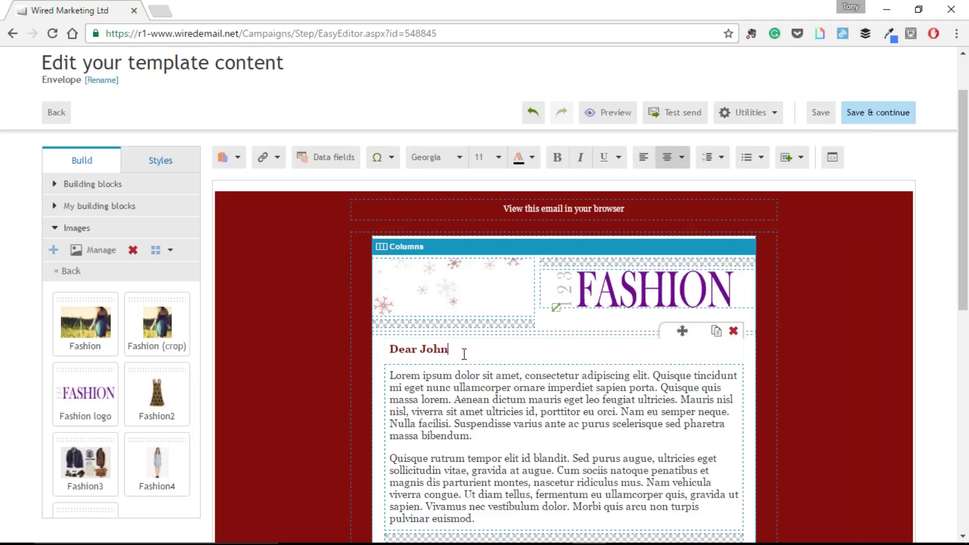
key("BackSpace")
key("BackSpace")
key("BackSpace")
key("BackSpace")
key("BackSpace")
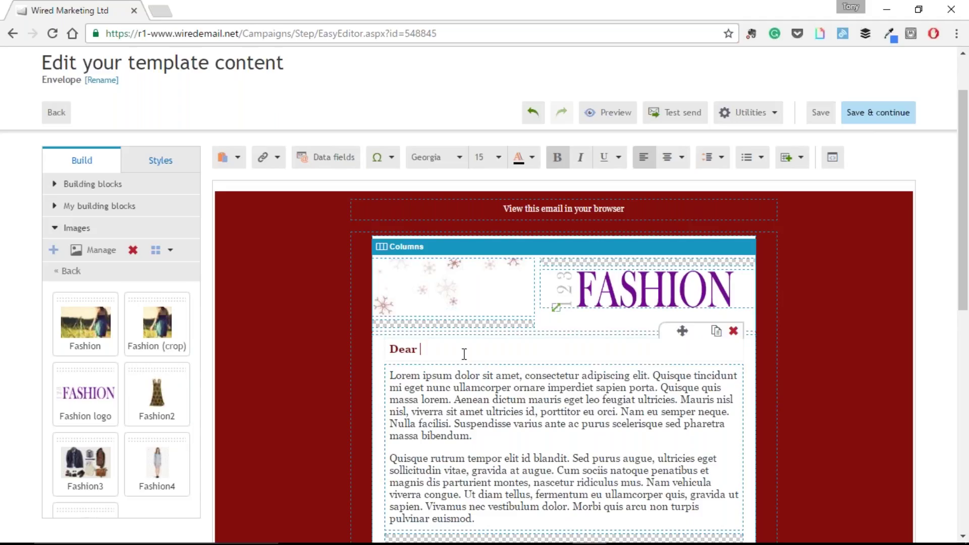
left_click(386, 262)
left_click(329, 159)
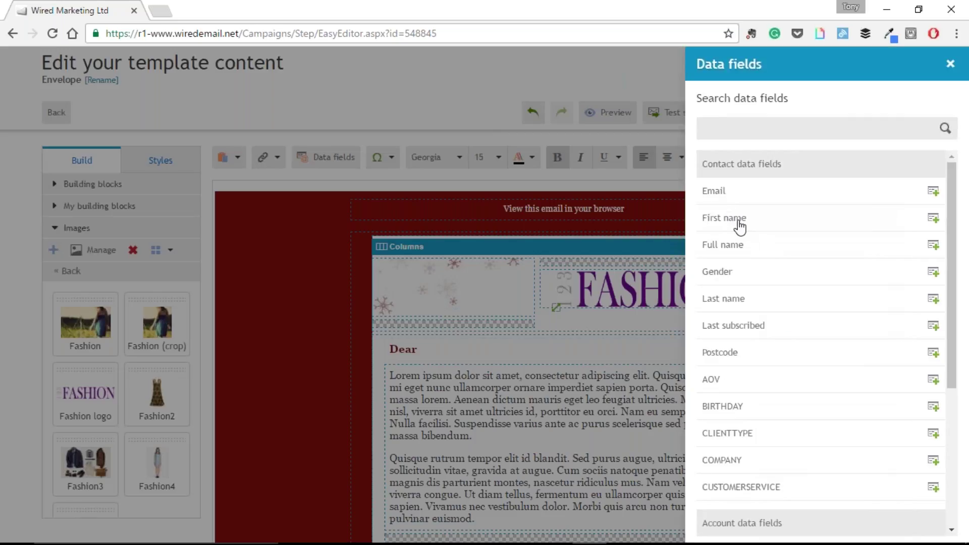
left_click(739, 222)
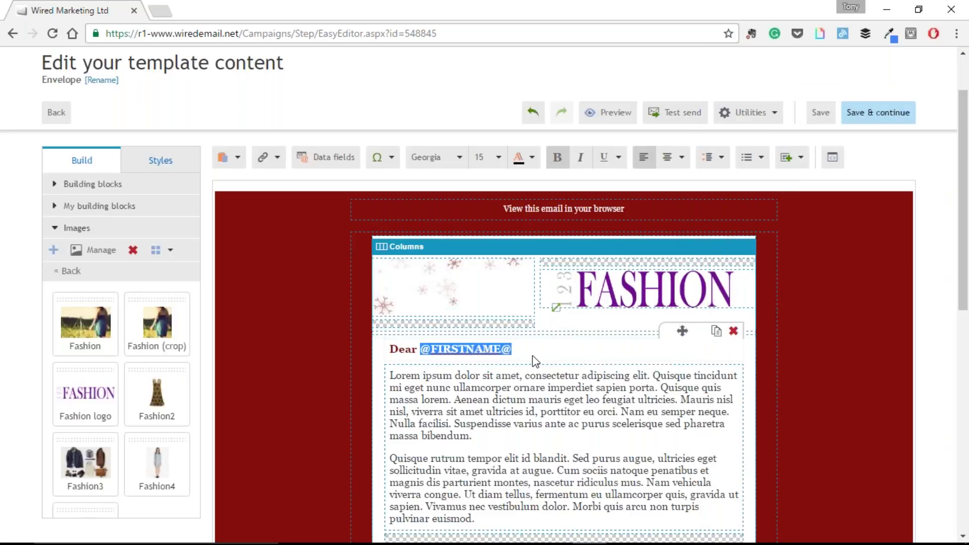
left_click(527, 352)
type(",")
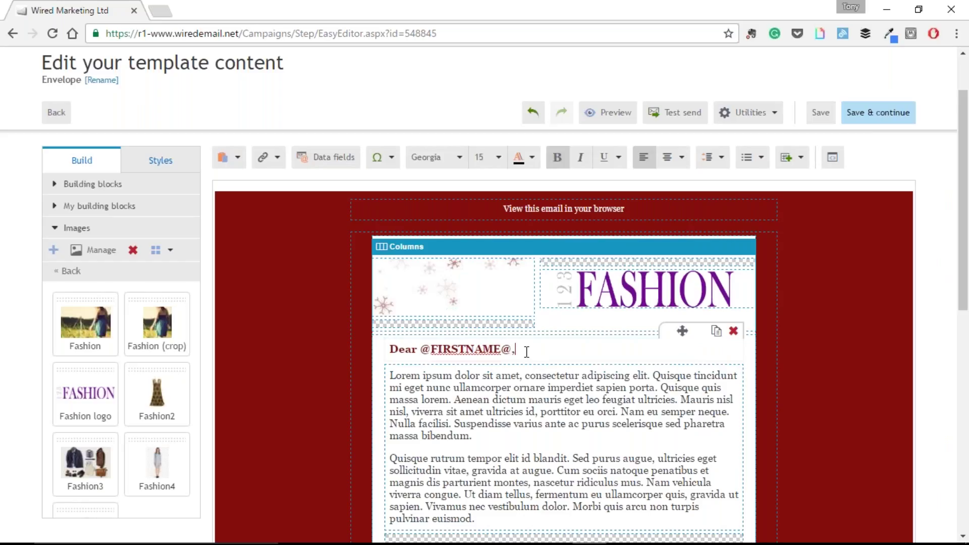
scroll(641, 370, "down", 1)
scroll(631, 362, "down", 3)
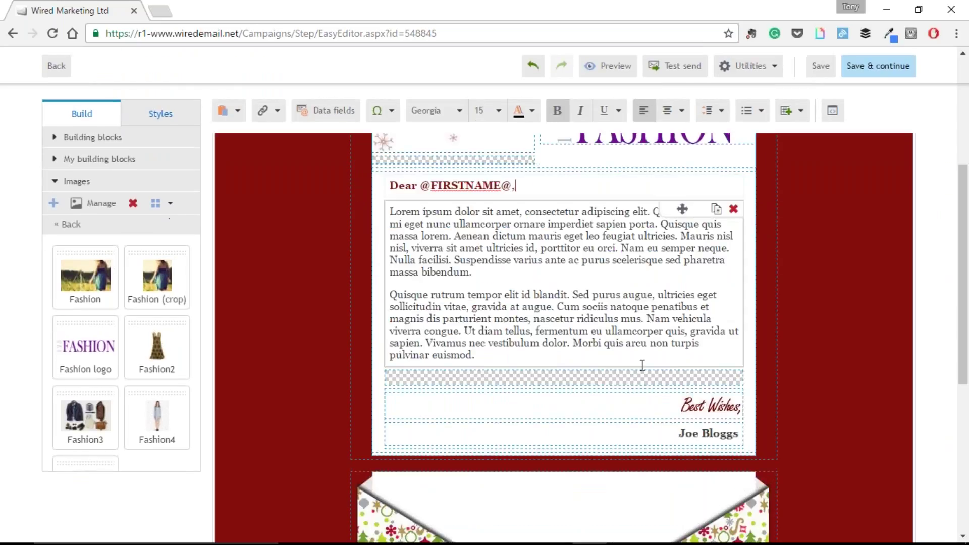
scroll(631, 362, "up", 2)
left_click(485, 382)
left_click_drag(477, 367, 398, 239)
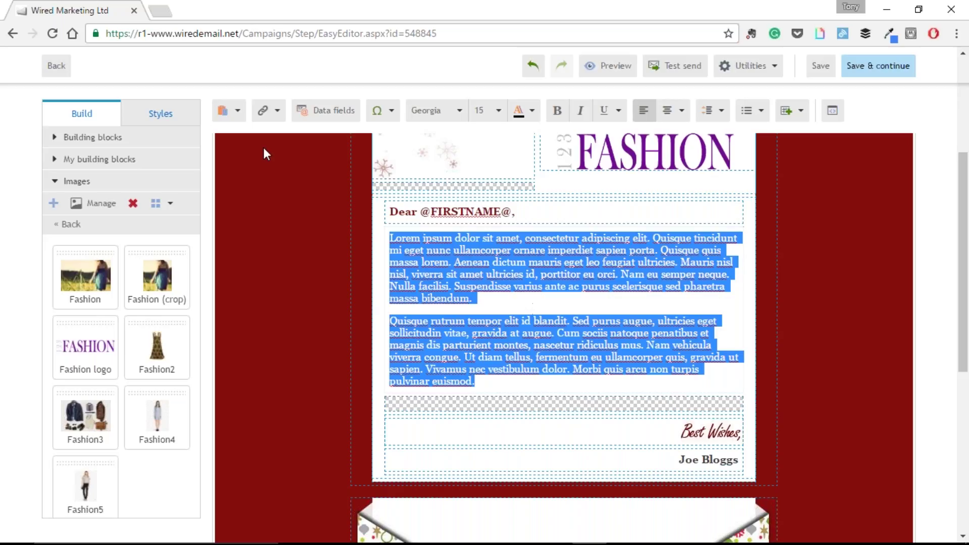
left_click(241, 116)
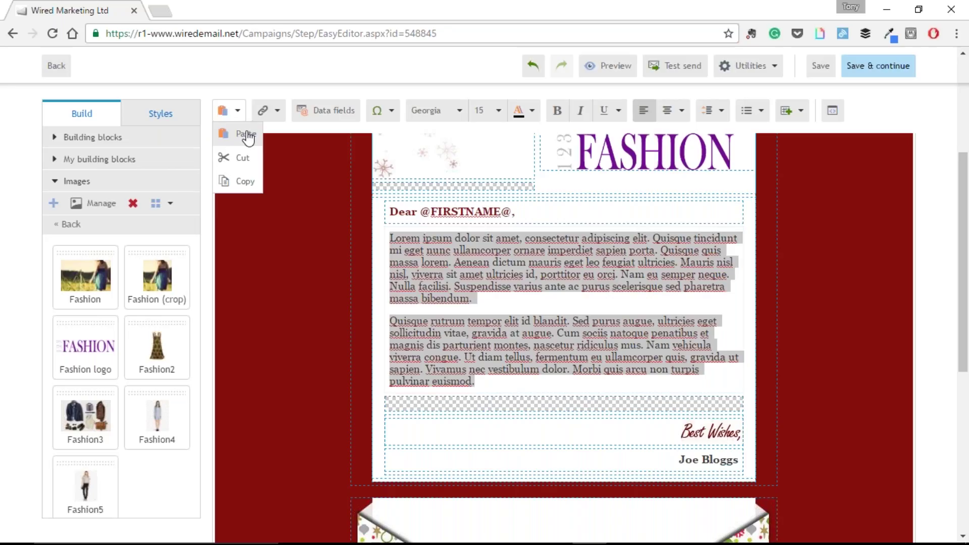
left_click(246, 134)
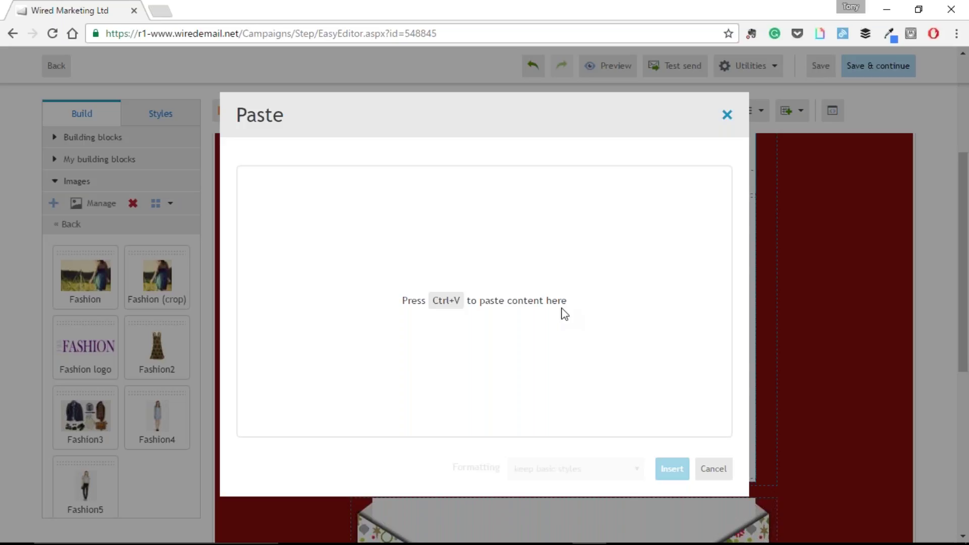
left_click(714, 469)
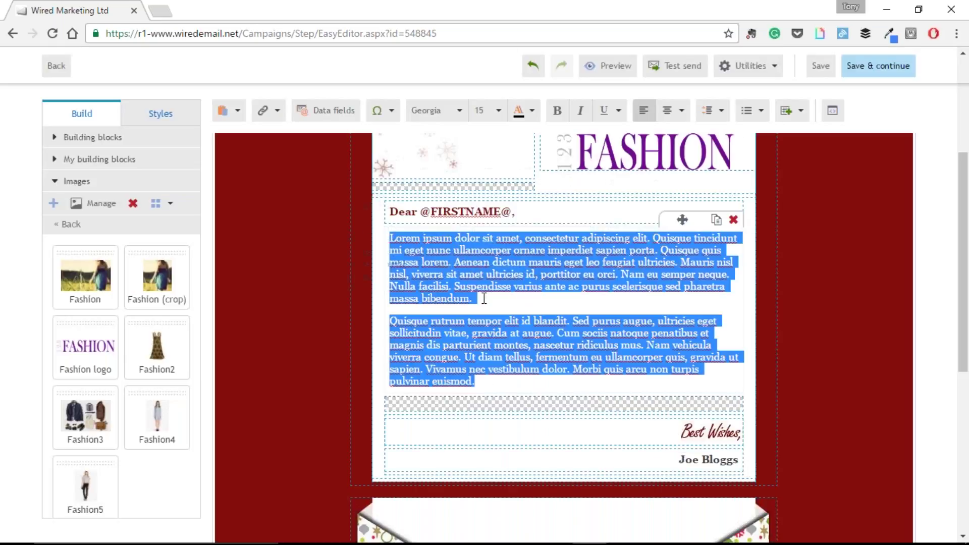
scroll(545, 313, "up", 4)
scroll(550, 308, "down", 7)
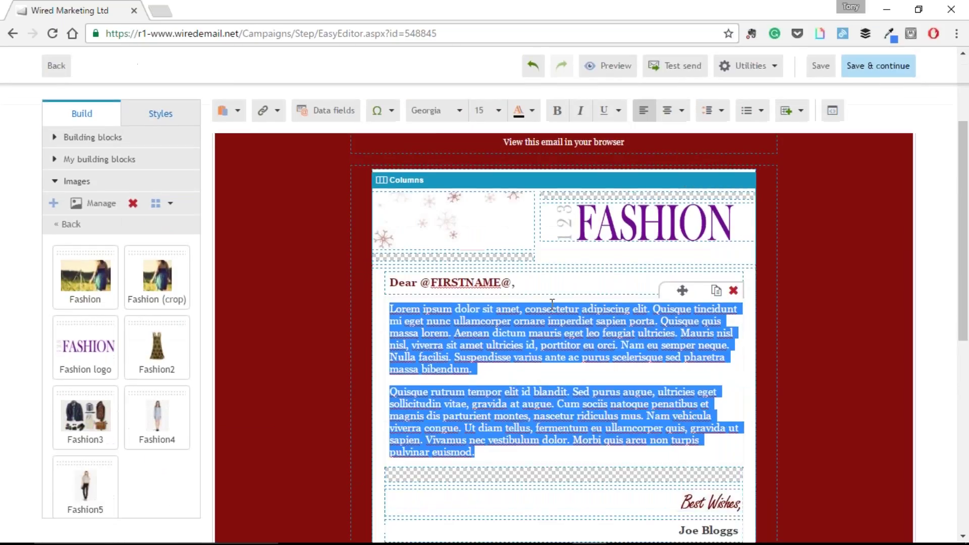
scroll(552, 304, "up", 3)
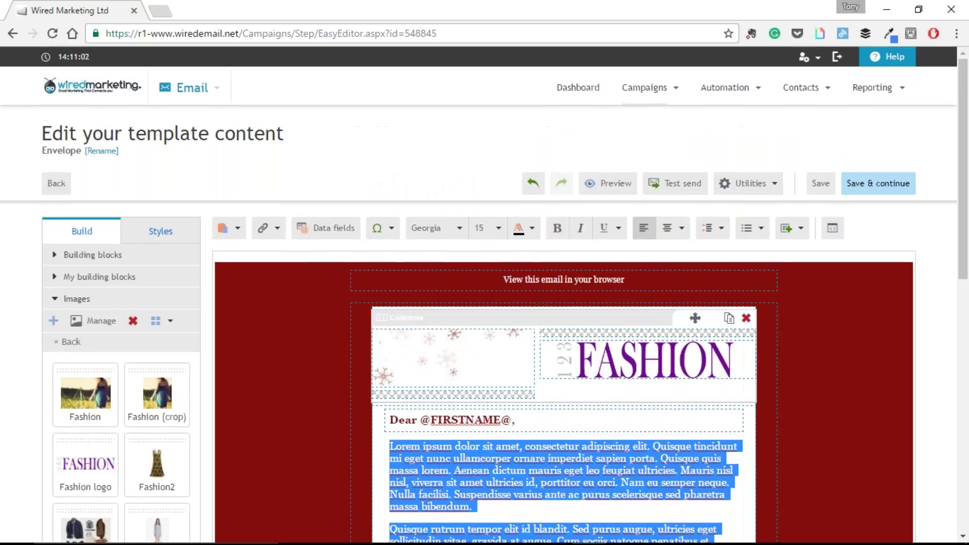
scroll(533, 357, "down", 1)
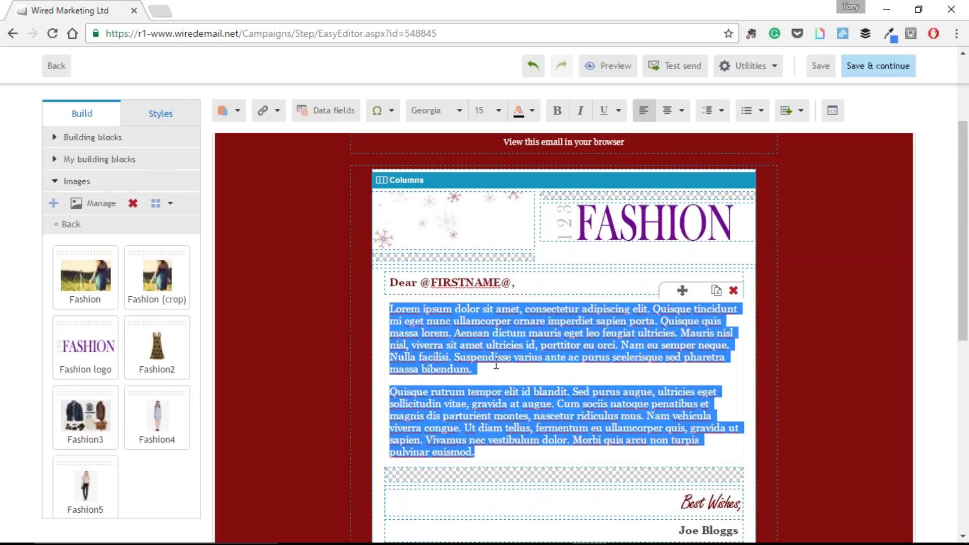
left_click(534, 370)
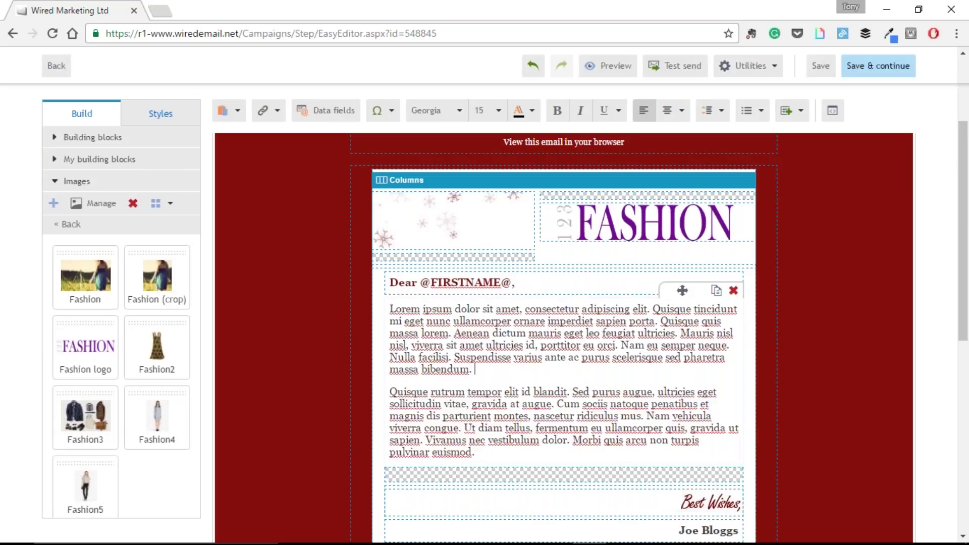
left_click_drag(480, 370, 396, 309)
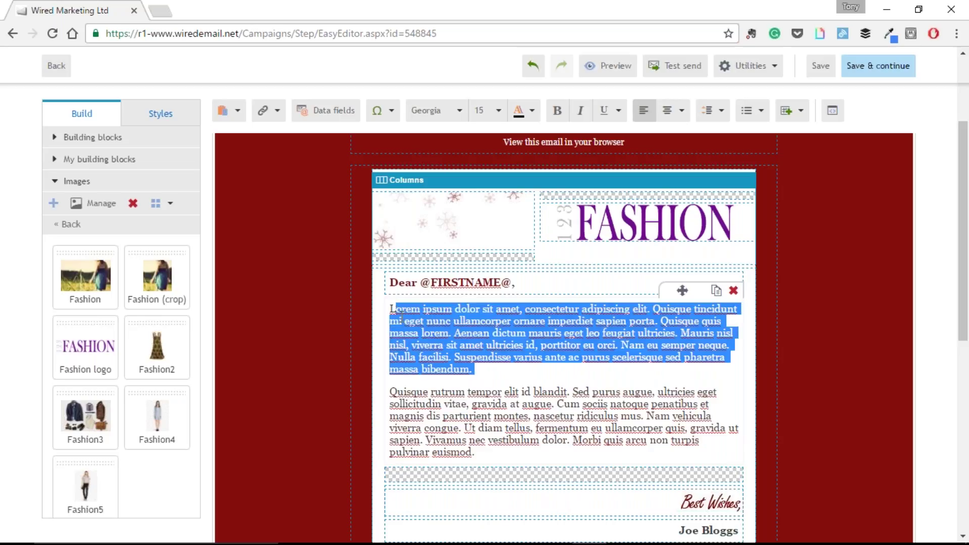
left_click(497, 380)
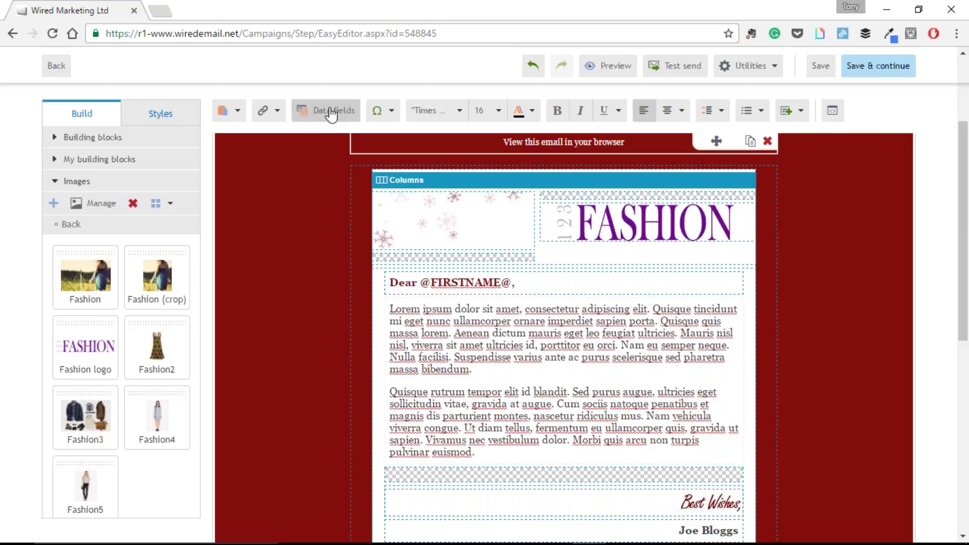
- Look through the General, Greek, Math and Arrows & more categories of the full symbol collection, and close it without inserting anything
left_click(394, 114)
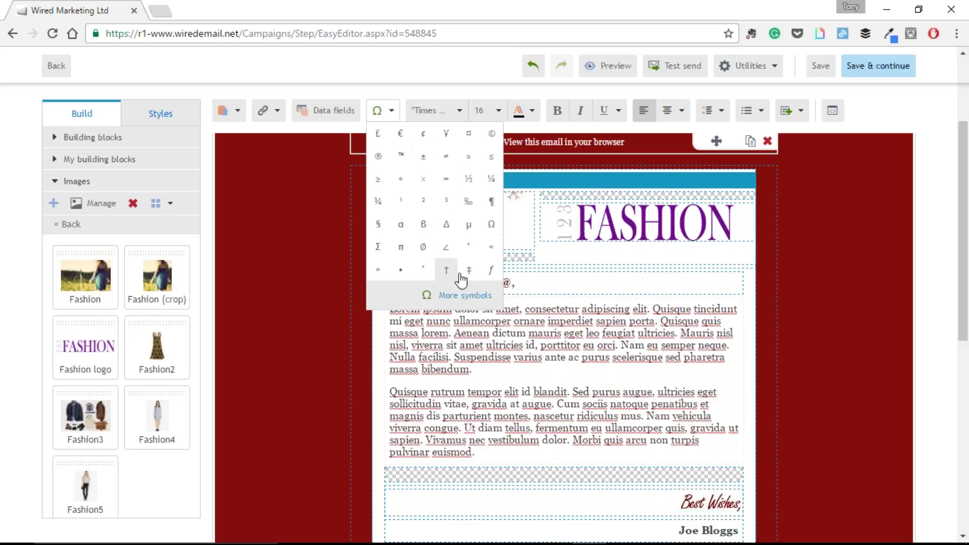
left_click(468, 297)
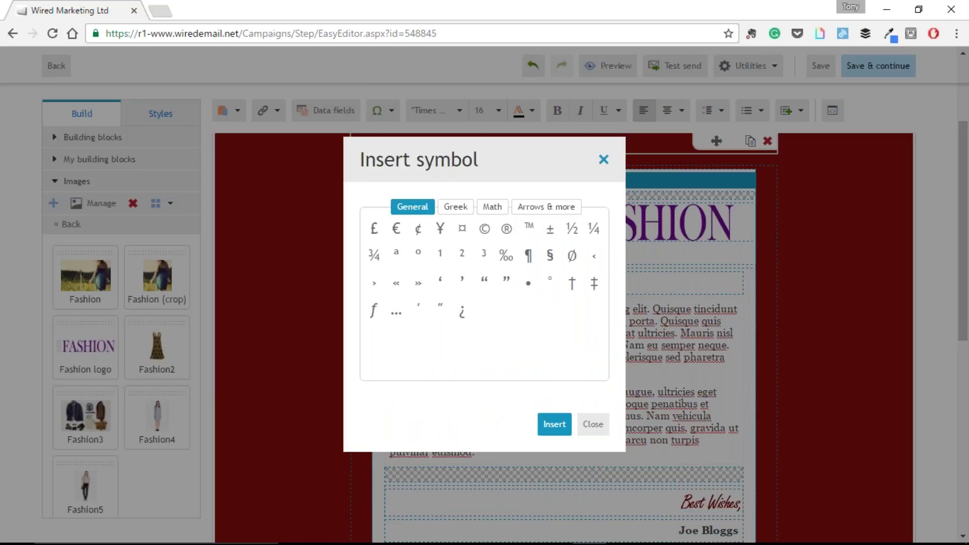
left_click(456, 209)
left_click(491, 208)
left_click(545, 210)
left_click(410, 209)
left_click(593, 424)
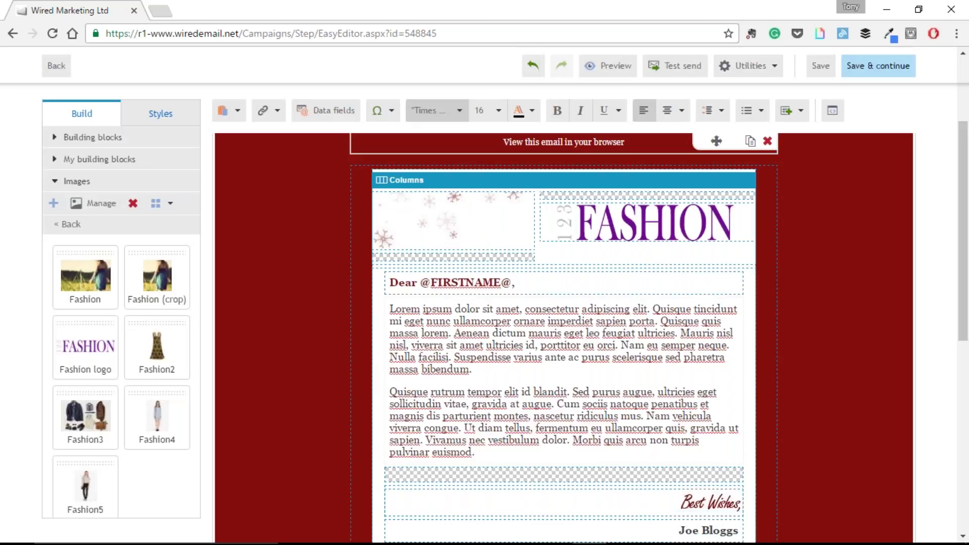
- Change the font of the first body paragraph below the greeting to Arial
left_click_drag(493, 375, 392, 309)
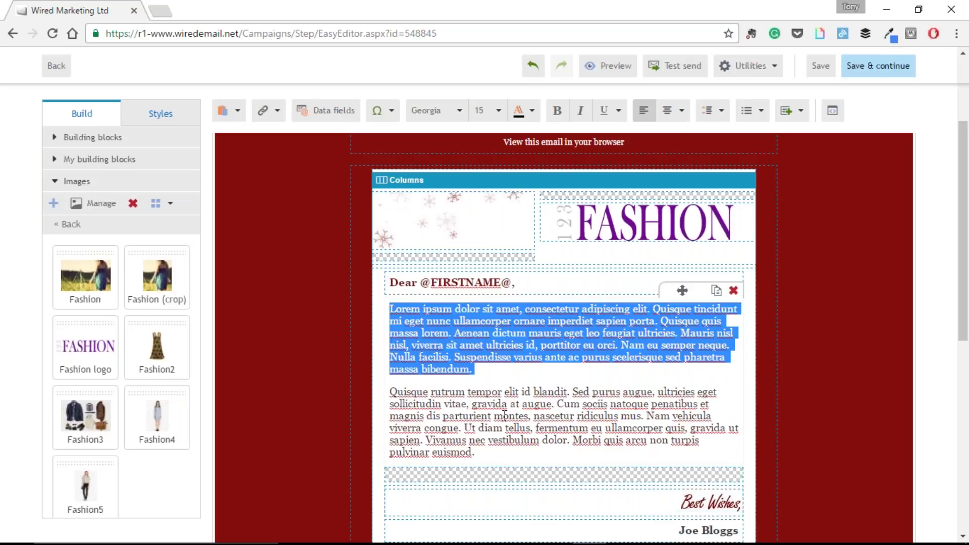
left_click(459, 110)
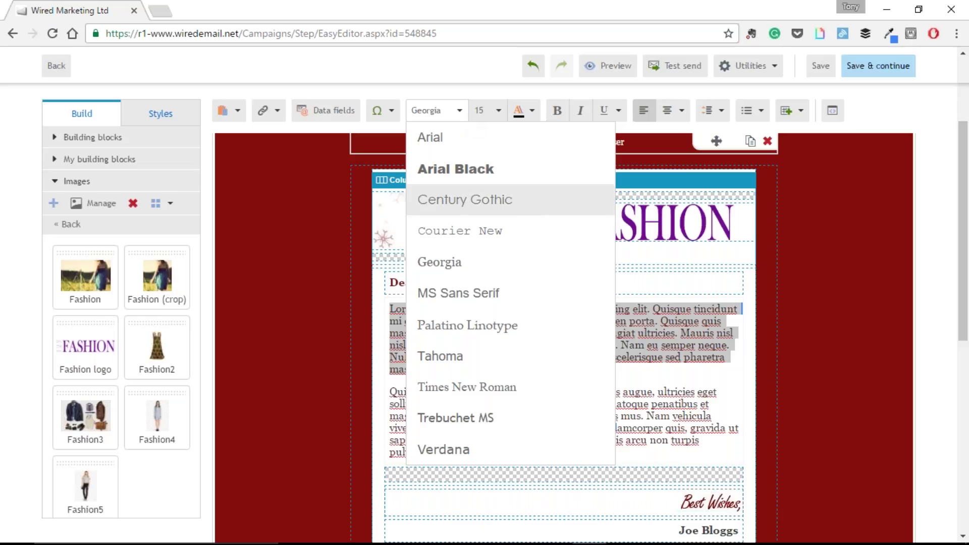
left_click(648, 378)
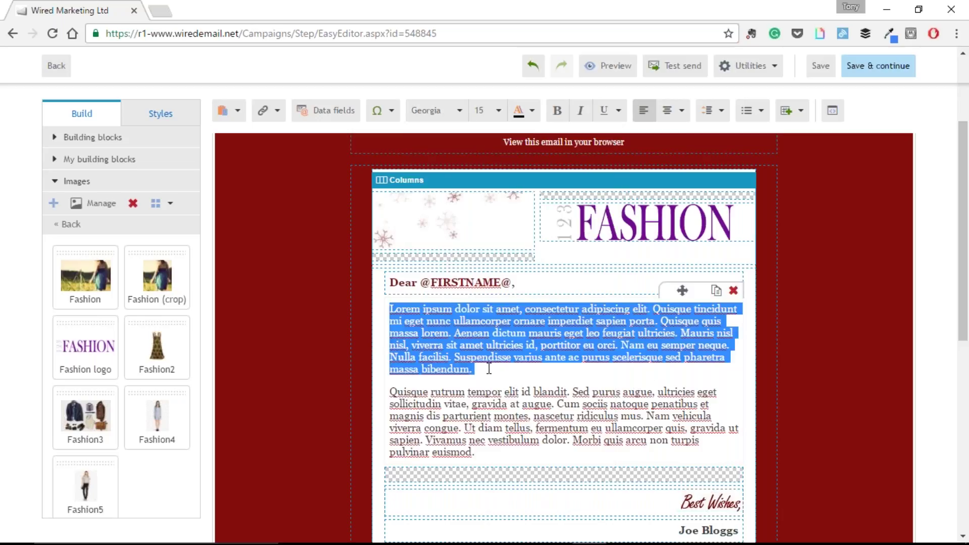
left_click(548, 365)
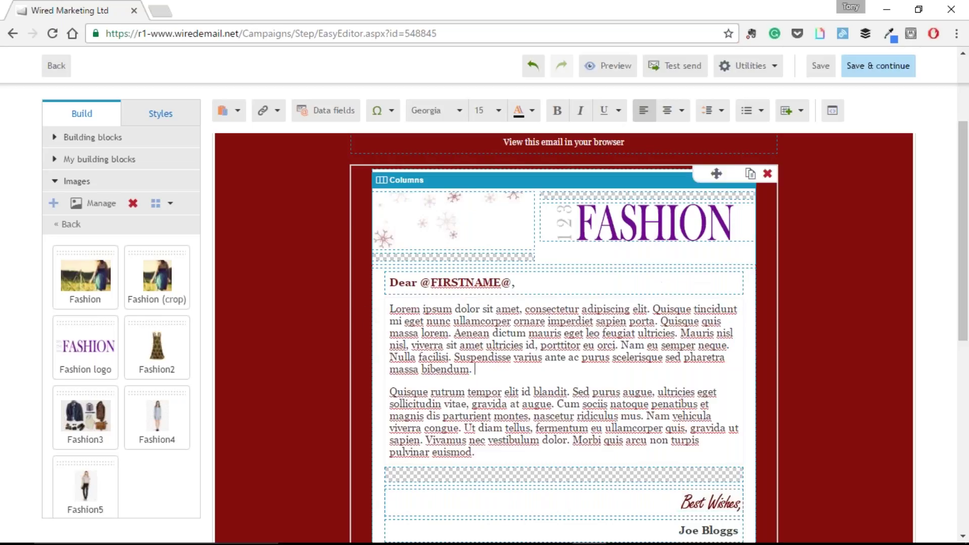
left_click_drag(474, 369, 389, 303)
left_click(455, 112)
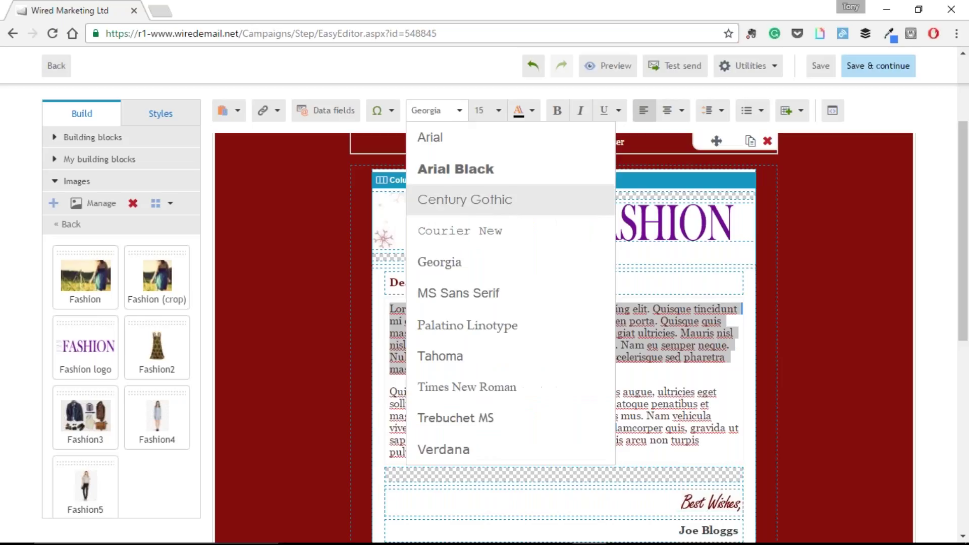
left_click(444, 146)
left_click(541, 357)
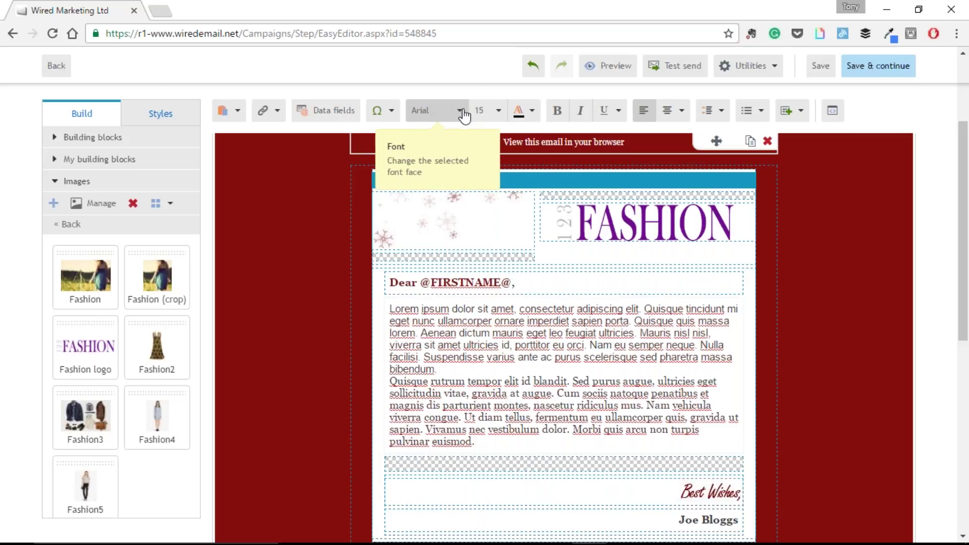
- Examine the font size and text alignment options and the standard content, layout and tools building blocks
left_click(499, 122)
left_click(499, 117)
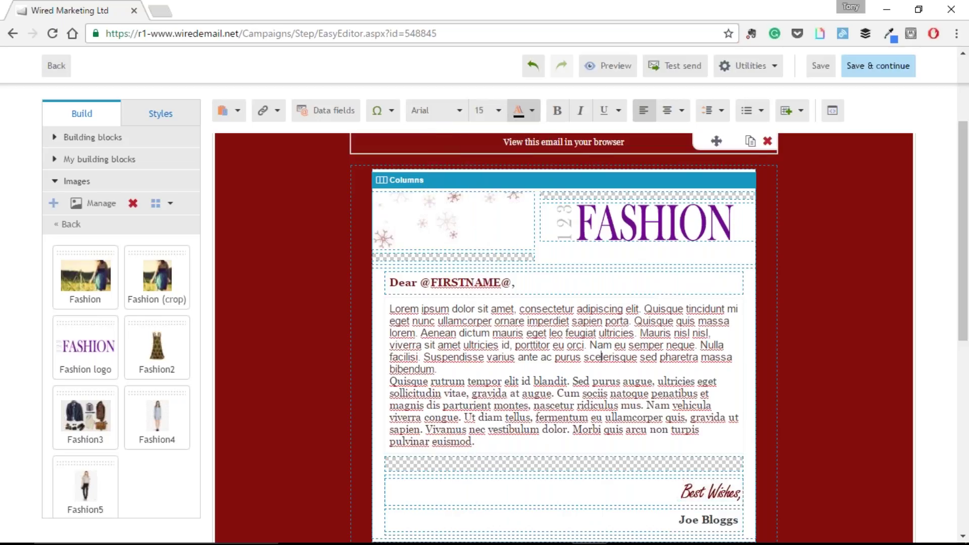
scroll(601, 354, "up", 3)
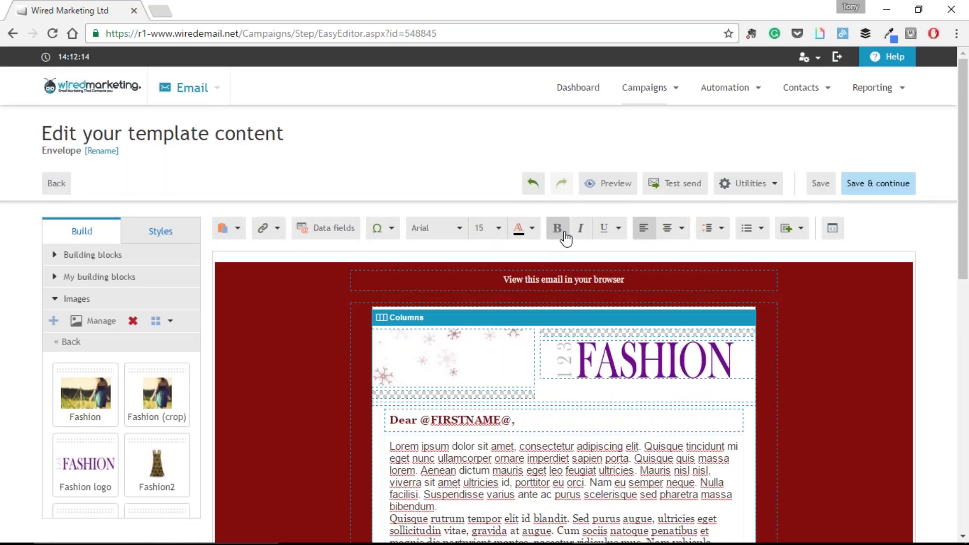
left_click(676, 229)
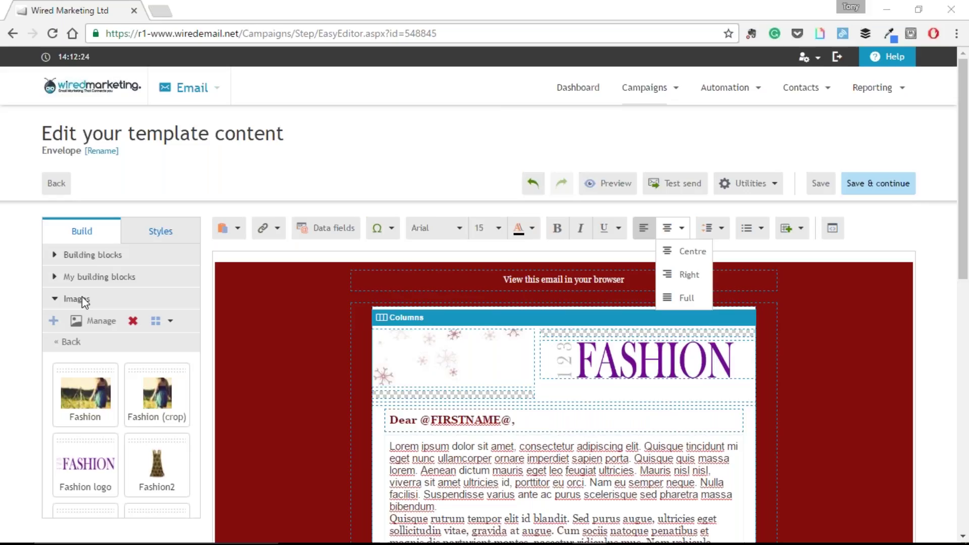
left_click(57, 255)
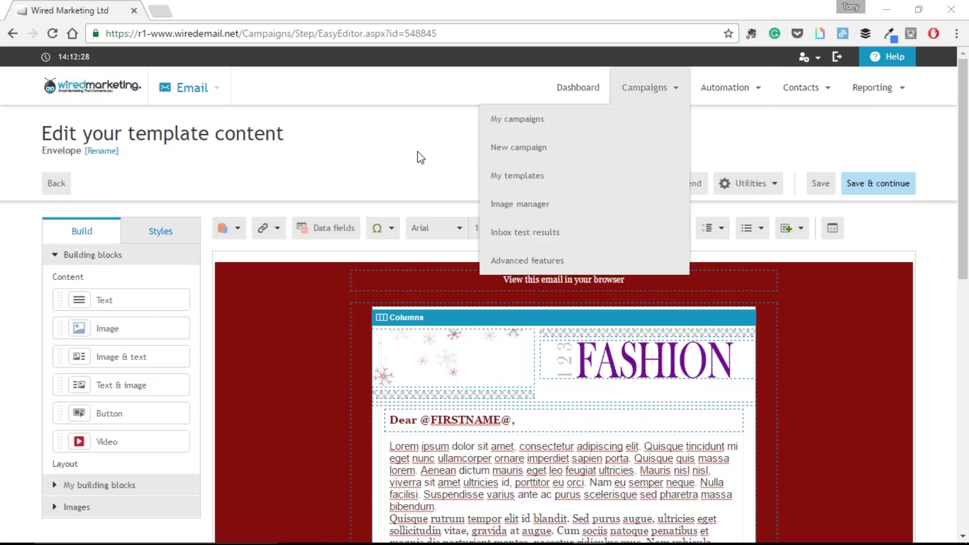
scroll(141, 292, "down", 1)
scroll(898, 458, "down", 2)
scroll(128, 310, "up", 1)
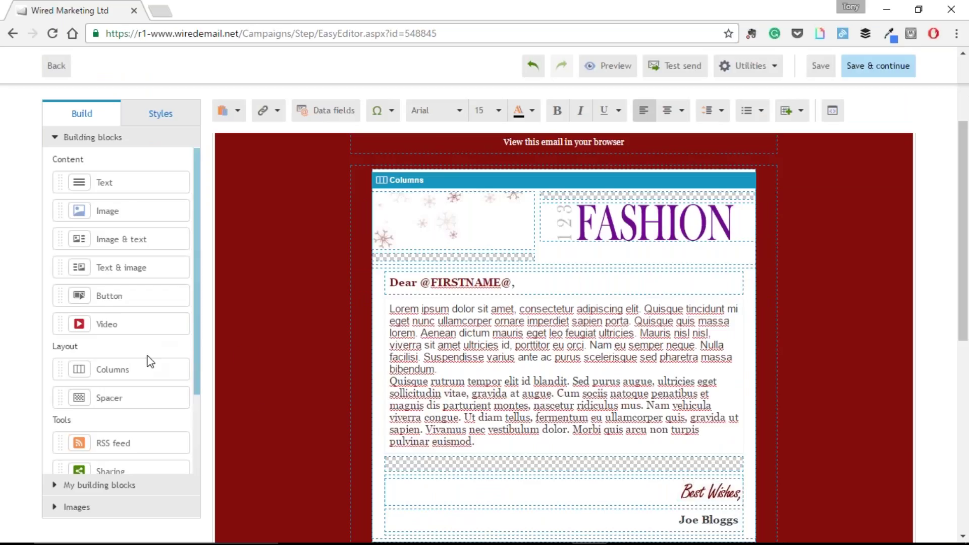
- Save the header columns containing the snowflakes and Fashion logo as a reusable building block named "header"
left_click(99, 485)
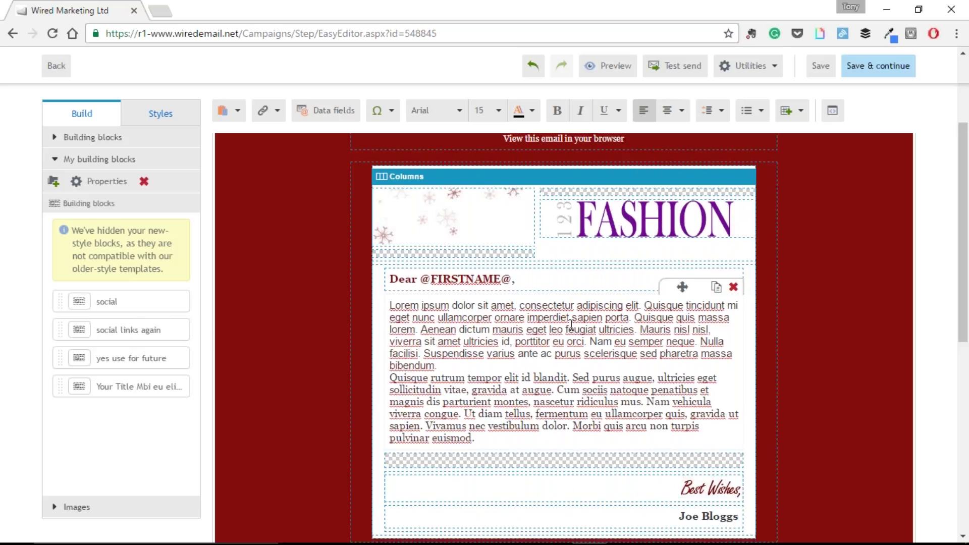
scroll(568, 326, "down", 7)
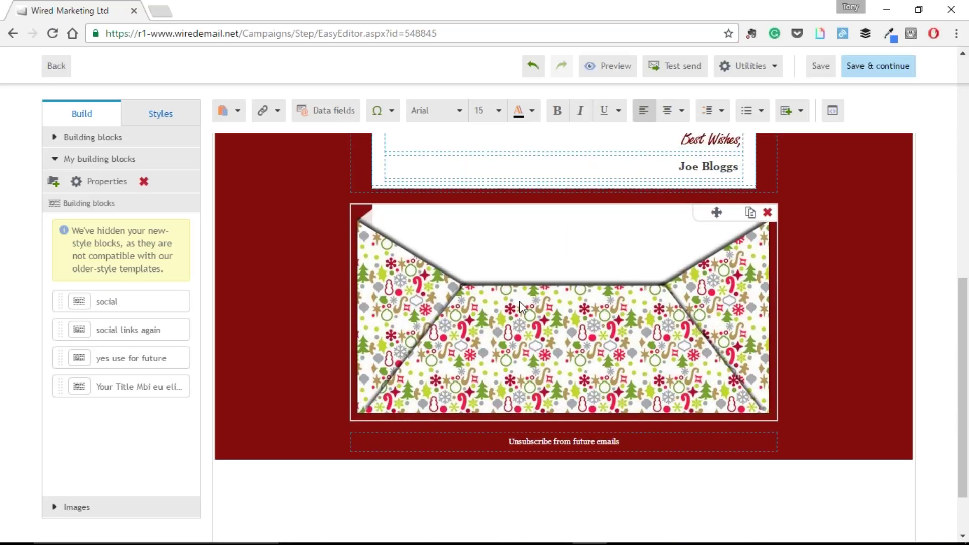
scroll(519, 283, "up", 8)
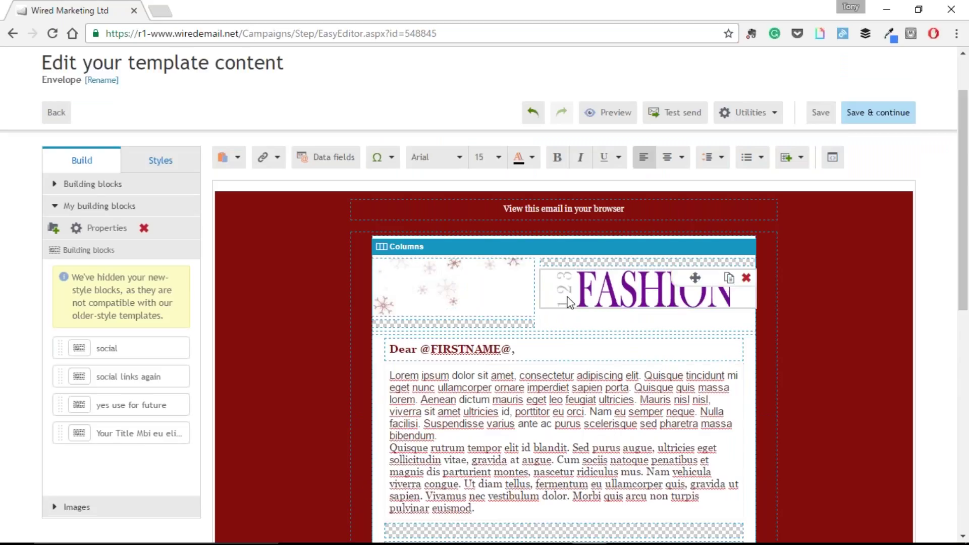
scroll(515, 301, "down", 1)
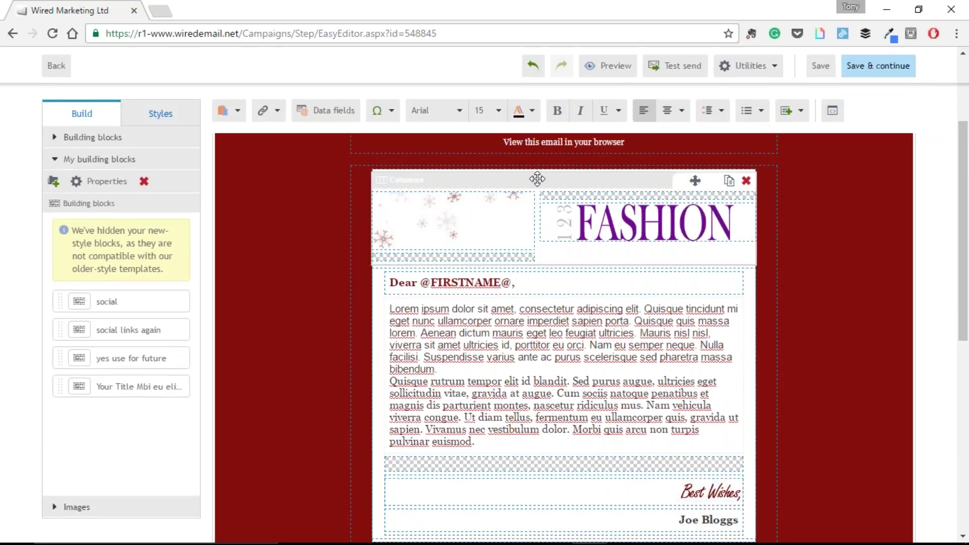
left_click_drag(537, 178, 133, 426)
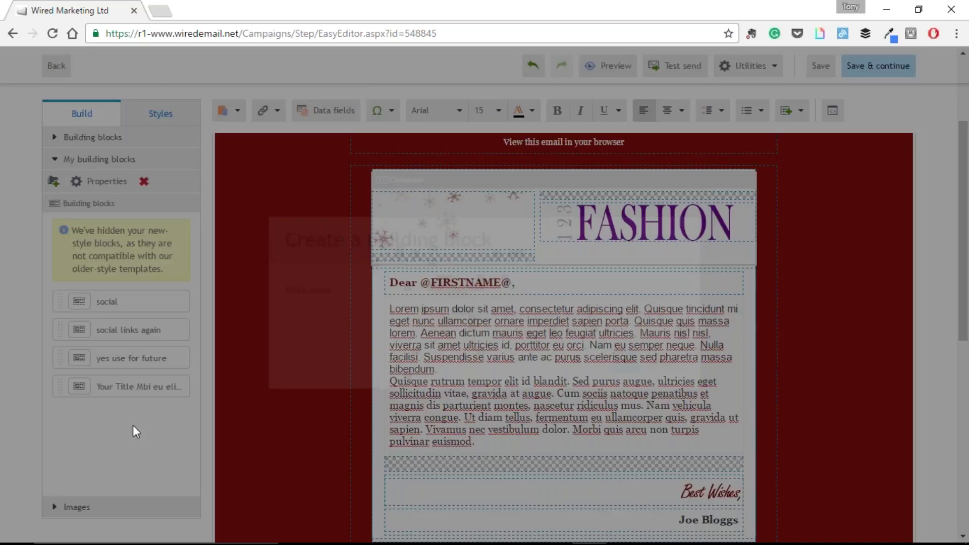
double_click(474, 290)
type("header")
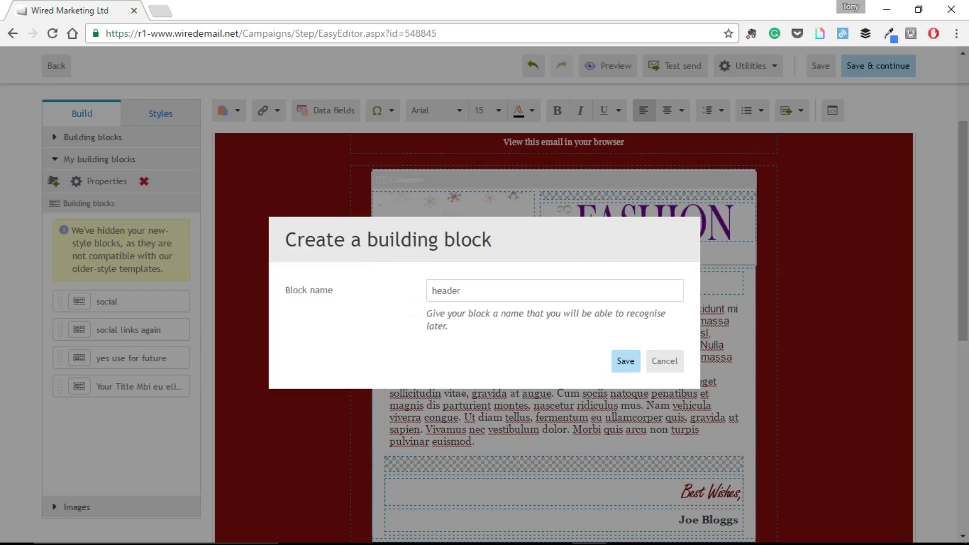
left_click(617, 368)
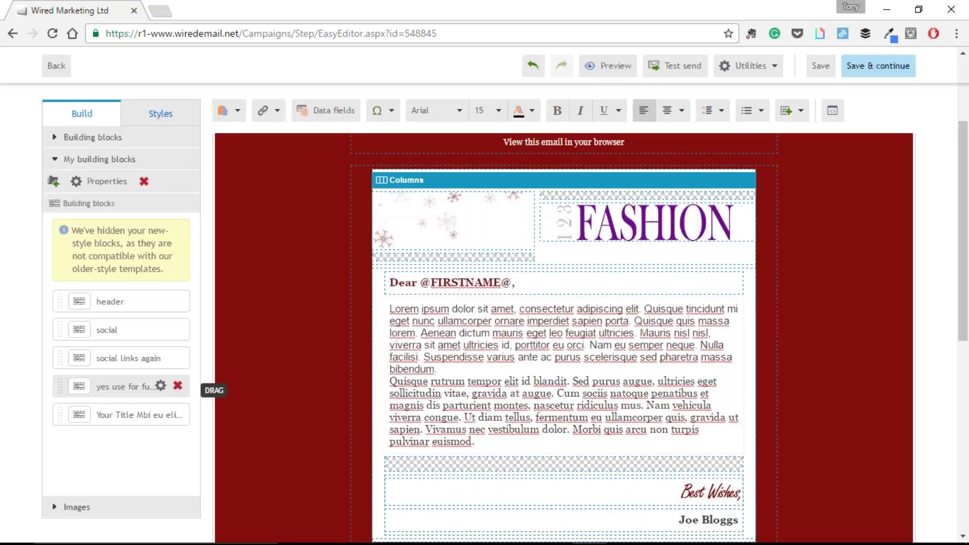
- Insert the saved header block above the existing header and delete the duplicate header from the template
left_click_drag(115, 303, 458, 172)
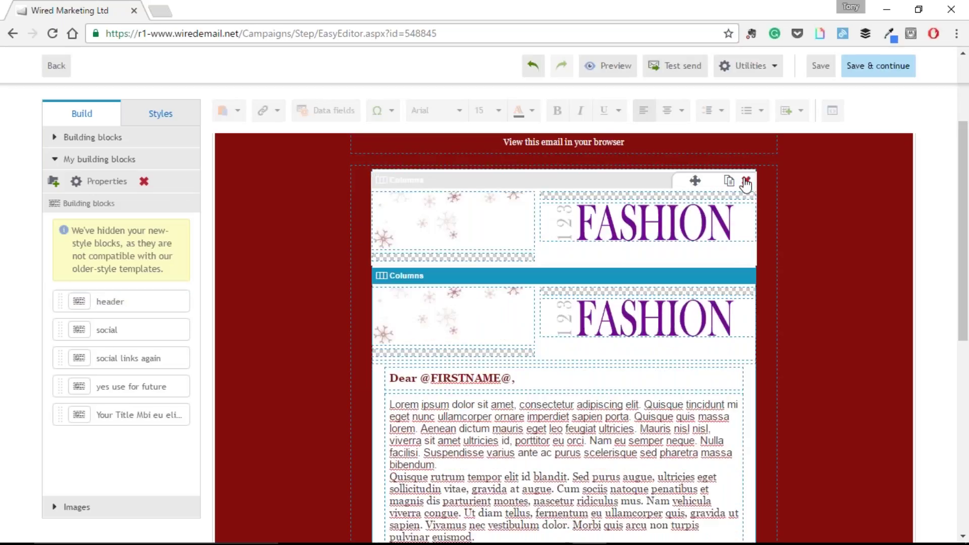
left_click(747, 181)
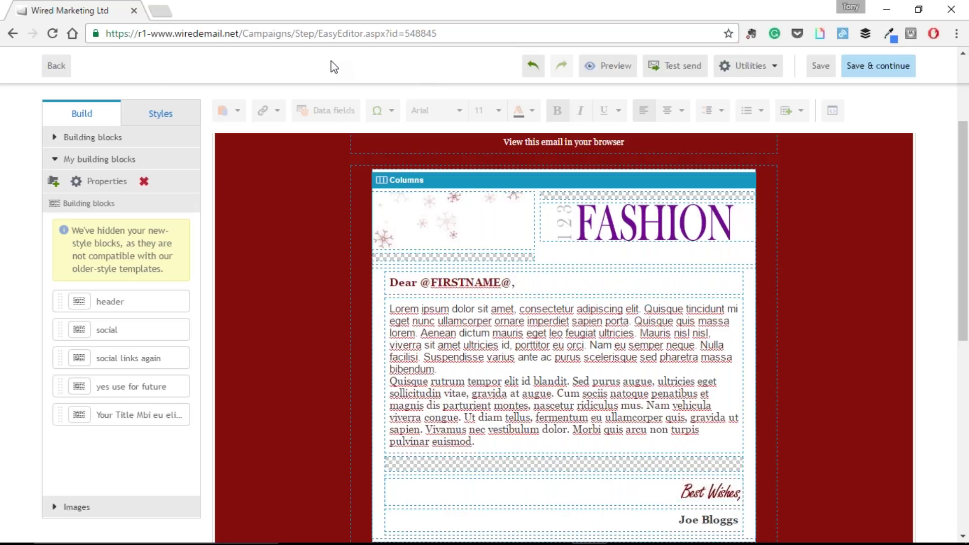
- Open the image manager on the template assets folder and display its images as thumbnails
left_click(95, 512)
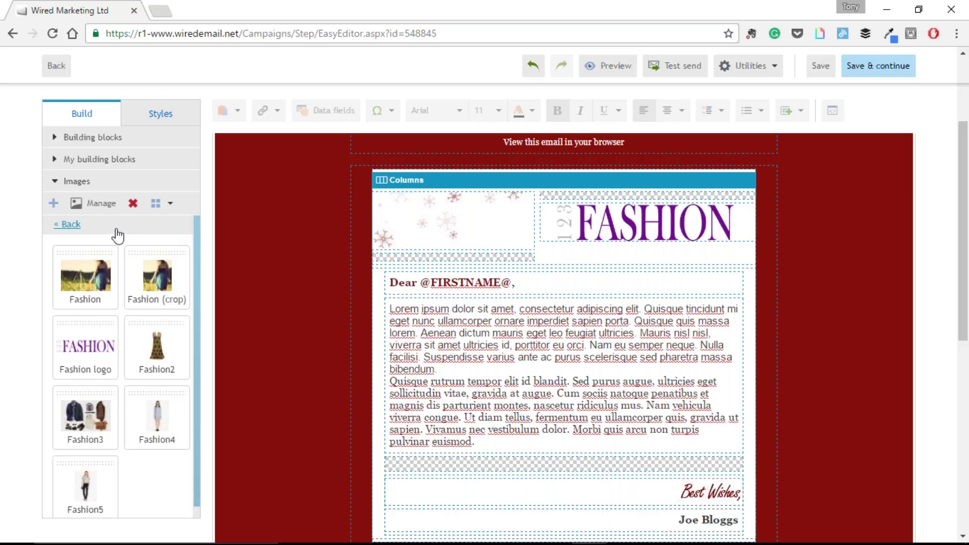
left_click(101, 204)
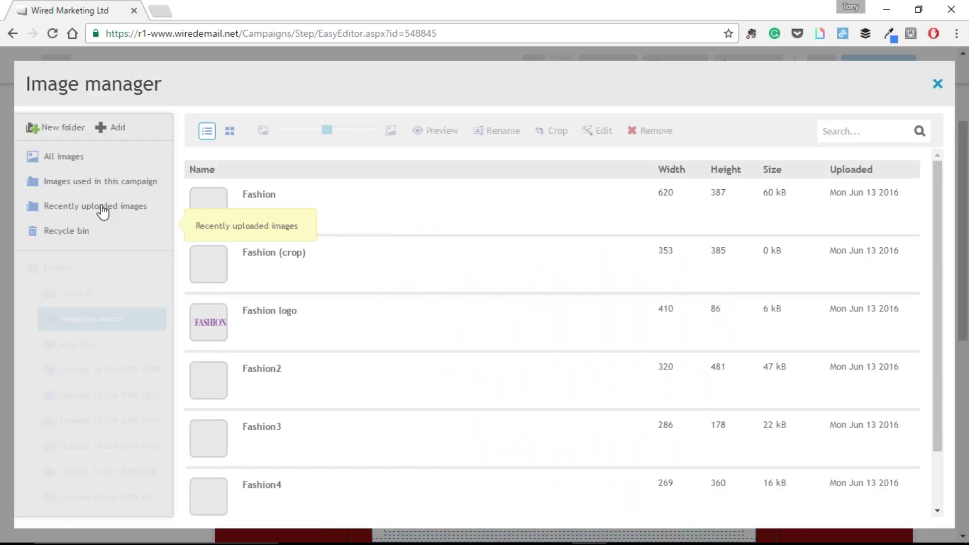
scroll(478, 338, "down", 2)
scroll(482, 344, "up", 3)
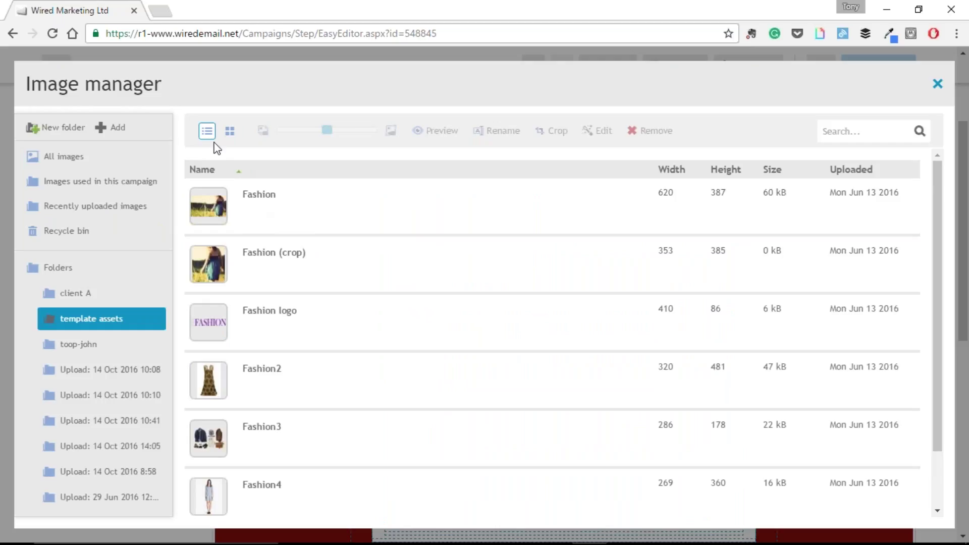
left_click(229, 132)
mouse_move(261, 218)
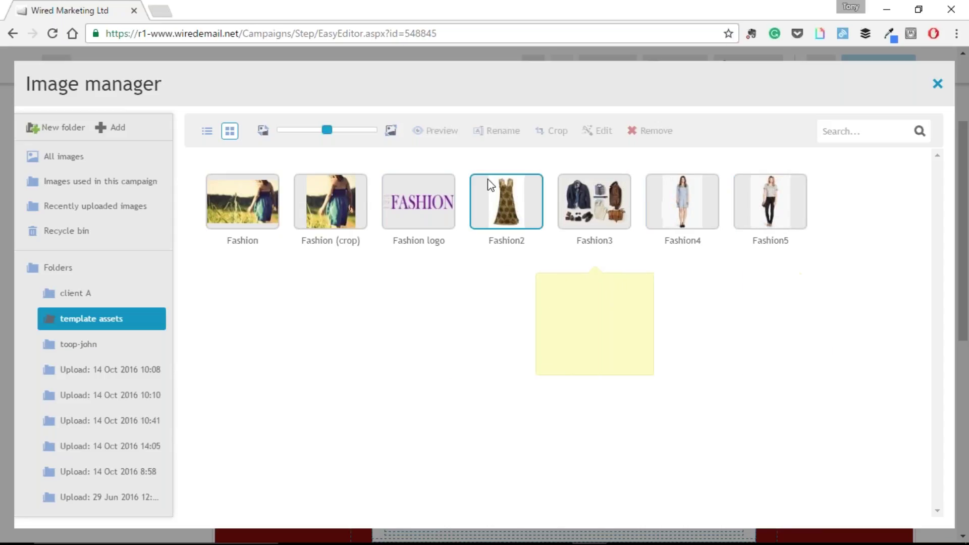
- Preview the Fashion image in the template assets folder and open it in the photo editor
left_click(246, 210)
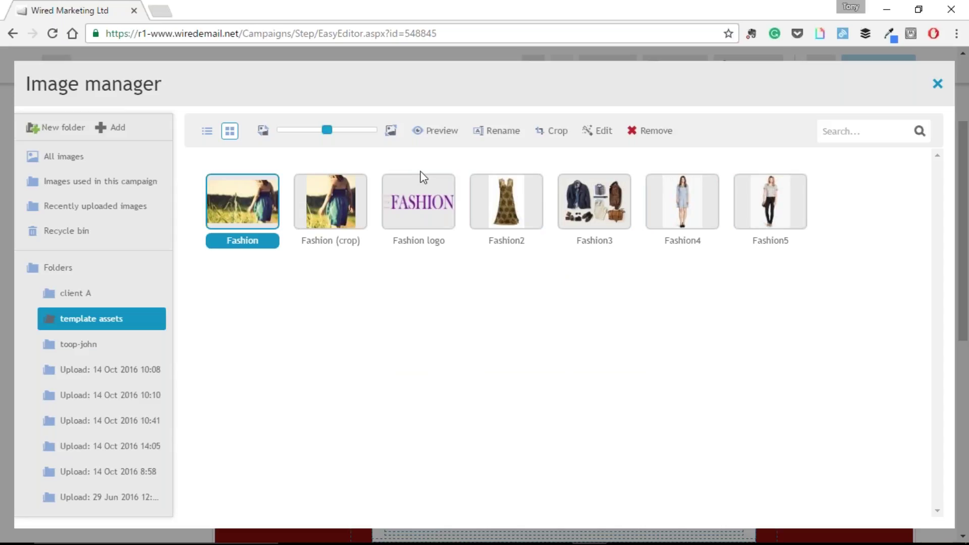
double_click(245, 205)
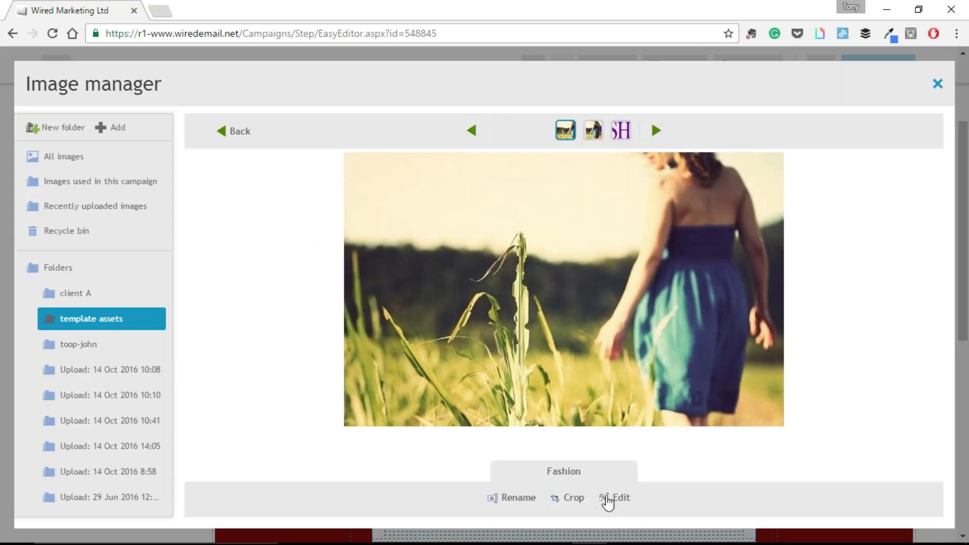
left_click(607, 500)
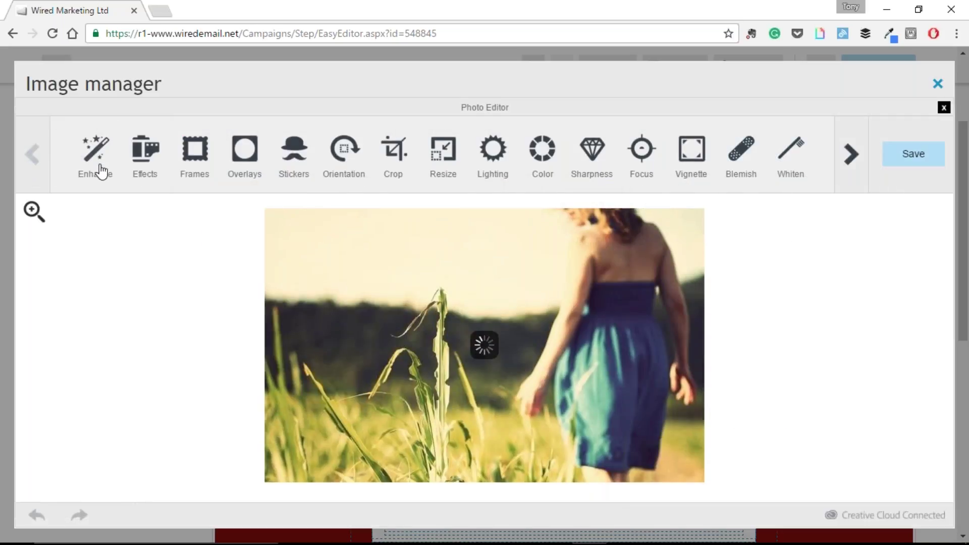
- Preview the Hi-Def, Scenery, Food, Portrait and Night enhancements on the Fashion image, then discard them
left_click(98, 166)
left_click(389, 169)
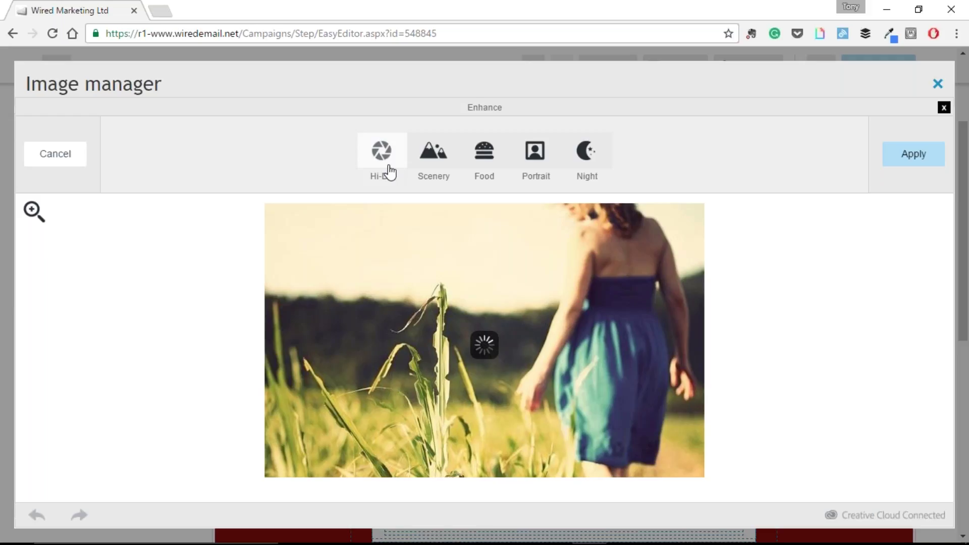
left_click(444, 169)
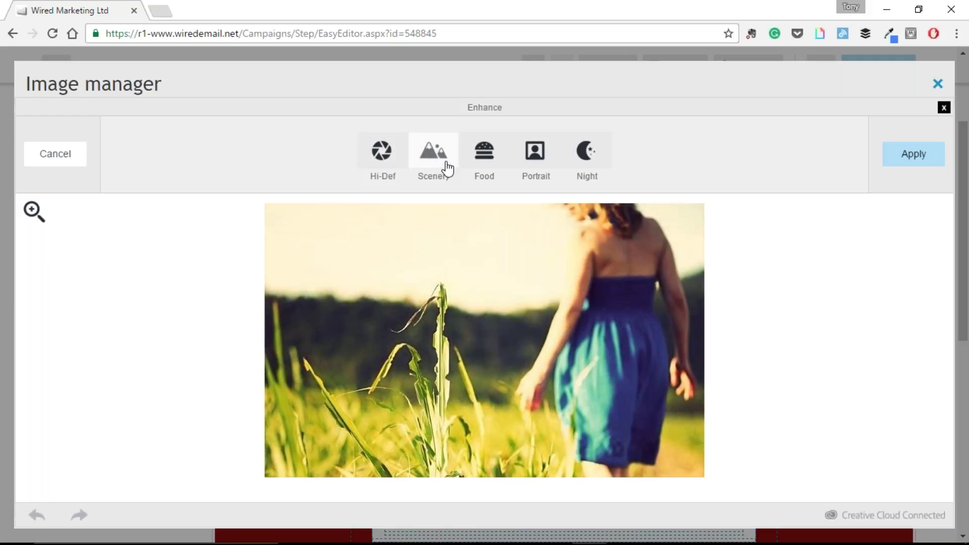
left_click(487, 167)
left_click(543, 169)
left_click(584, 168)
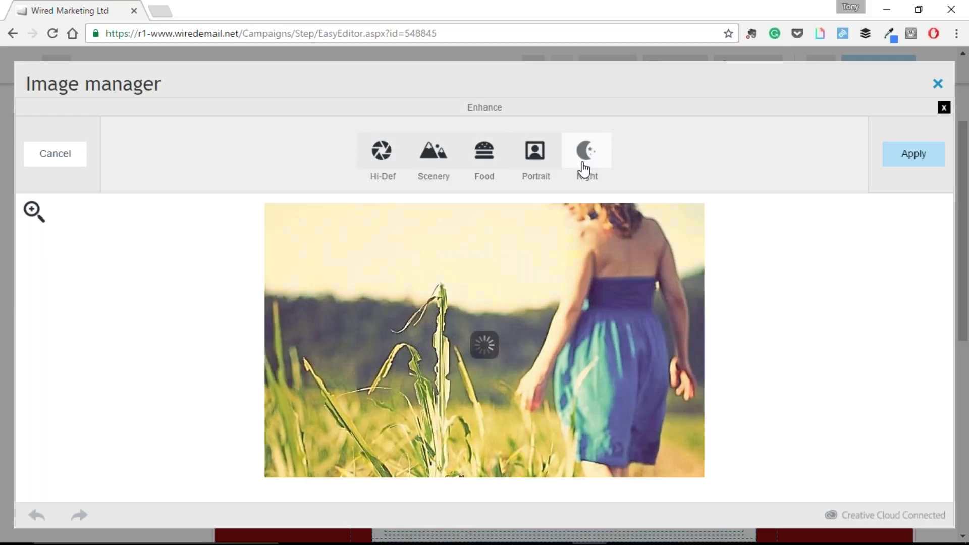
left_click(47, 154)
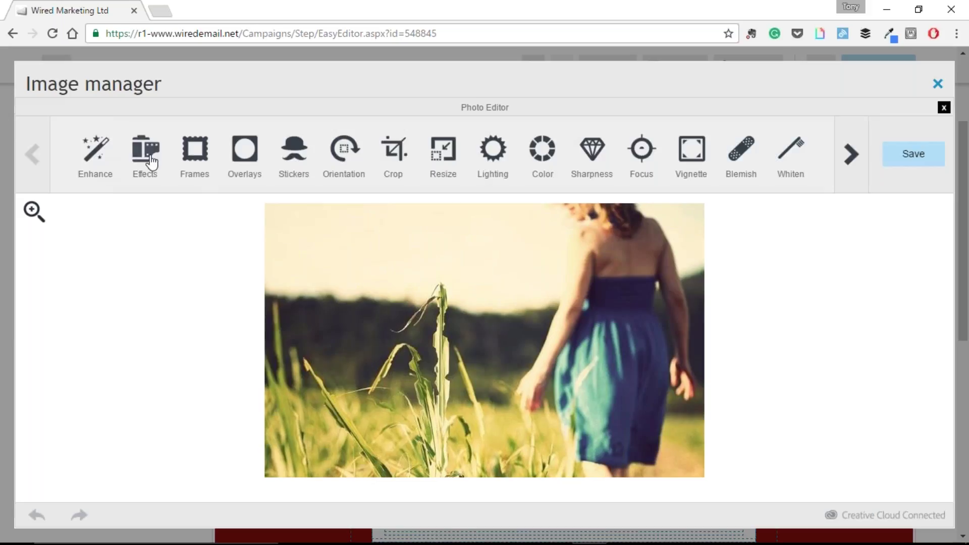
- Preview the Classic effects from Vivid through Ventura on the Fashion image, then discard them
left_click(146, 159)
left_click(225, 161)
left_click(221, 175)
left_click(280, 161)
left_click(350, 163)
left_click(391, 154)
left_click(451, 151)
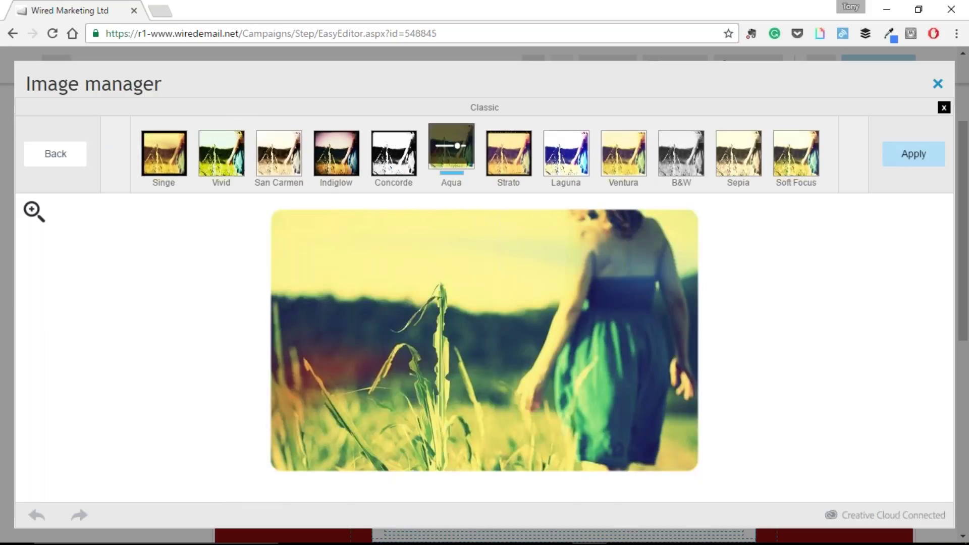
left_click(494, 160)
left_click(566, 153)
left_click(623, 153)
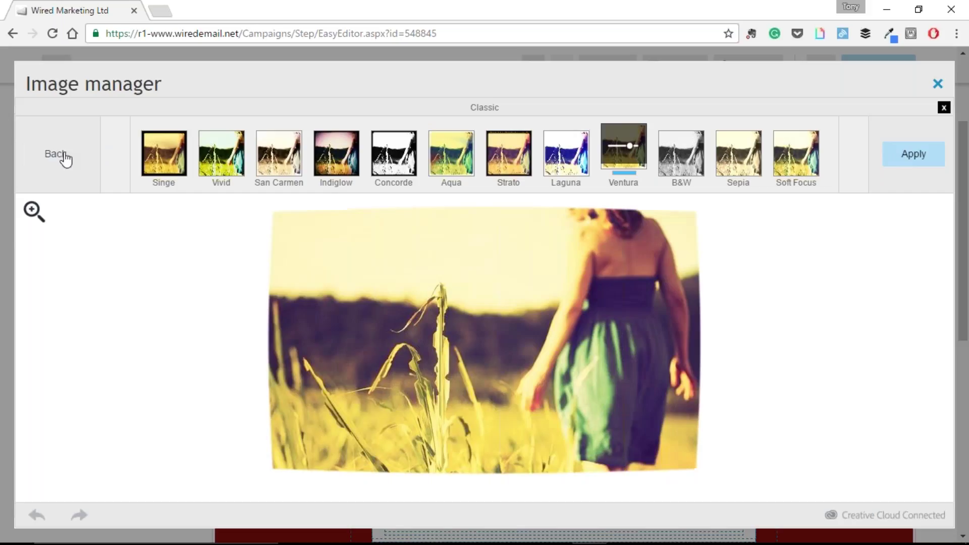
left_click(66, 159)
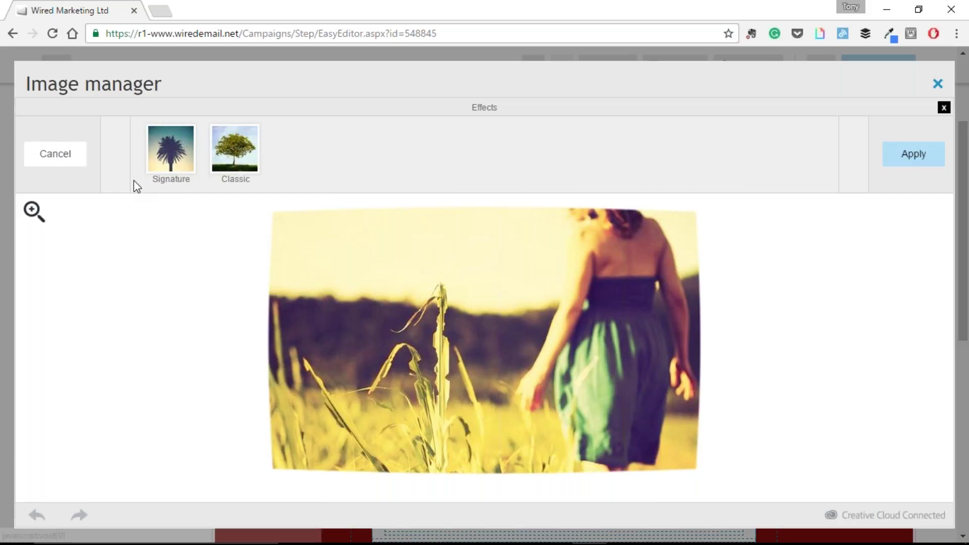
left_click(66, 160)
- Preview the Bohemia frames Curls and Petals on the Fashion image, then discard them
left_click(195, 152)
left_click(234, 175)
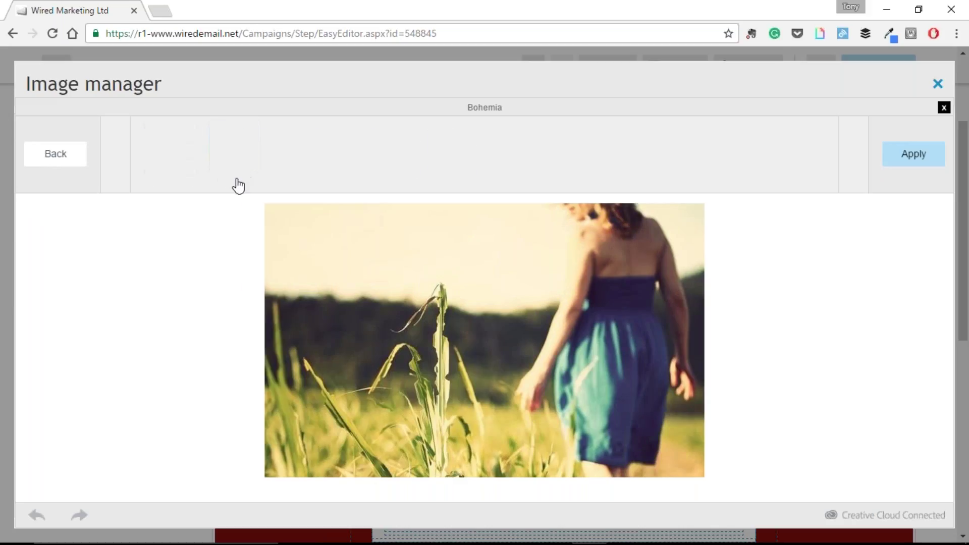
left_click(177, 168)
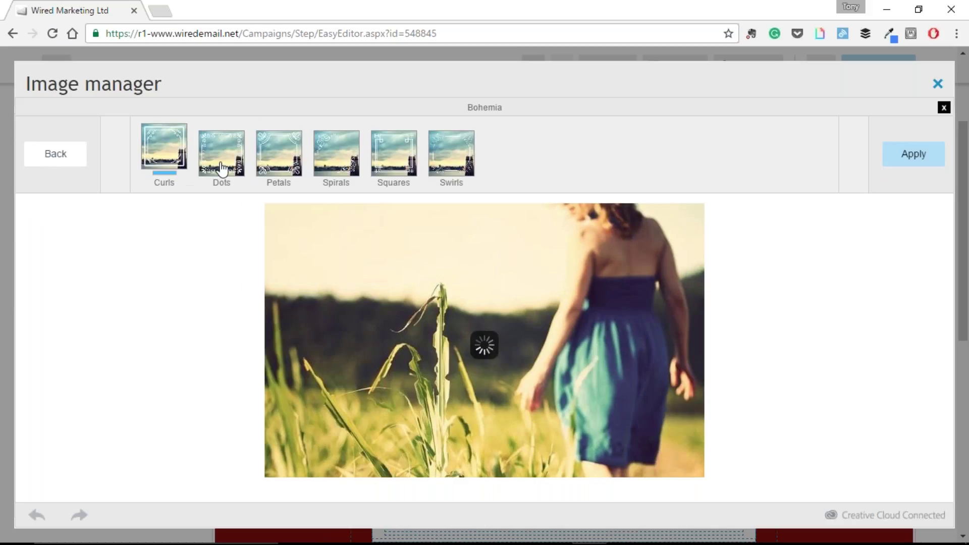
left_click(289, 171)
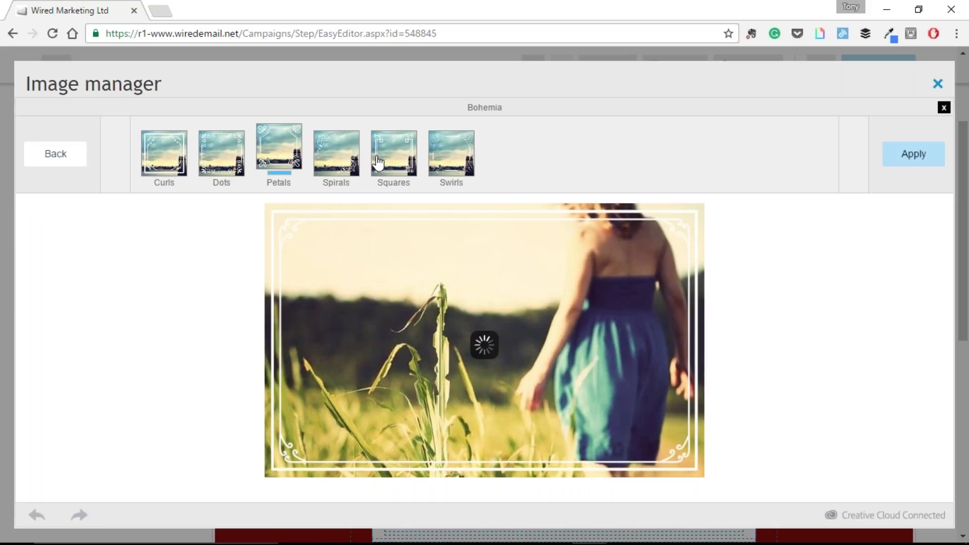
left_click(58, 160)
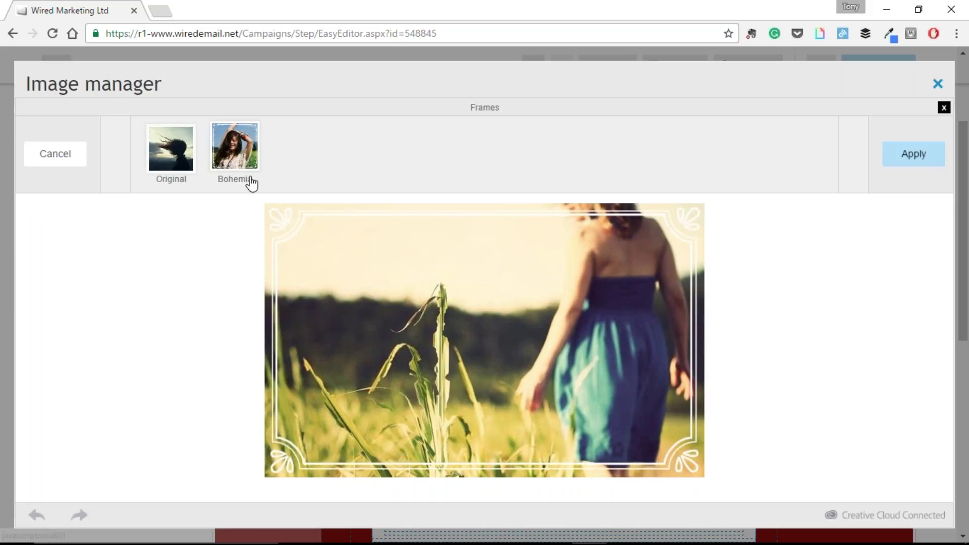
left_click(53, 163)
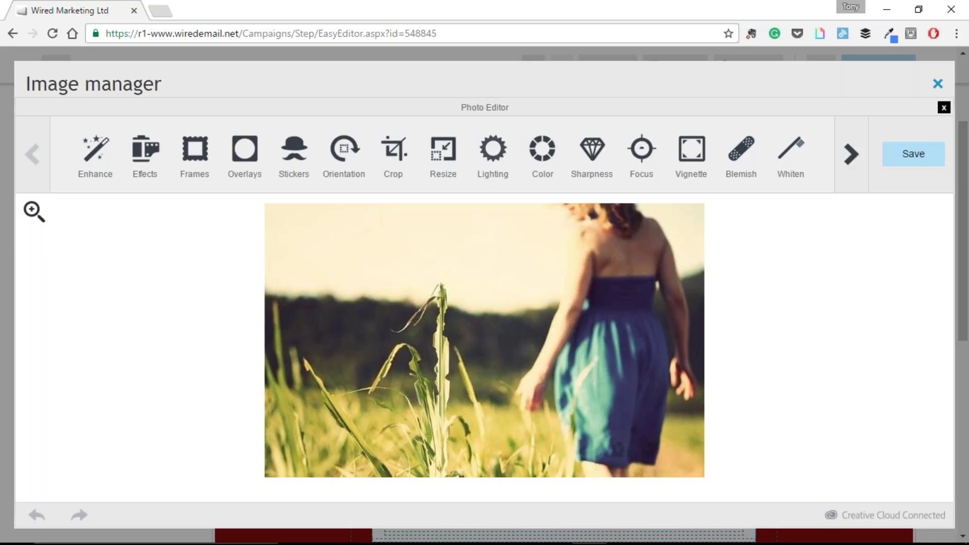
- Browse the Boom overlays and the Signature stickers without applying any to the image
left_click(251, 161)
left_click(240, 158)
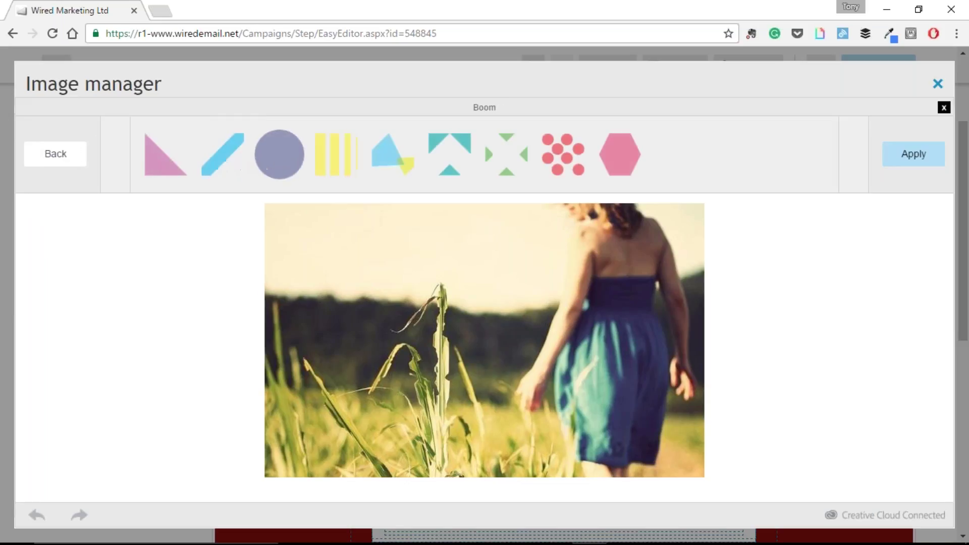
left_click(55, 153)
left_click(60, 156)
left_click(291, 169)
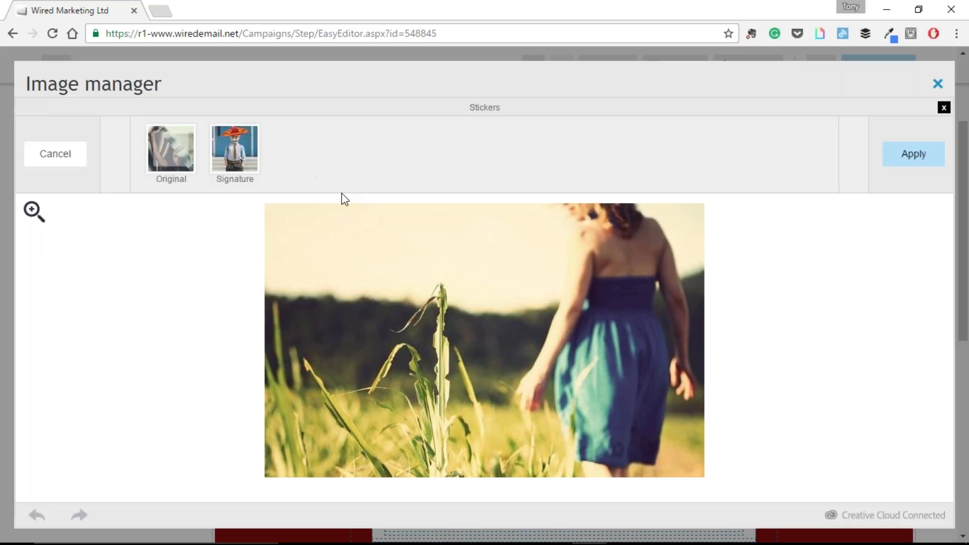
left_click(234, 167)
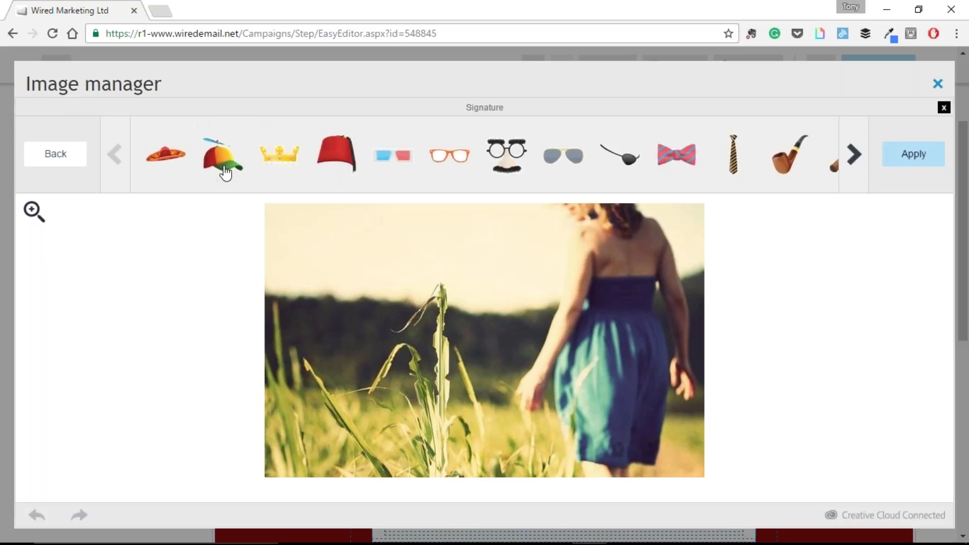
left_click(853, 157)
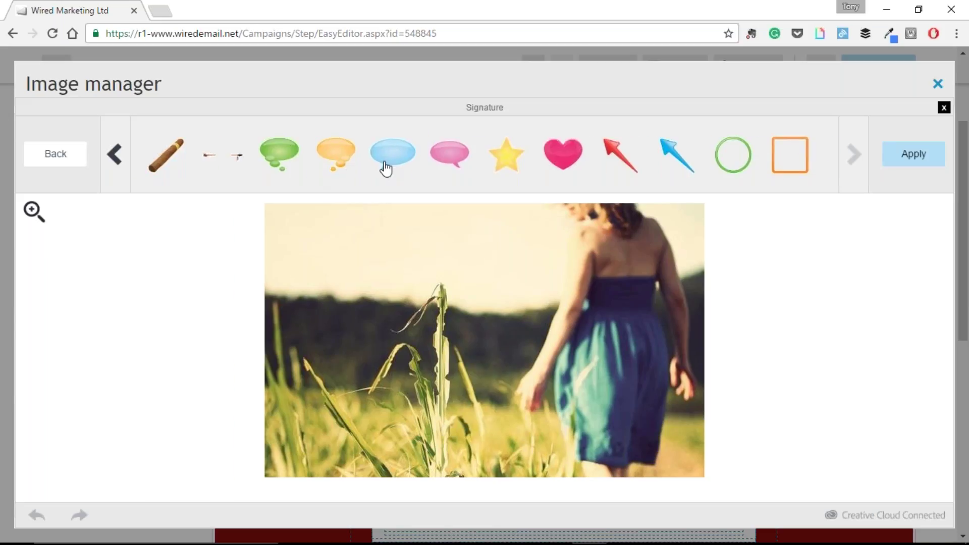
left_click(61, 166)
left_click(59, 165)
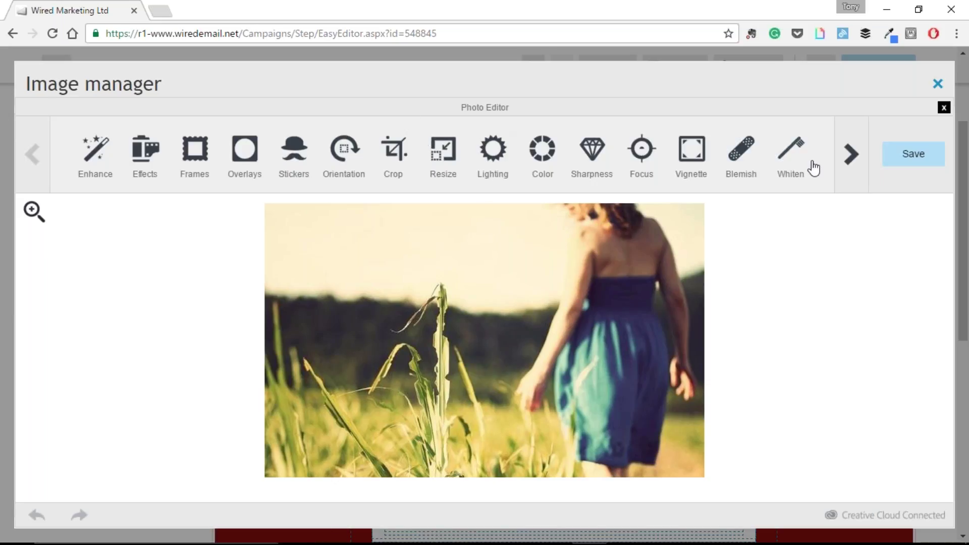
- Check the remaining photo editing tools and close the image manager without saving the image
left_click(851, 155)
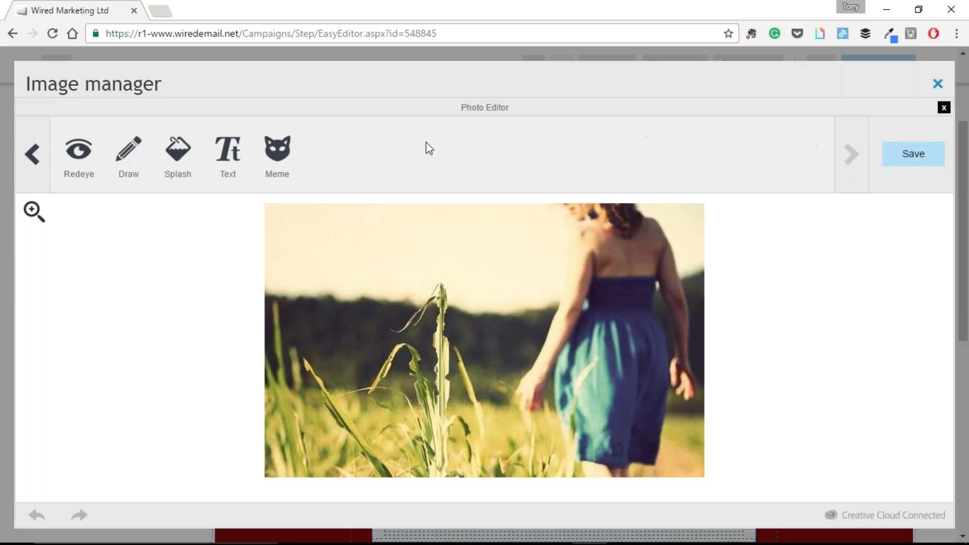
left_click(938, 84)
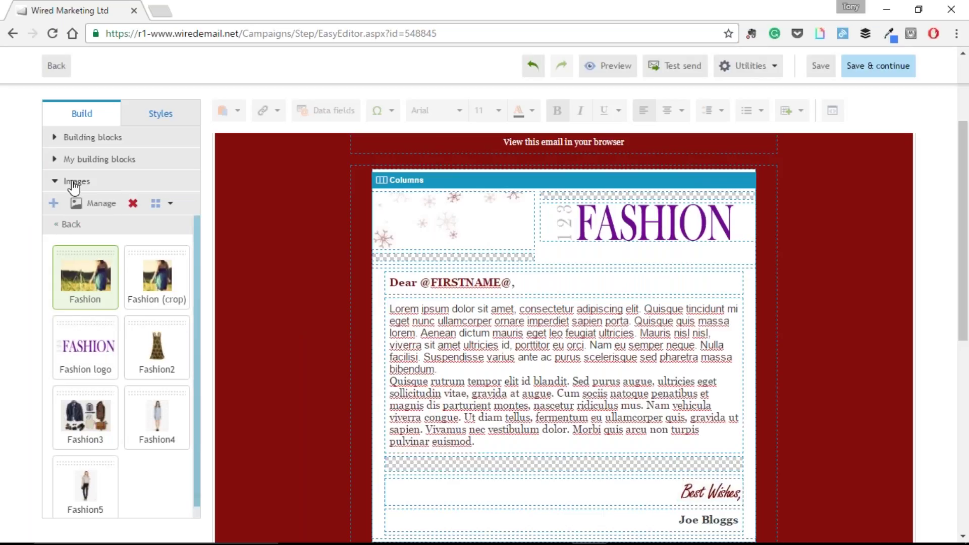
- Save the Envelope template's content and generate its plain text version from the HTML content
scroll(377, 325, "up", 1)
scroll(378, 325, "up", 1)
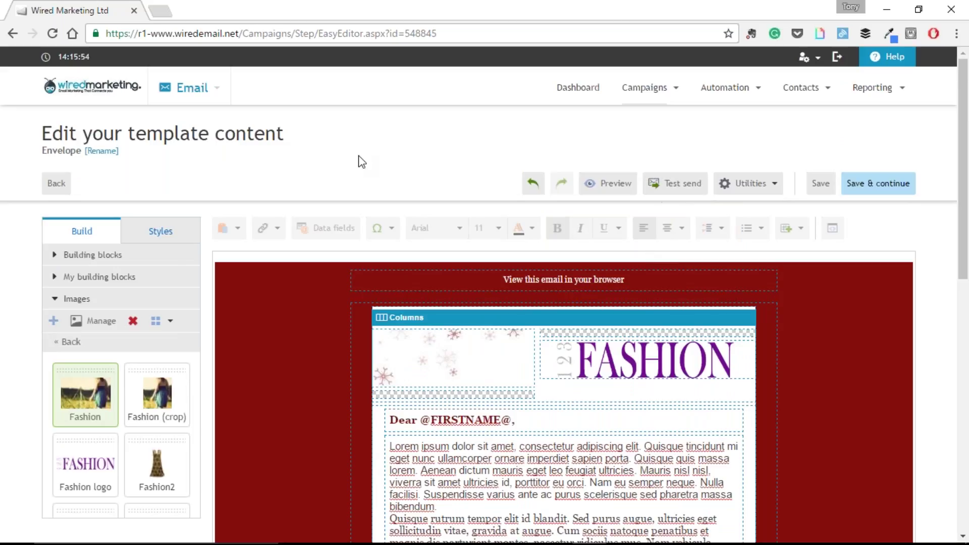
scroll(426, 183, "down", 2)
scroll(426, 182, "down", 3)
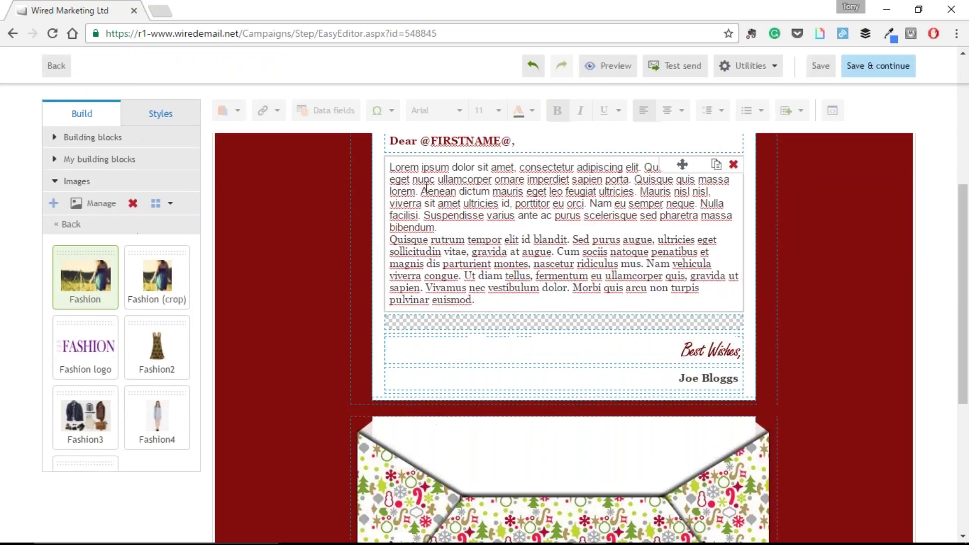
scroll(426, 187, "up", 5)
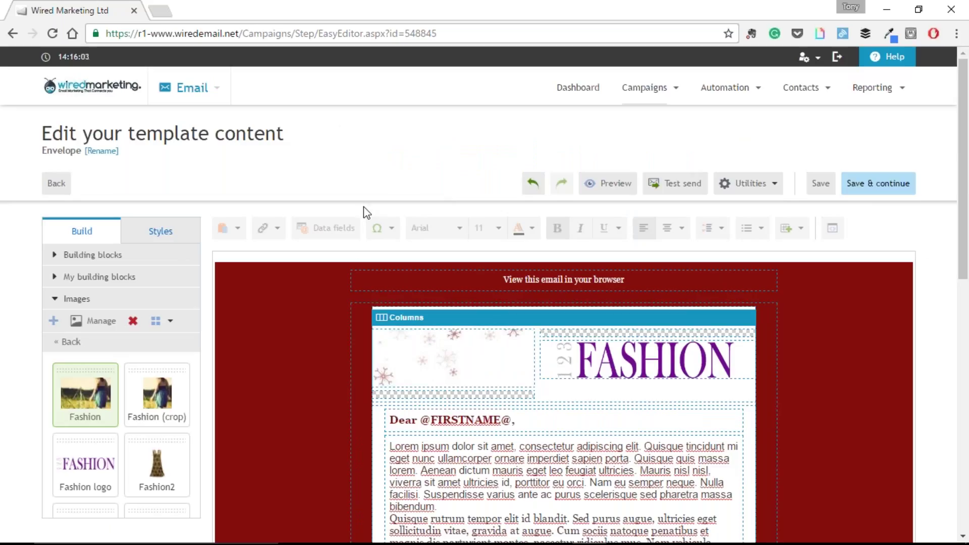
left_click(879, 188)
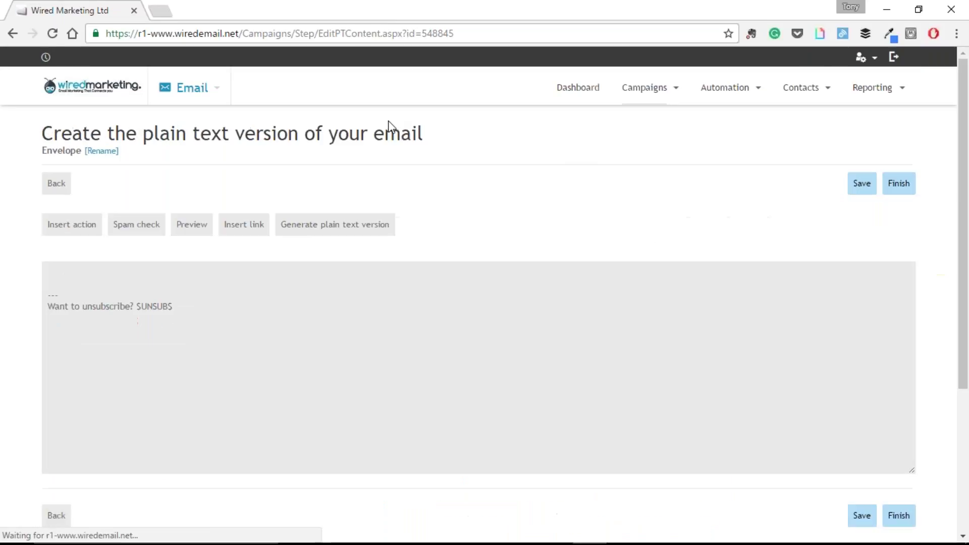
left_click(331, 228)
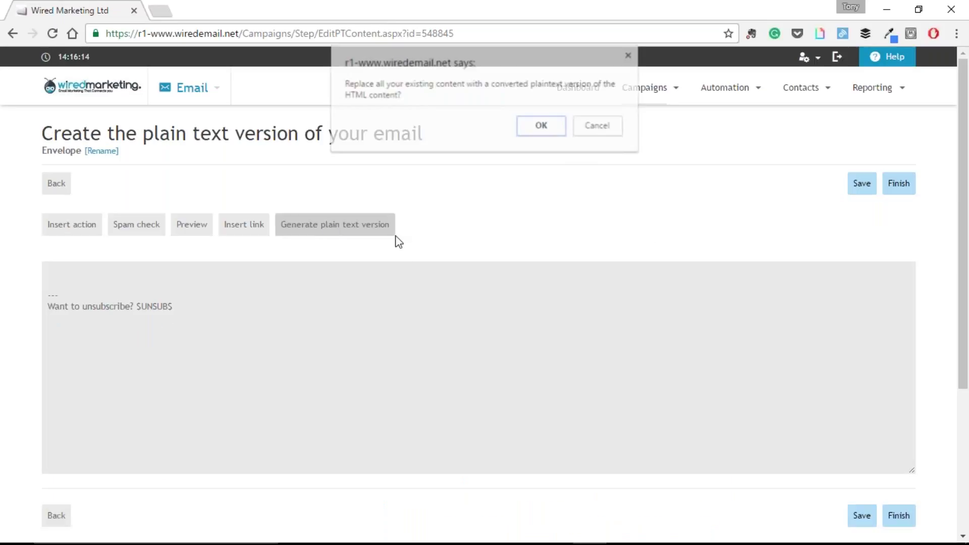
left_click(542, 127)
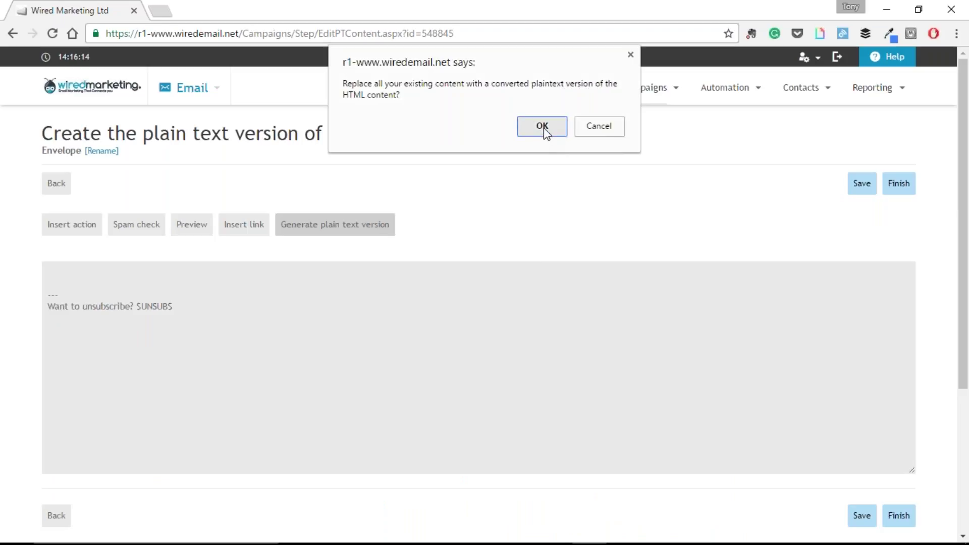
- Finish the Envelope template, accepting another conversion of its HTML content to plain text
left_click(911, 189)
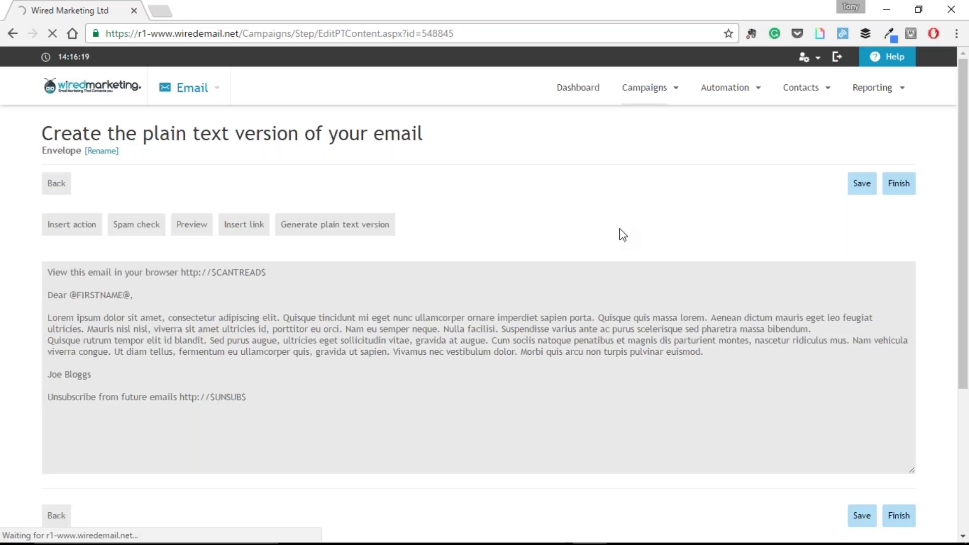
left_click(896, 190)
left_click(335, 232)
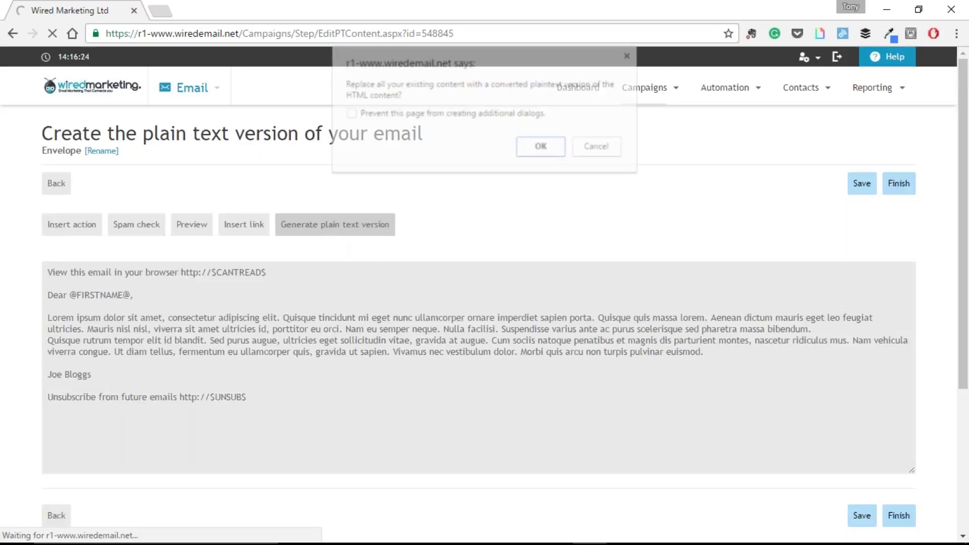
left_click(543, 148)
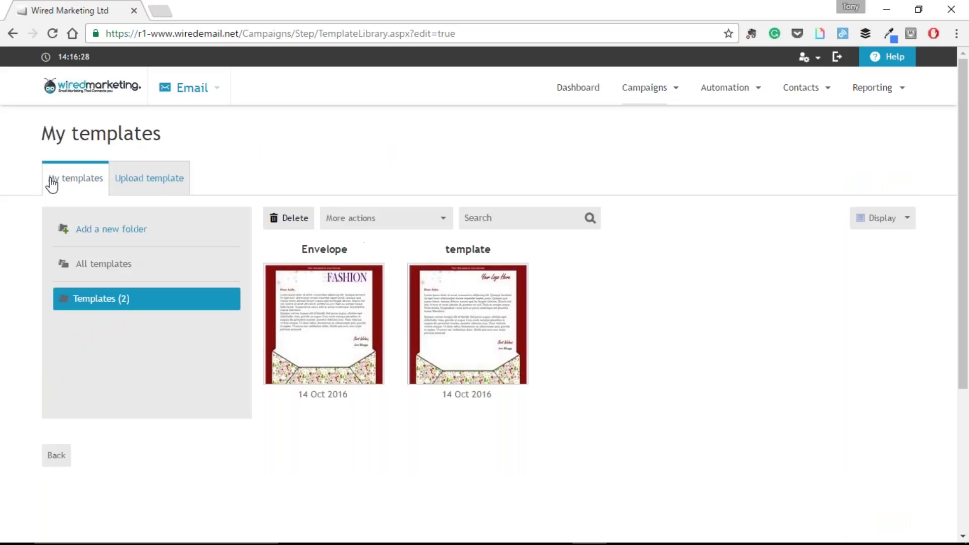
- Open the list of campaigns and start a new campaign
mouse_move(454, 309)
mouse_move(353, 313)
mouse_move(654, 98)
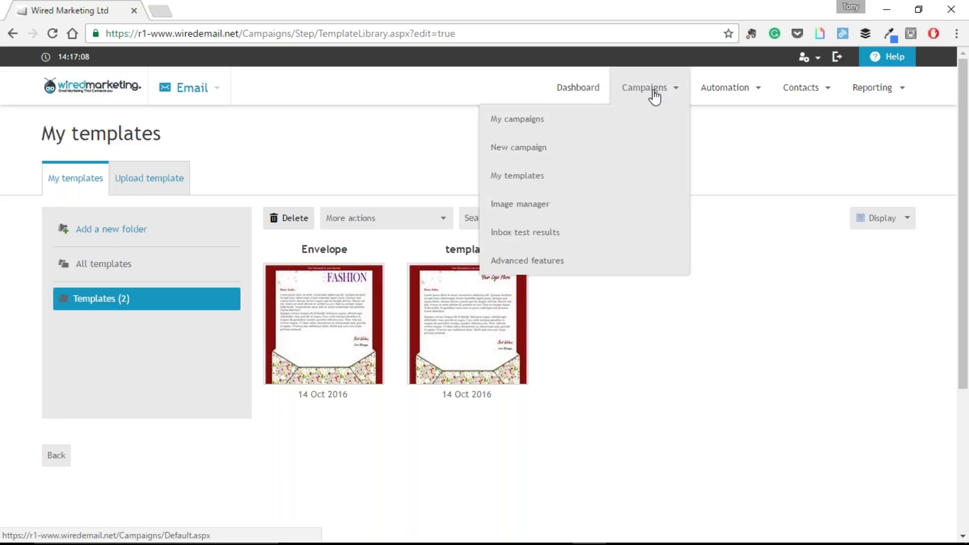
left_click(655, 96)
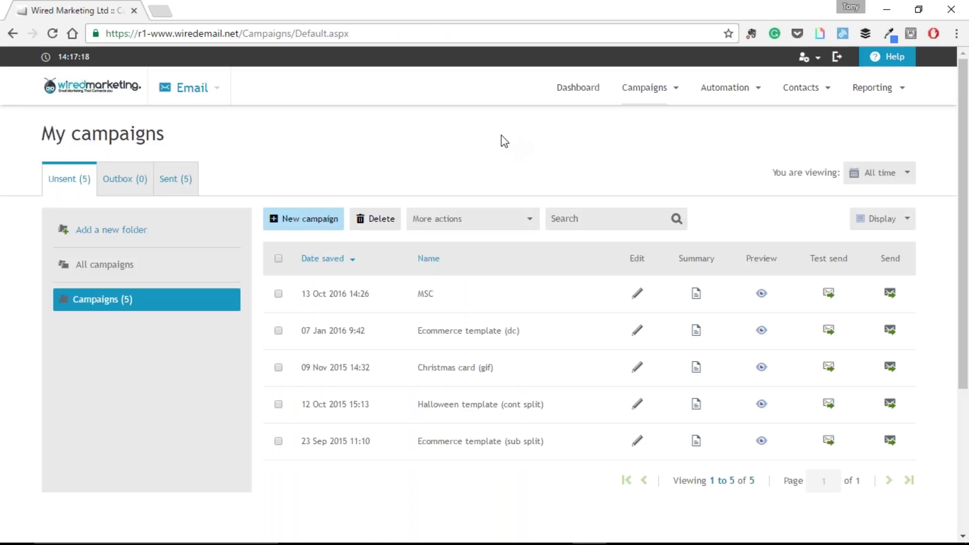
left_click(313, 225)
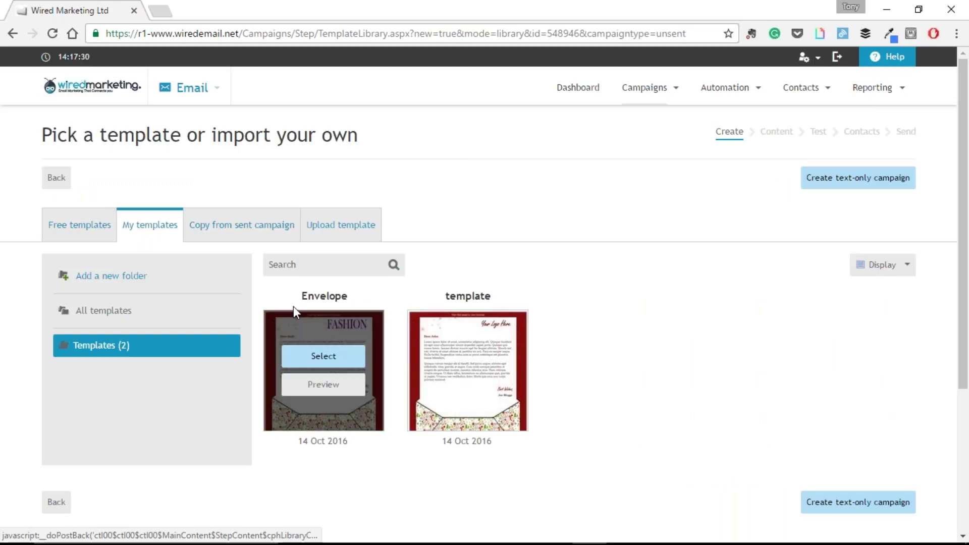
- Check the saved templates and the option of copying from a sent campaign as sources for the new campaign
mouse_move(323, 358)
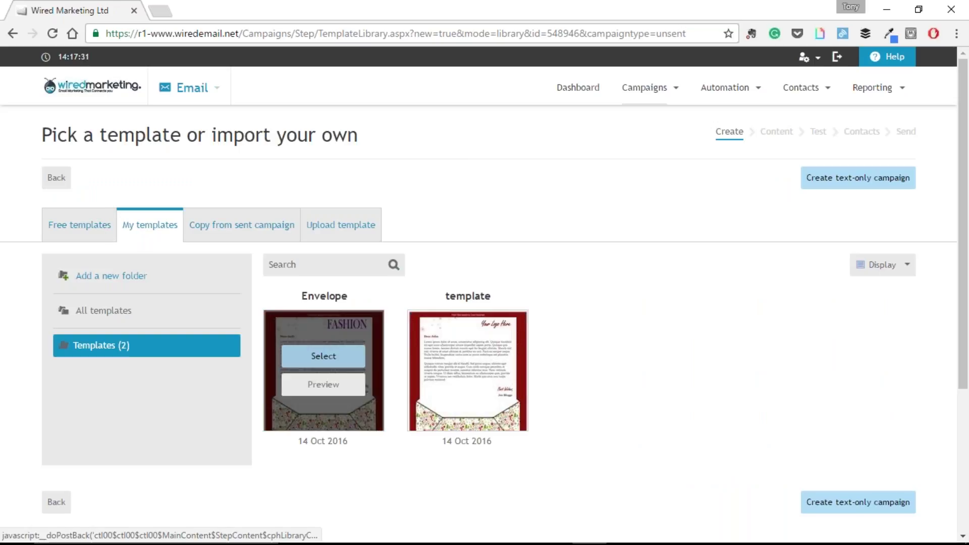
left_click(249, 231)
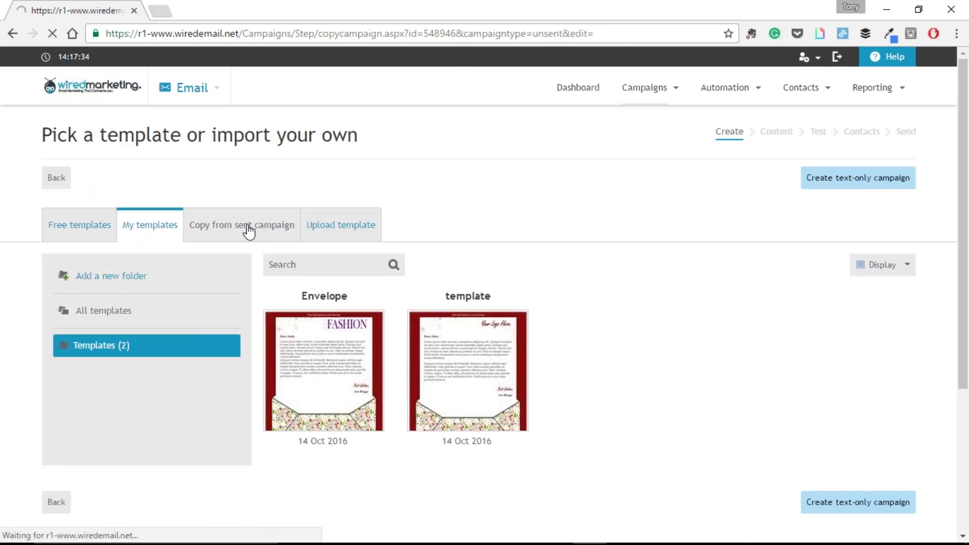
left_click(167, 230)
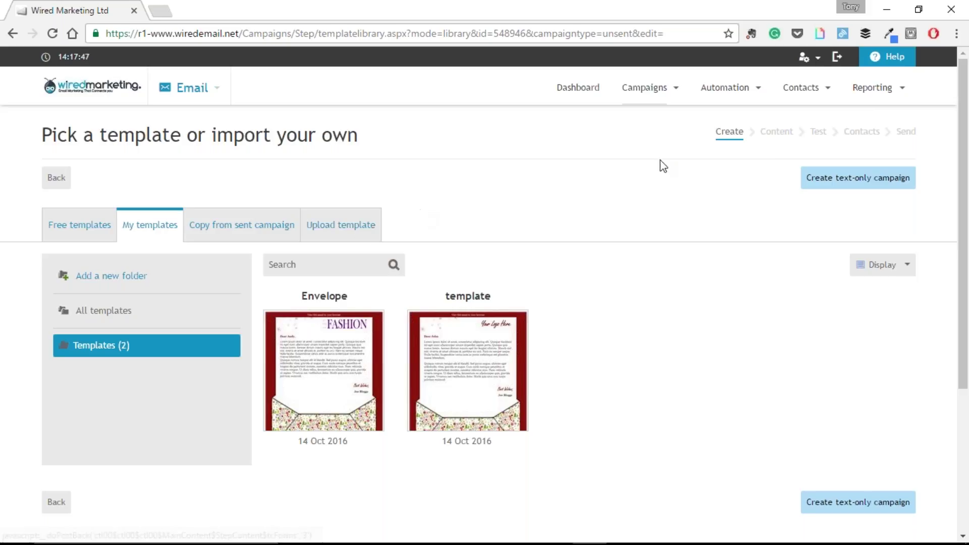
mouse_move(646, 91)
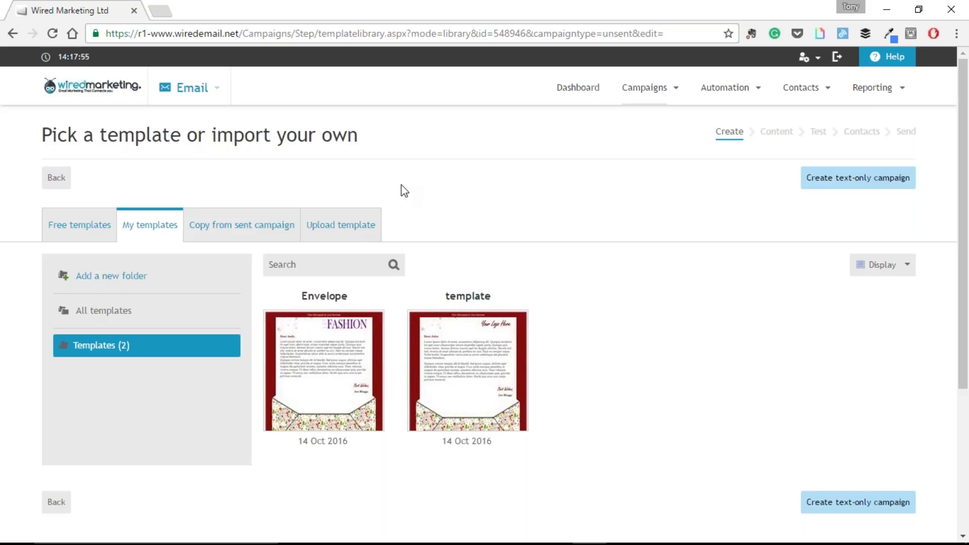
- Browse the free templates, from the blank and column layouts through the mobile, holiday, newsletter and promotional designs
left_click(60, 231)
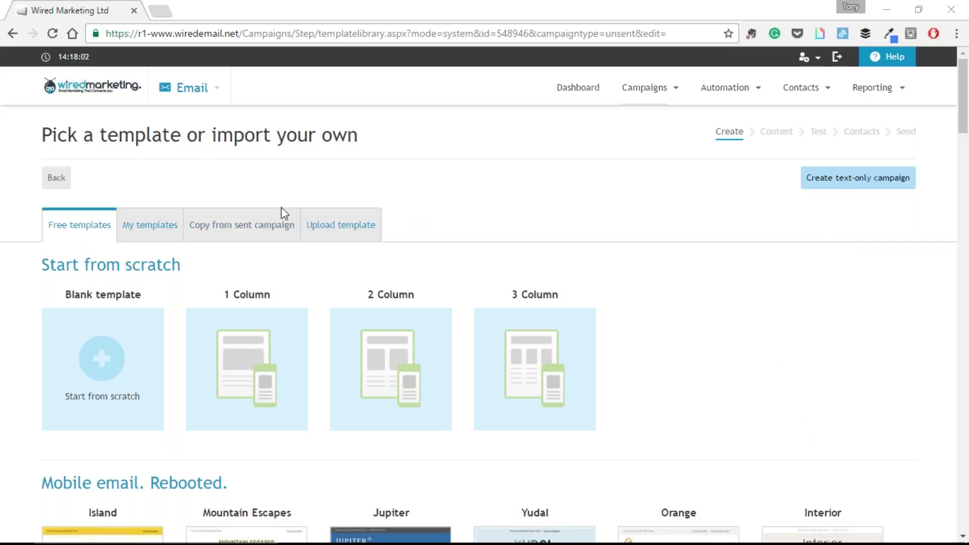
scroll(298, 204, "down", 5)
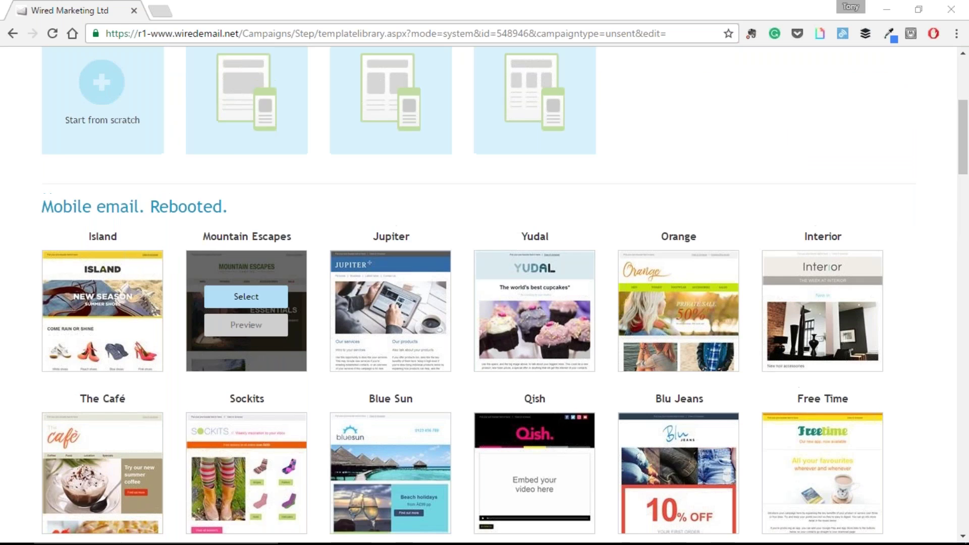
scroll(240, 357, "up", 3)
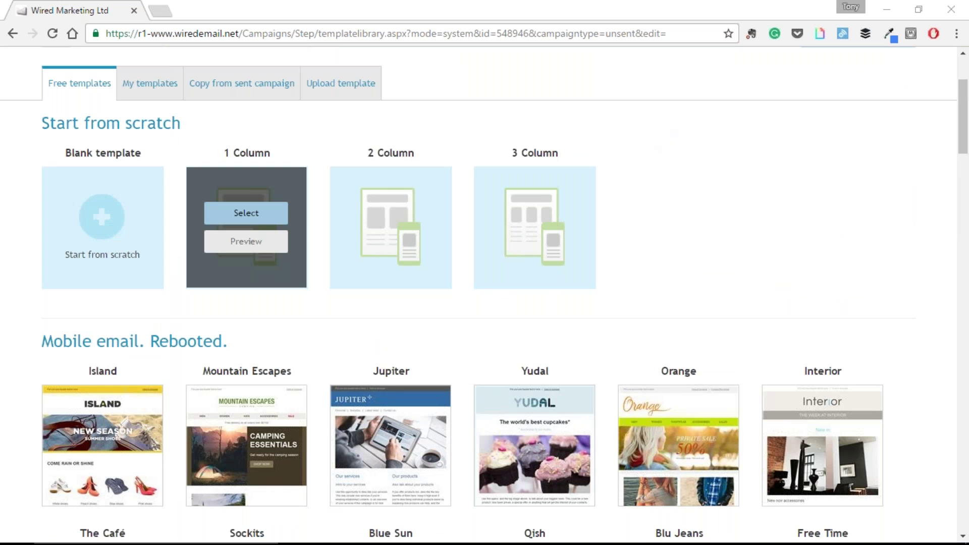
scroll(706, 287, "down", 3)
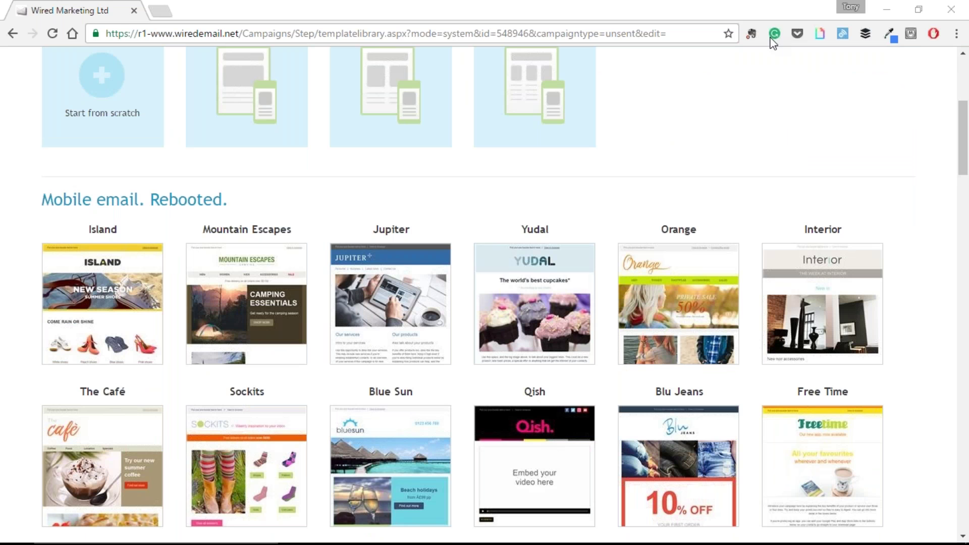
scroll(177, 247, "down", 2)
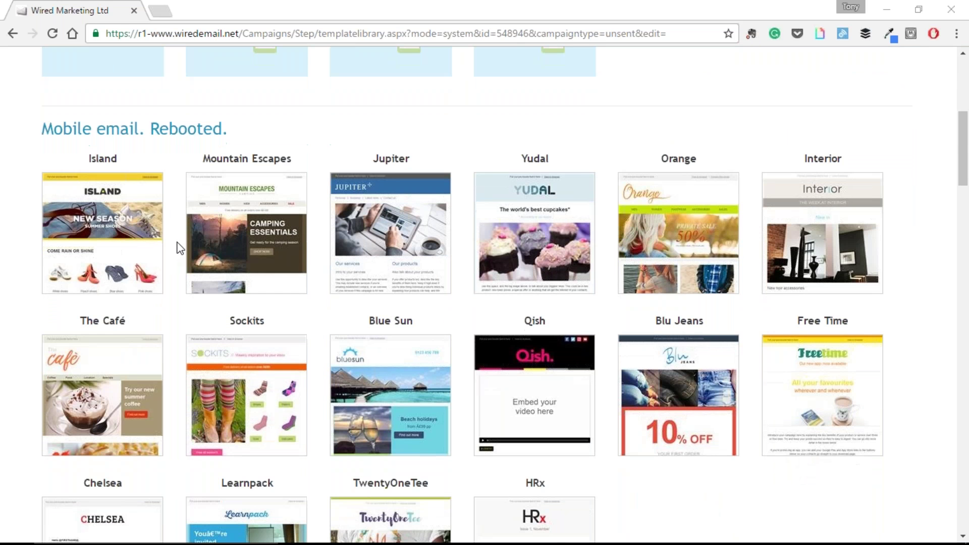
scroll(187, 248, "down", 3)
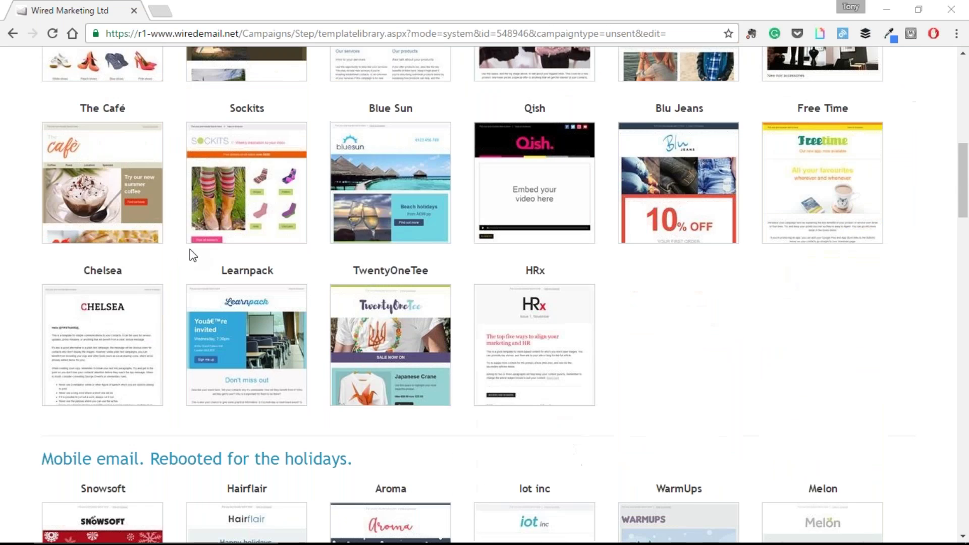
scroll(192, 255, "down", 6)
scroll(208, 254, "down", 1)
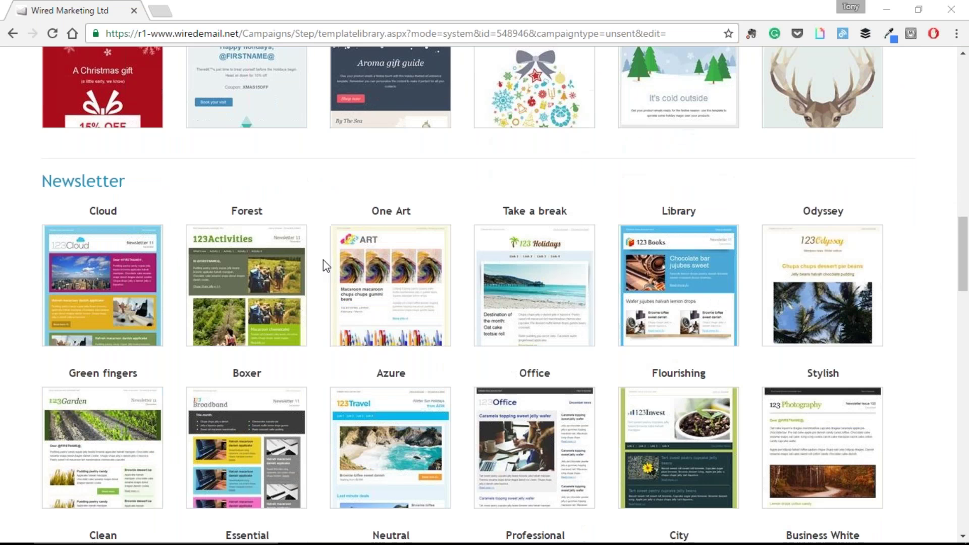
scroll(323, 259, "up", 3)
mouse_move(678, 195)
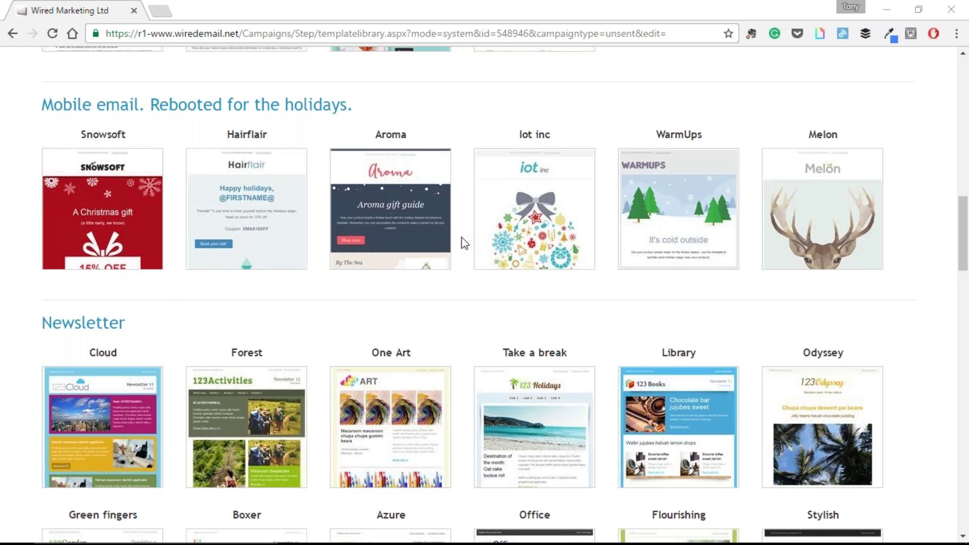
scroll(467, 244, "down", 1)
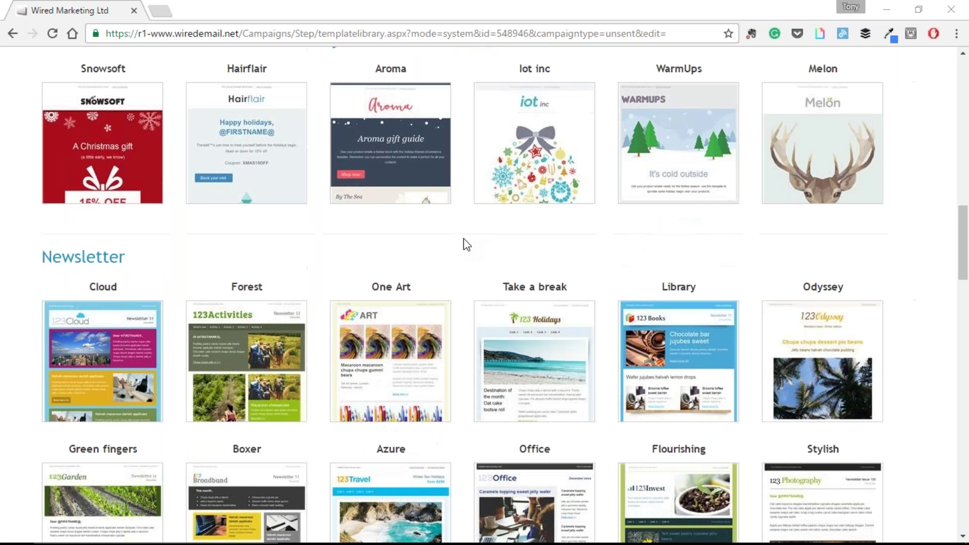
scroll(467, 244, "down", 1)
scroll(463, 242, "up", 2)
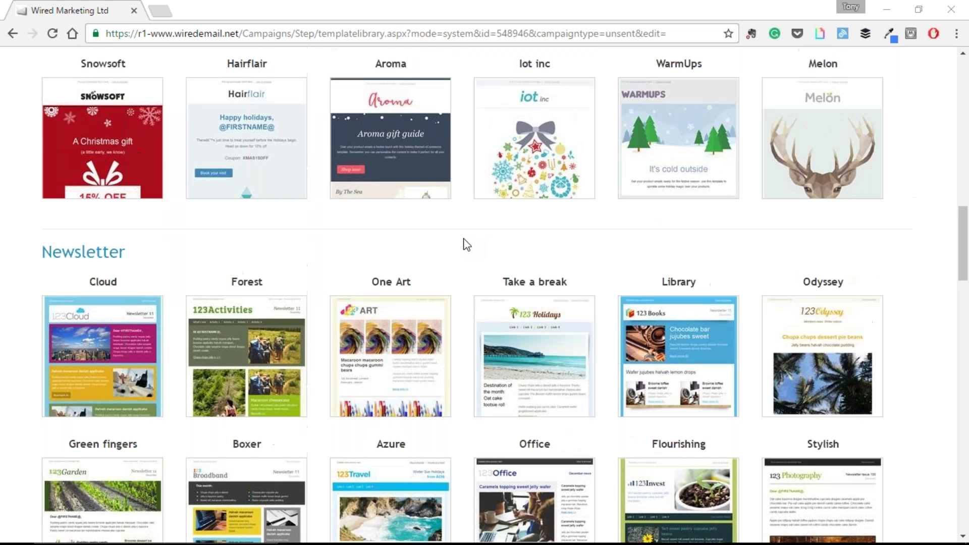
scroll(461, 242, "down", 5)
scroll(460, 235, "down", 12)
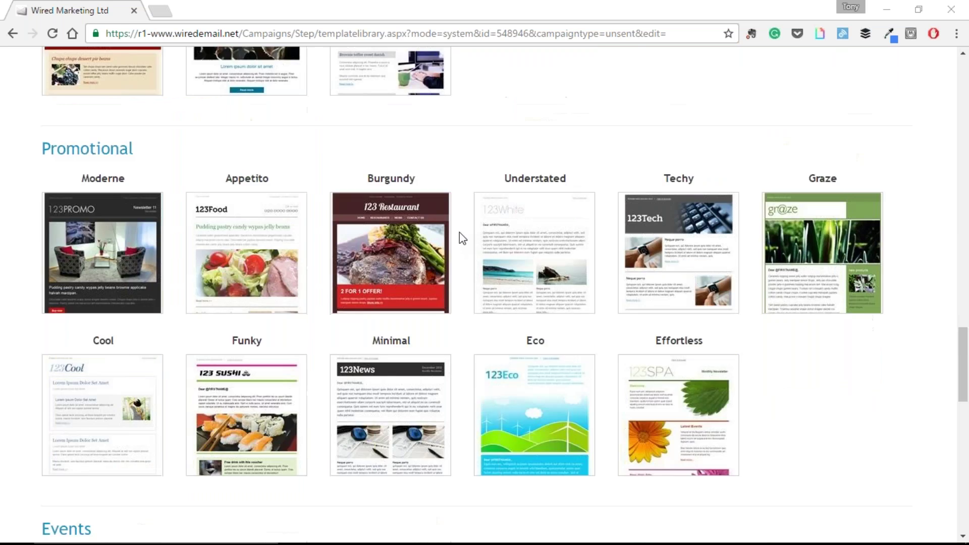
scroll(461, 234, "up", 12)
scroll(460, 231, "up", 7)
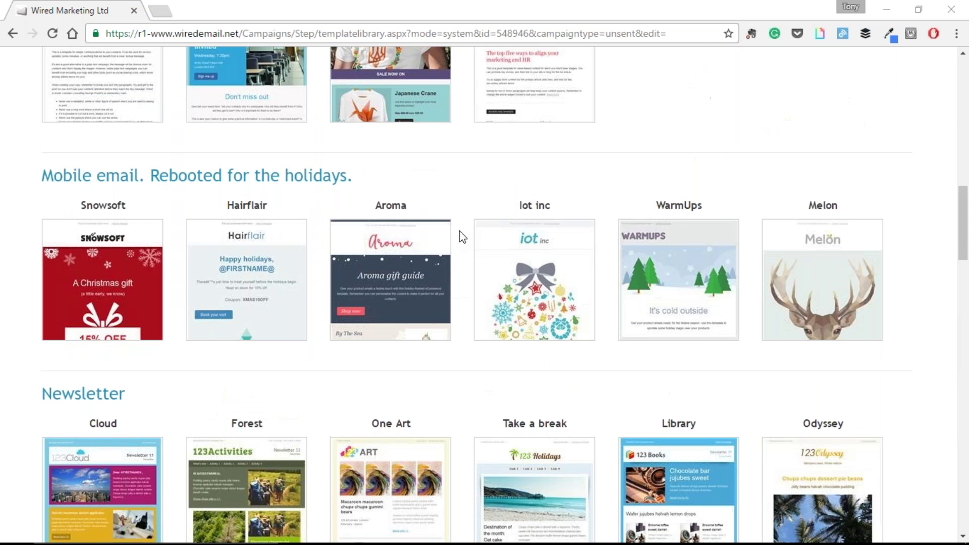
- Choose the WarmUps holiday template and create the campaign as "xmas test" in the Campaigns folder
left_click(678, 265)
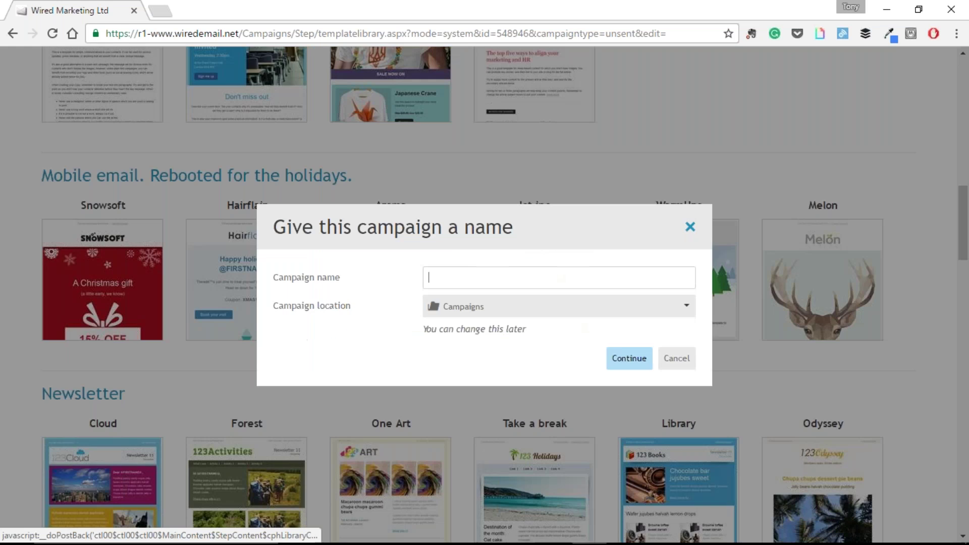
left_click(494, 278)
type("xmas test")
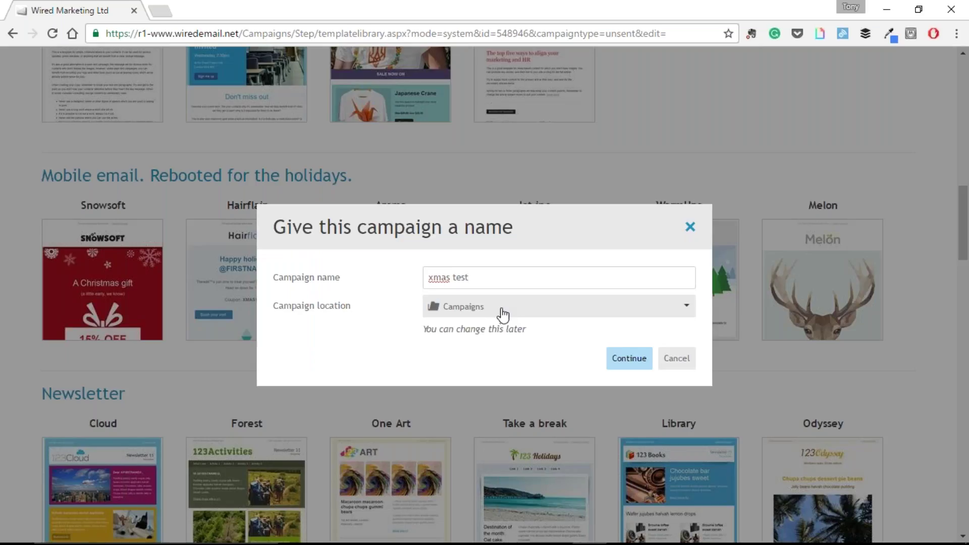
left_click(500, 314)
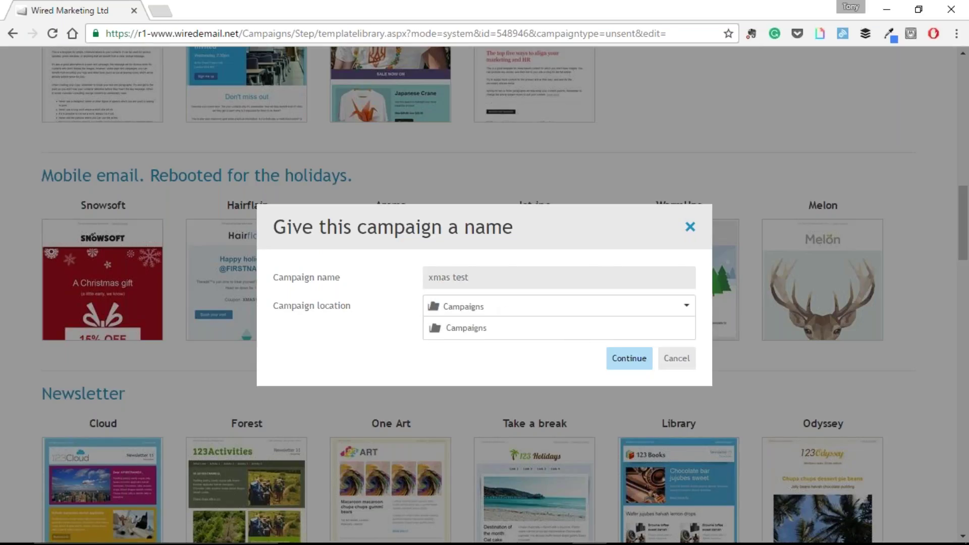
left_click(634, 365)
left_click(635, 367)
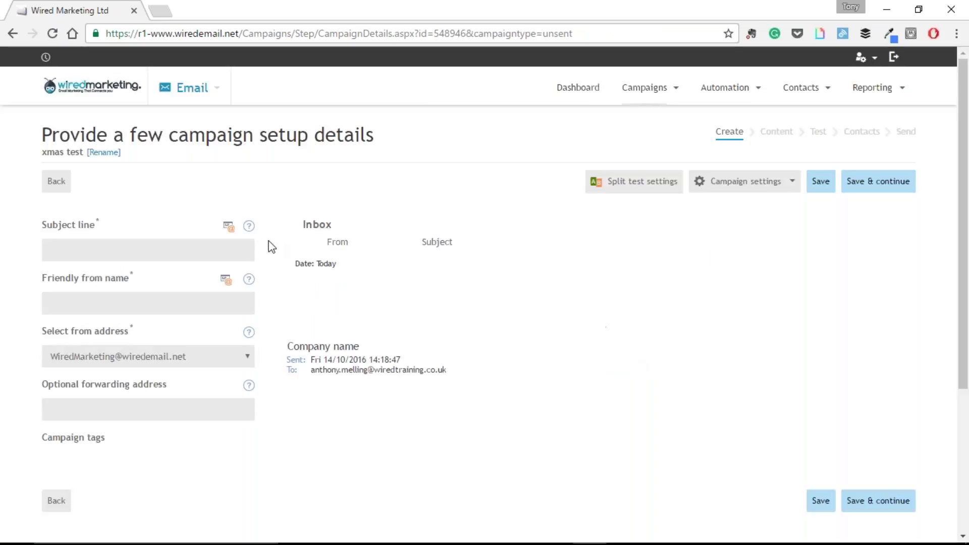
- Set the campaign's subject line to "xmas" and enter the sender's first name as the friendly from name
left_click(185, 246)
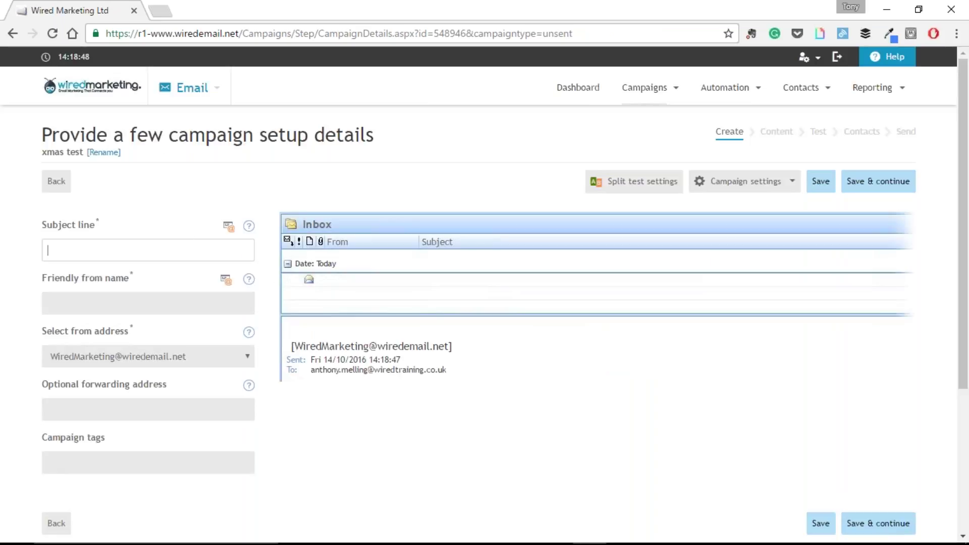
type("xmas")
left_click(105, 303)
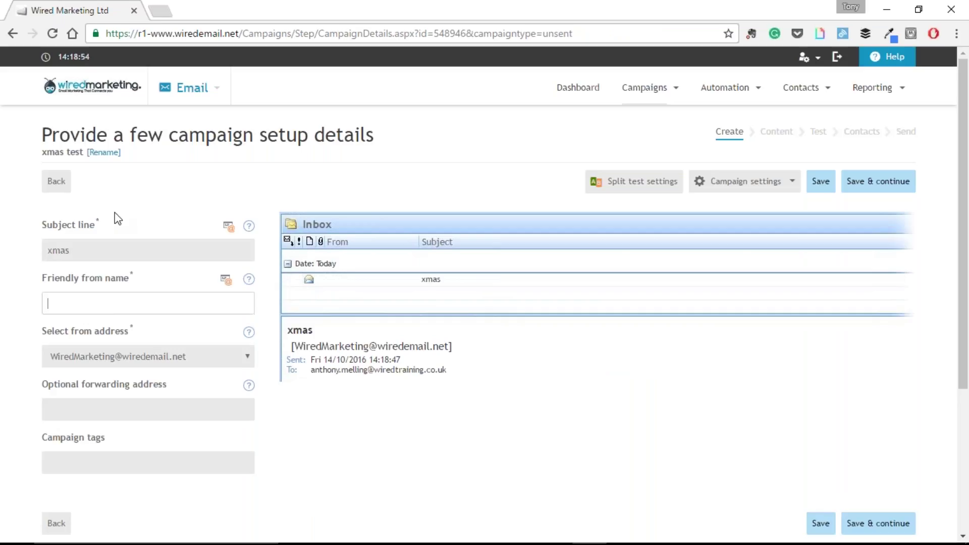
type("ton")
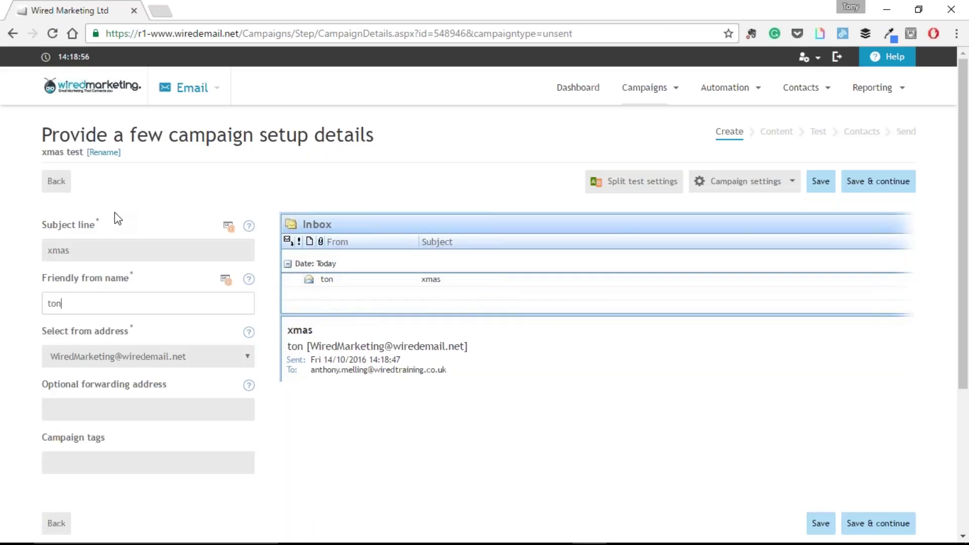
type("y")
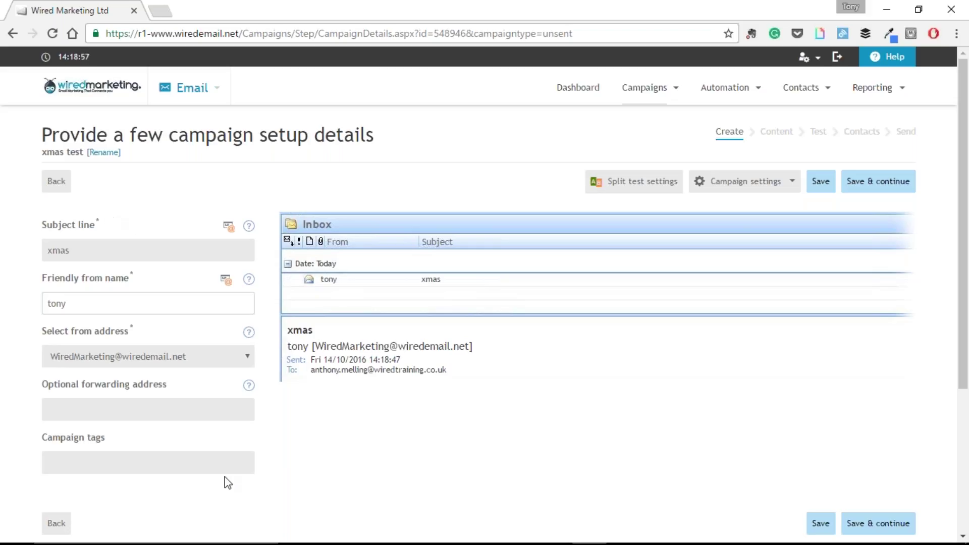
- Leave the optional forwarding address empty and add the campaign tags "xmas" and "october"
left_click(161, 417)
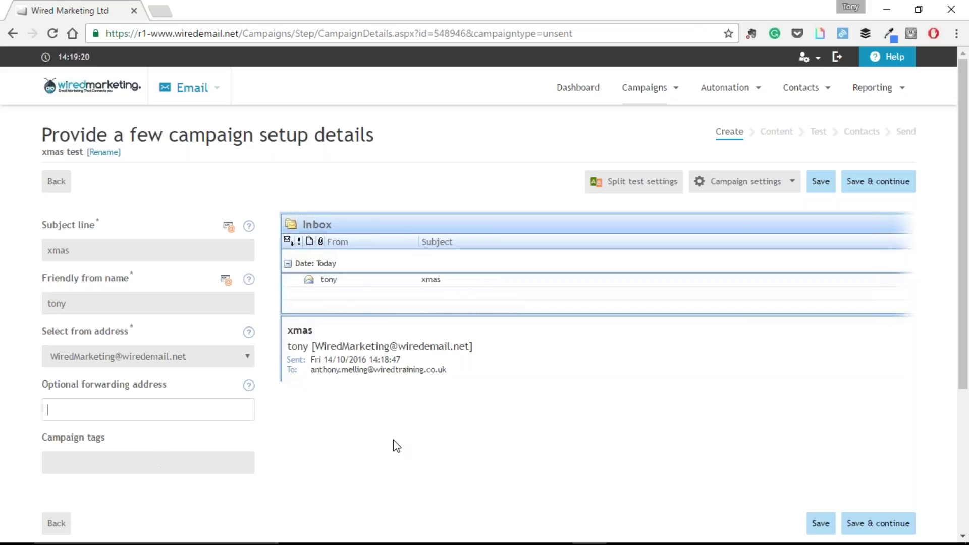
scroll(389, 446, "down", 3)
left_click(164, 325)
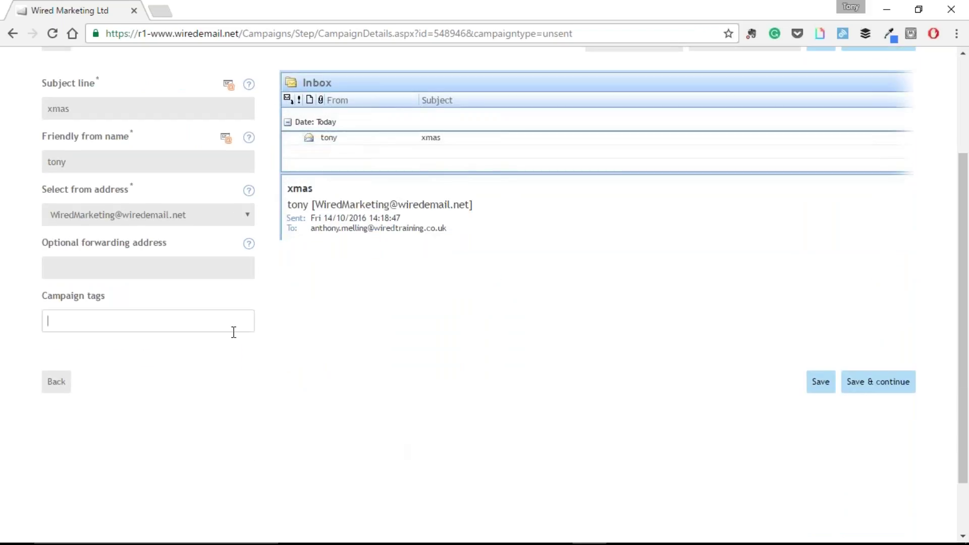
type("xmas")
key("Return")
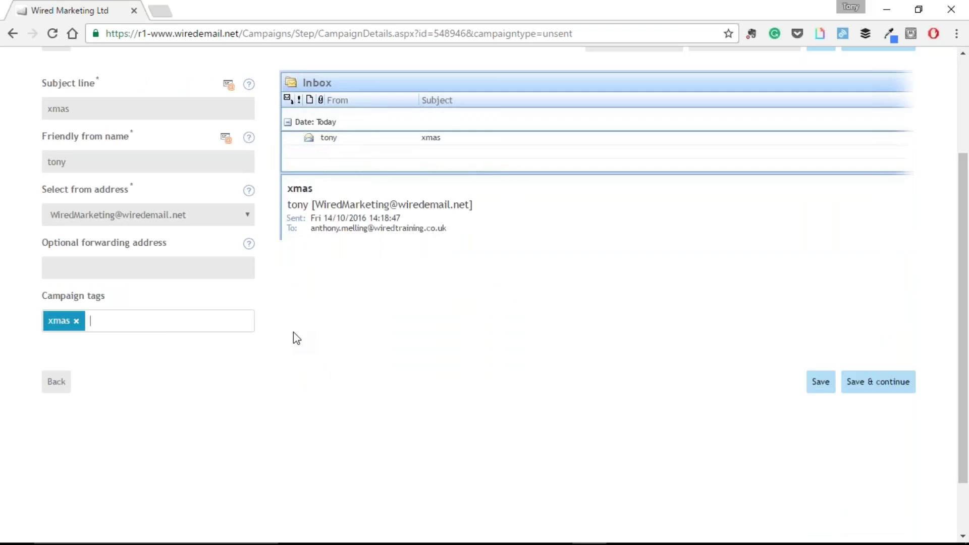
type("octo")
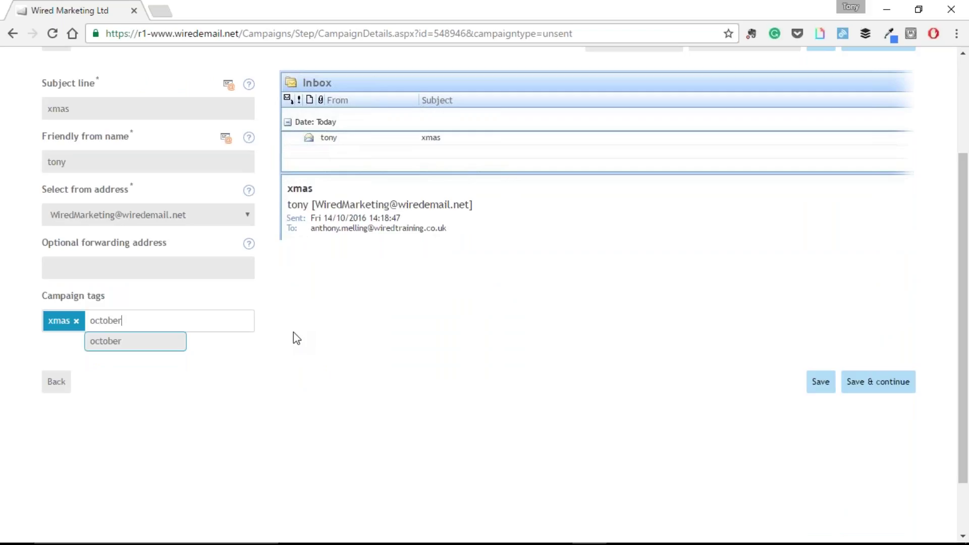
type("ber")
key("Return")
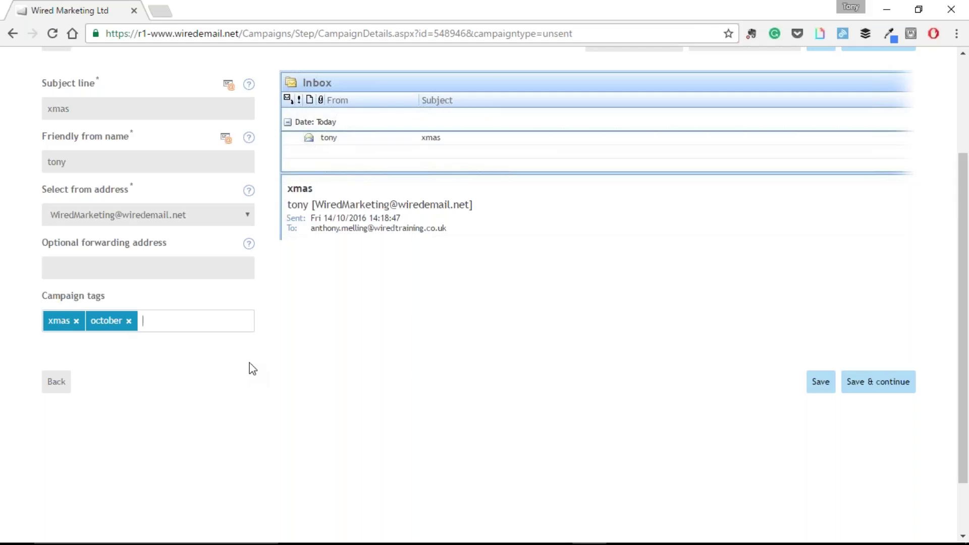
- Save the campaign setup details and continue to the content editor to look over the WarmUps layout
scroll(249, 363, "up", 3)
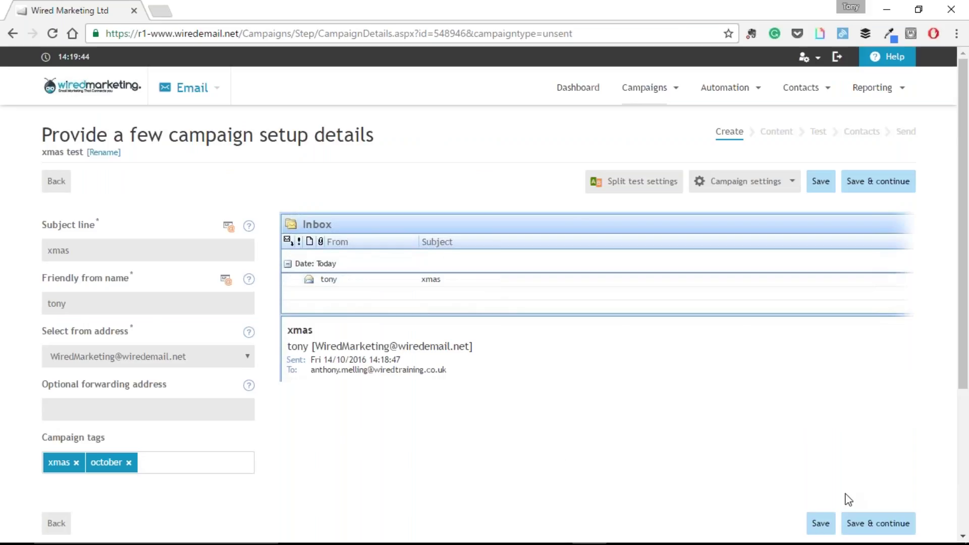
left_click(879, 525)
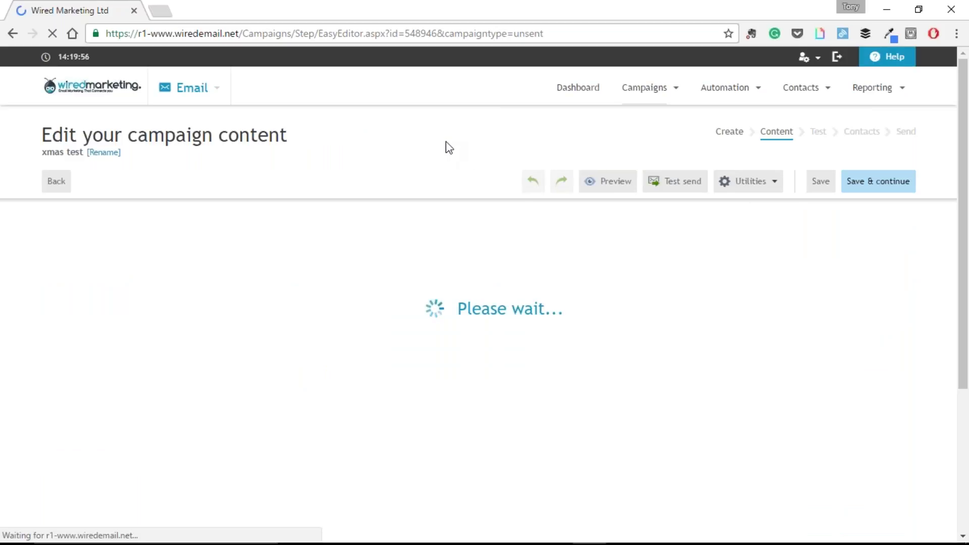
scroll(450, 148, "down", 1)
scroll(447, 141, "down", 1)
scroll(864, 254, "down", 2)
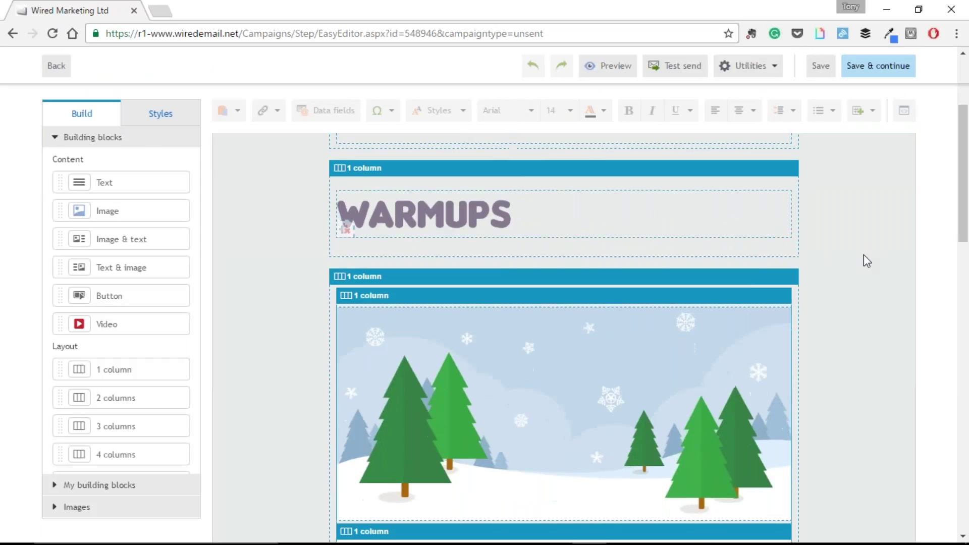
- Look through the WarmUps email from the pre-header and banner down to the Scarf, Gloves and Hat product columns
scroll(868, 258, "down", 6)
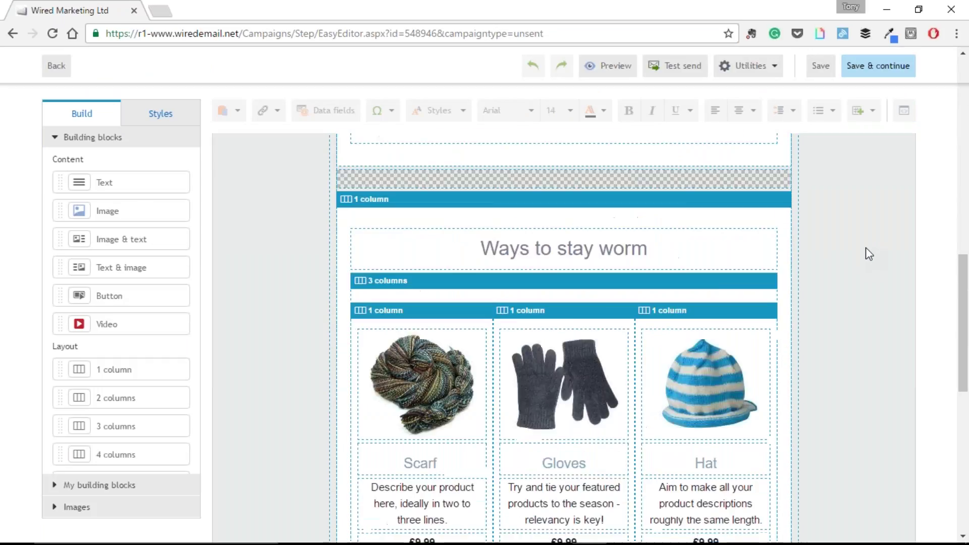
scroll(868, 251, "down", 5)
scroll(867, 248, "up", 6)
scroll(865, 244, "up", 9)
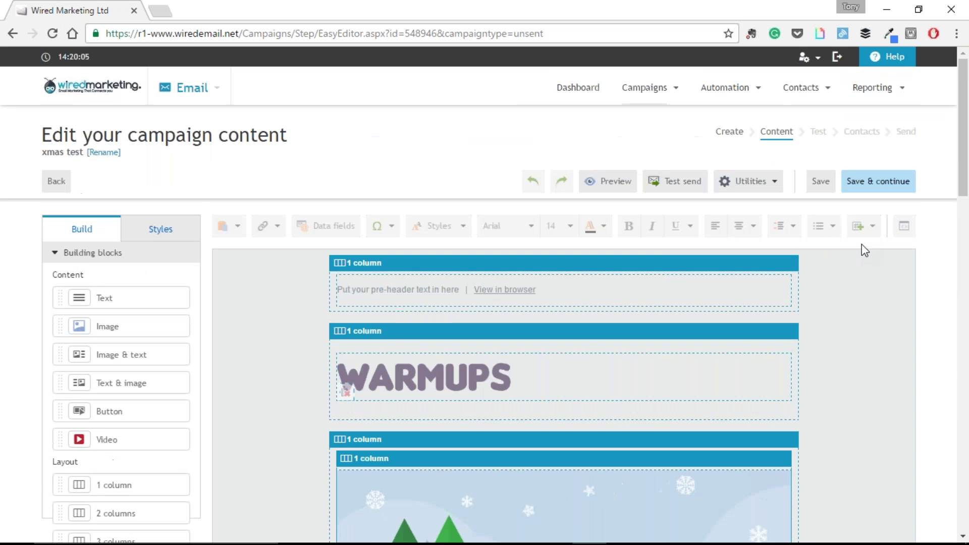
scroll(862, 244, "down", 1)
scroll(861, 244, "down", 9)
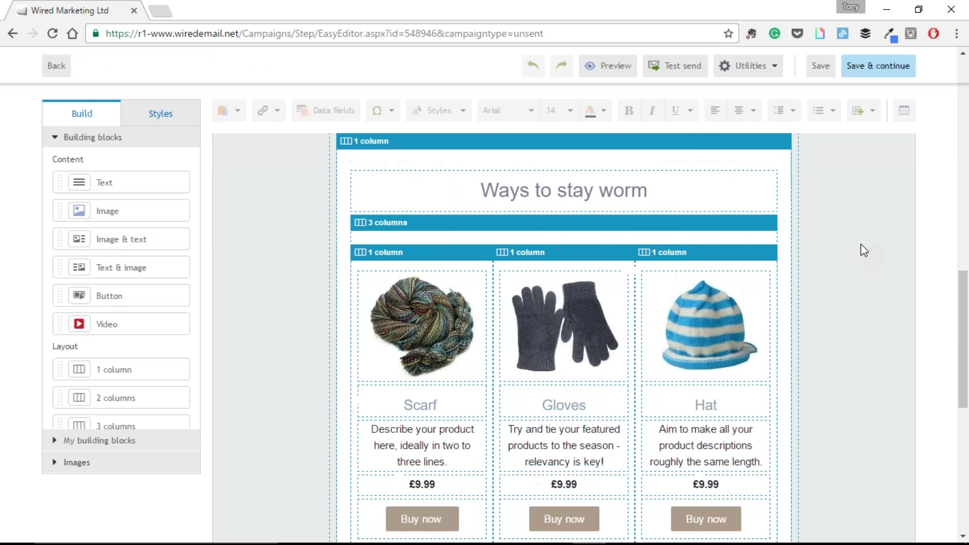
scroll(862, 250, "down", 4)
scroll(861, 249, "up", 8)
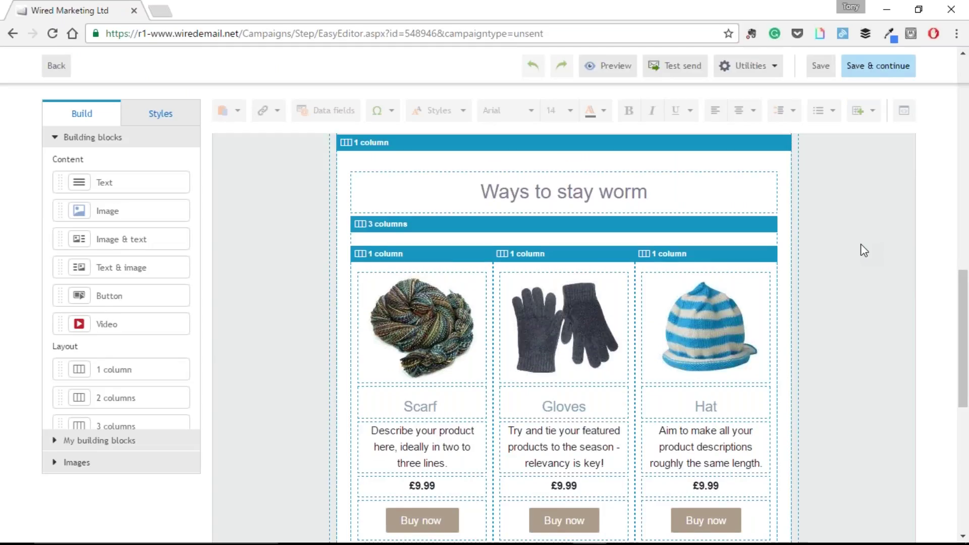
- Review the style settings and the content and layout building blocks available for editing the WarmUps email
left_click(160, 119)
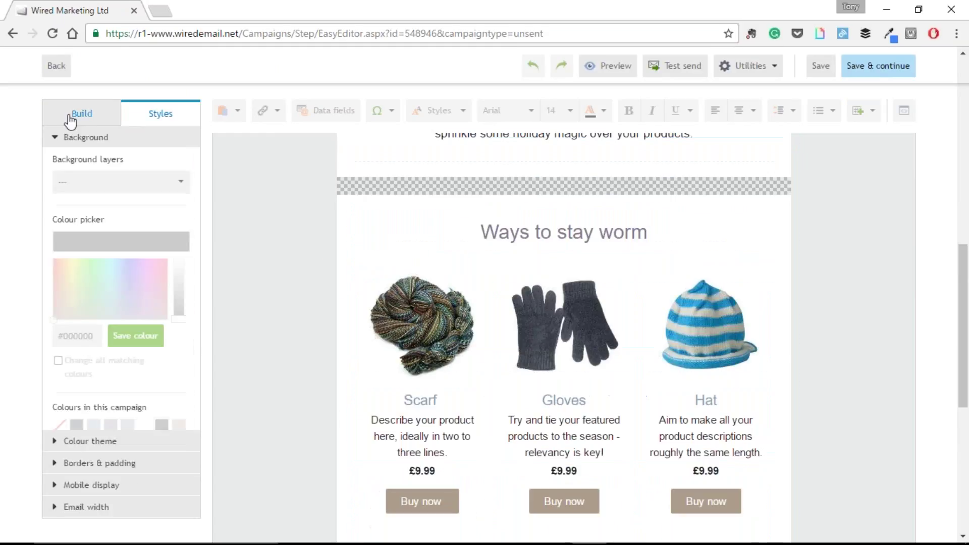
left_click(80, 120)
scroll(188, 229, "down", 1)
scroll(291, 266, "down", 12)
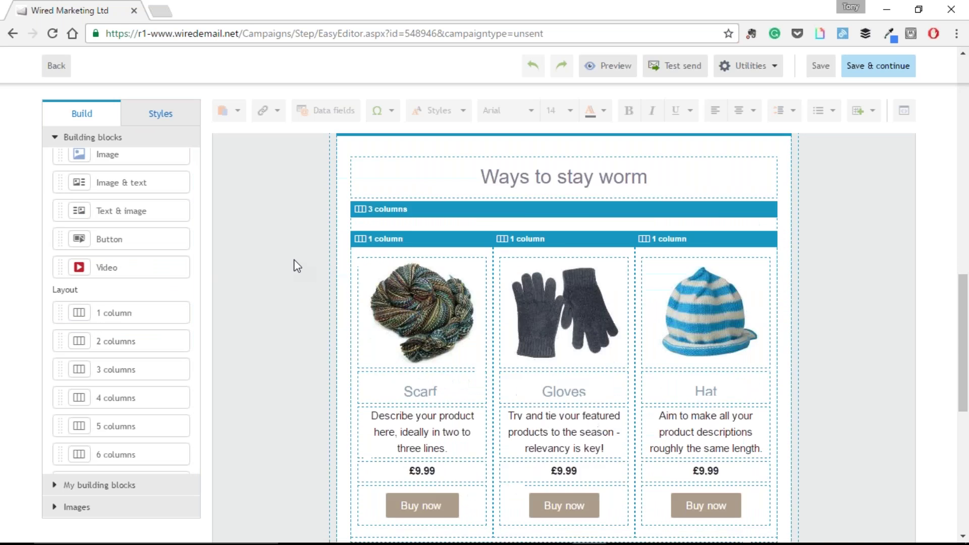
scroll(294, 266, "up", 7)
scroll(292, 260, "up", 8)
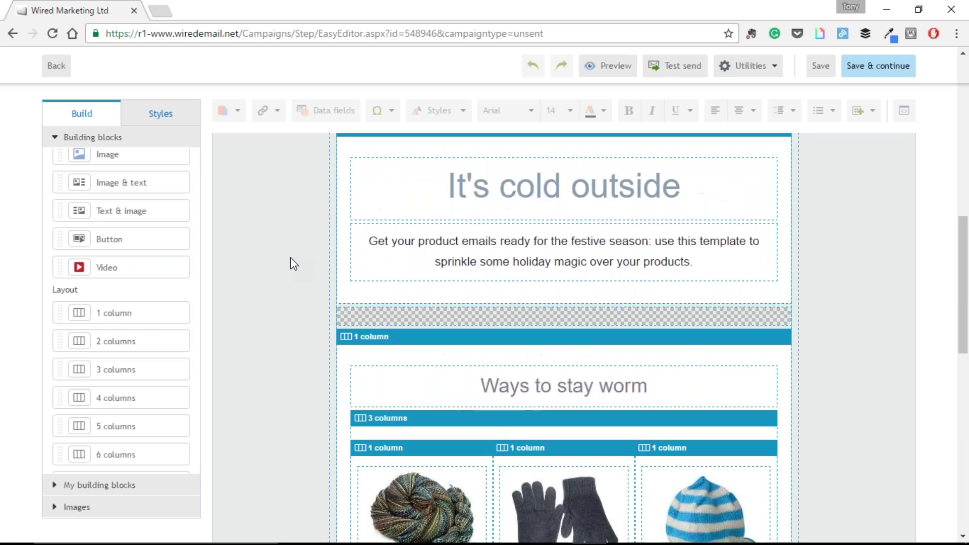
scroll(290, 261, "up", 3)
scroll(291, 261, "down", 4)
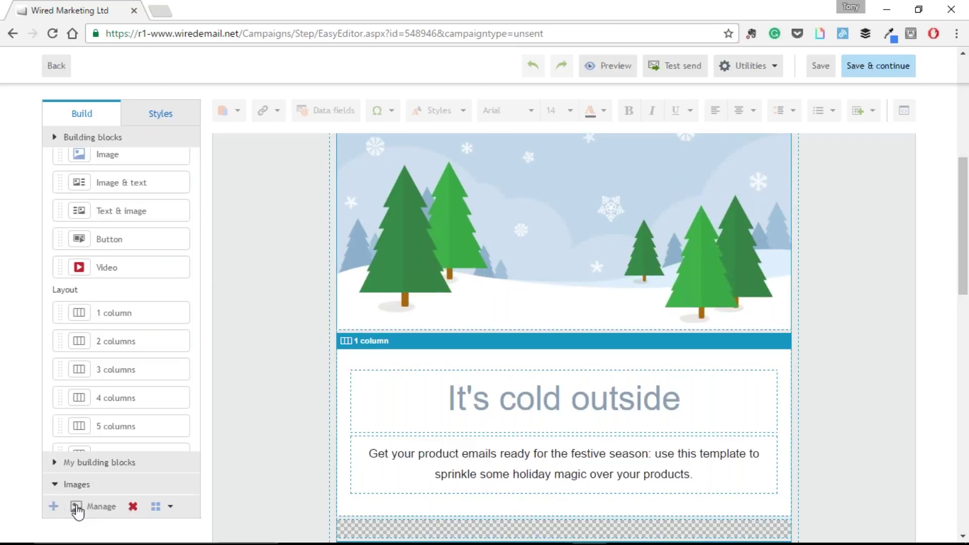
- Try replacing the snowy tree banner with the Fashion3 image from the image library, and undo the replacement
left_click(75, 507)
left_click(172, 263)
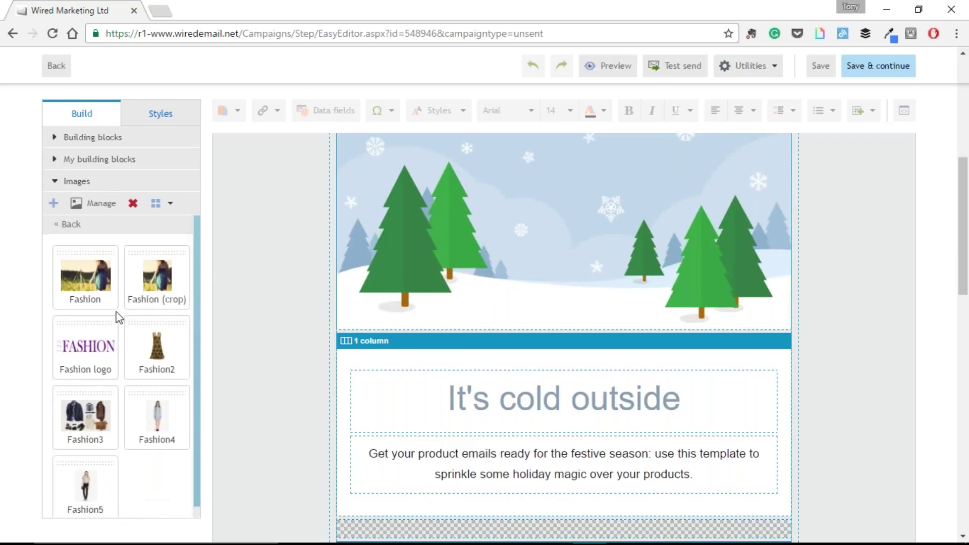
left_click_drag(89, 430, 563, 292)
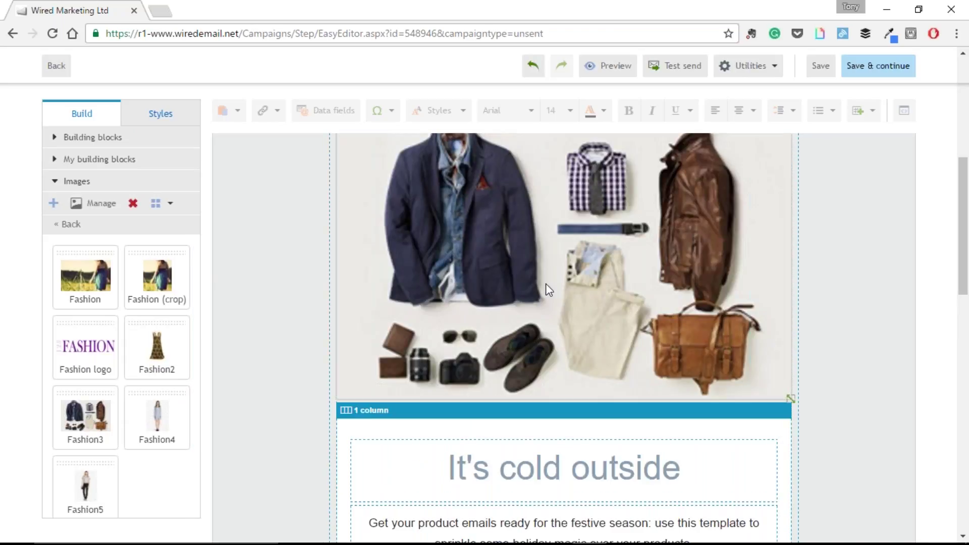
scroll(856, 351, "up", 4)
scroll(858, 351, "down", 3)
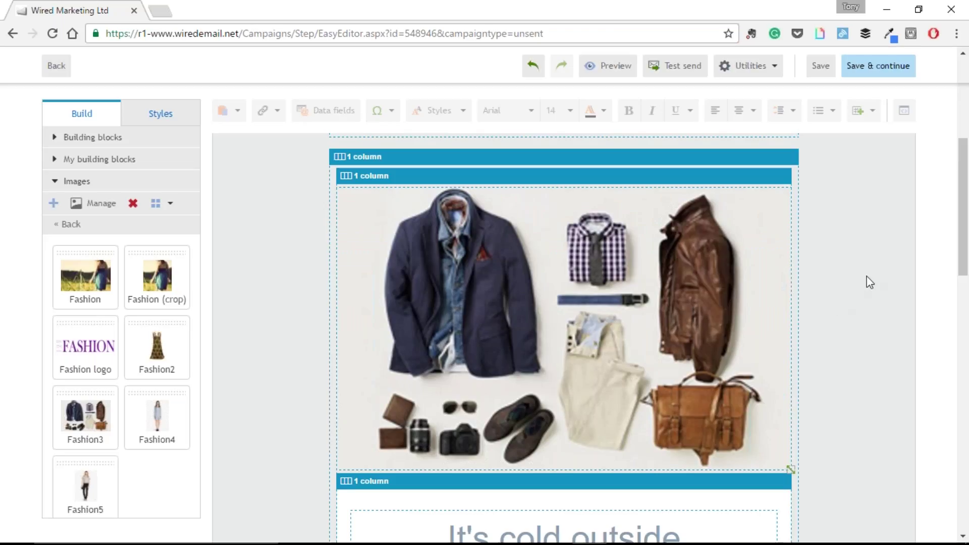
left_click(533, 67)
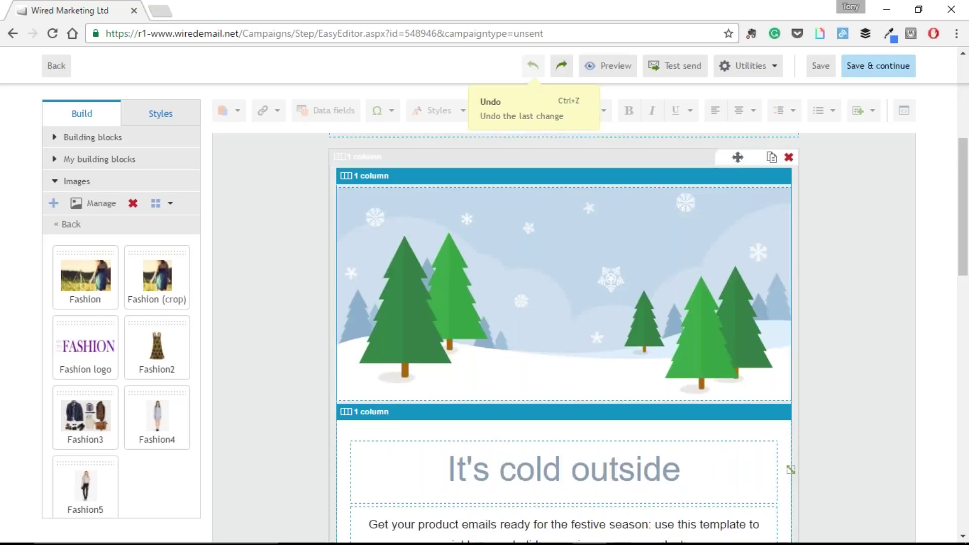
- Open the campaign preview and examine the desktop version of the email from the banner to the product section
scroll(853, 280, "down", 5)
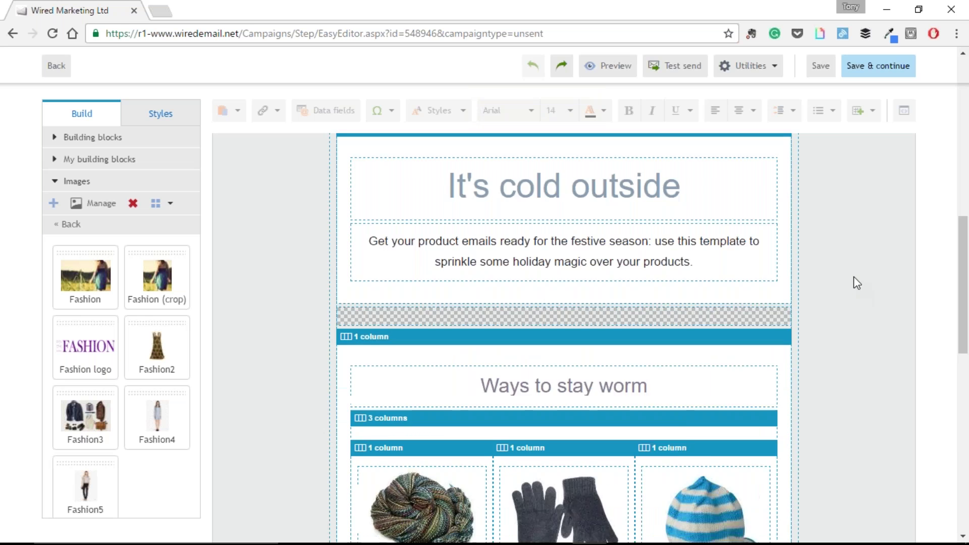
scroll(857, 283, "down", 6)
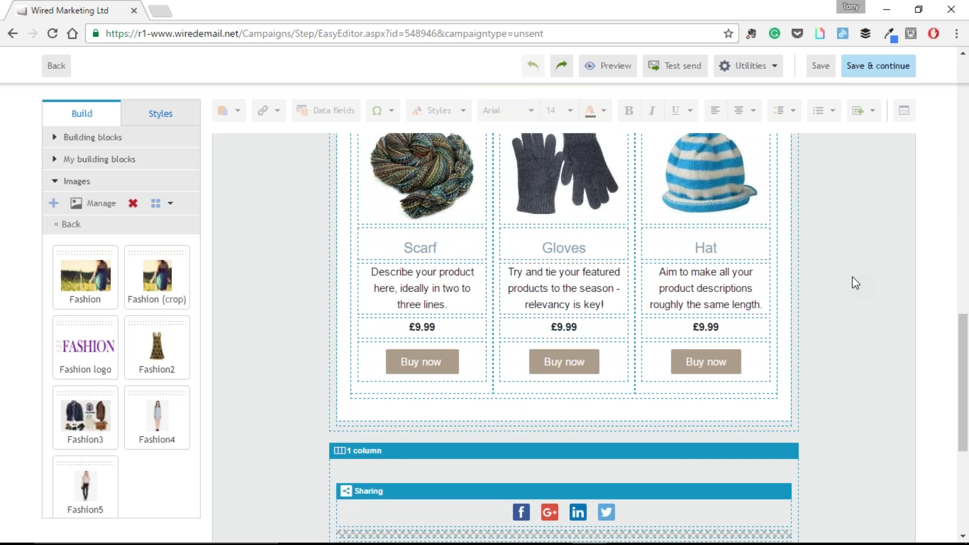
scroll(853, 278, "up", 10)
left_click(613, 73)
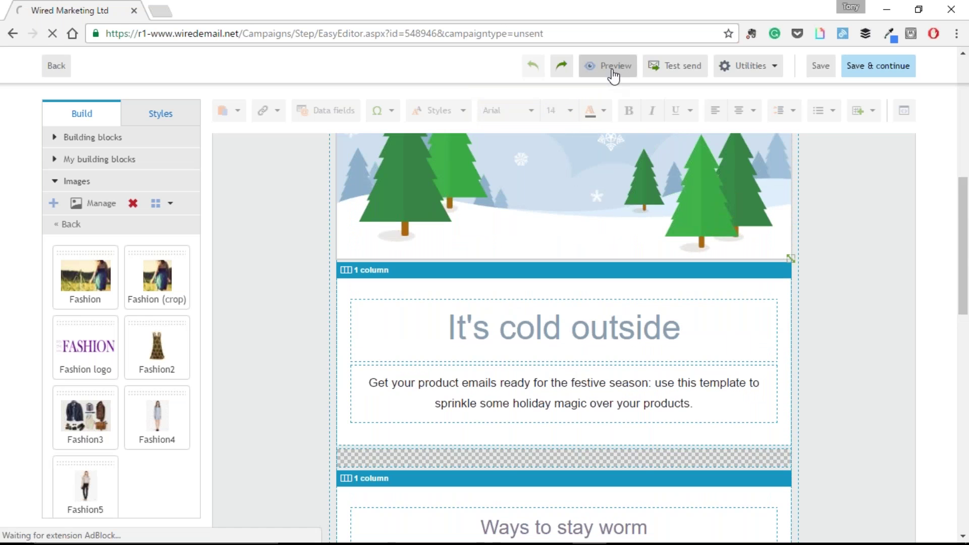
scroll(616, 169, "down", 6)
scroll(606, 245, "up", 4)
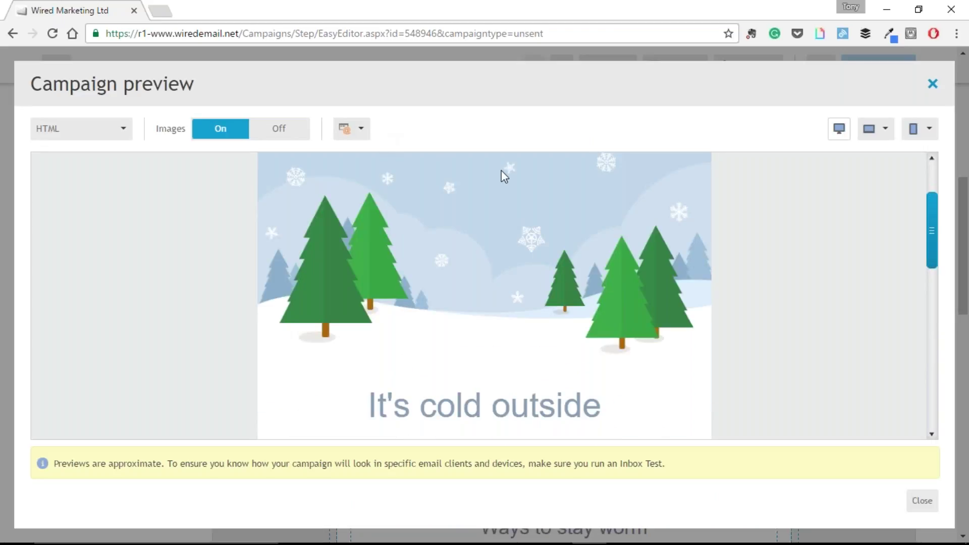
scroll(620, 274, "down", 6)
scroll(620, 274, "up", 3)
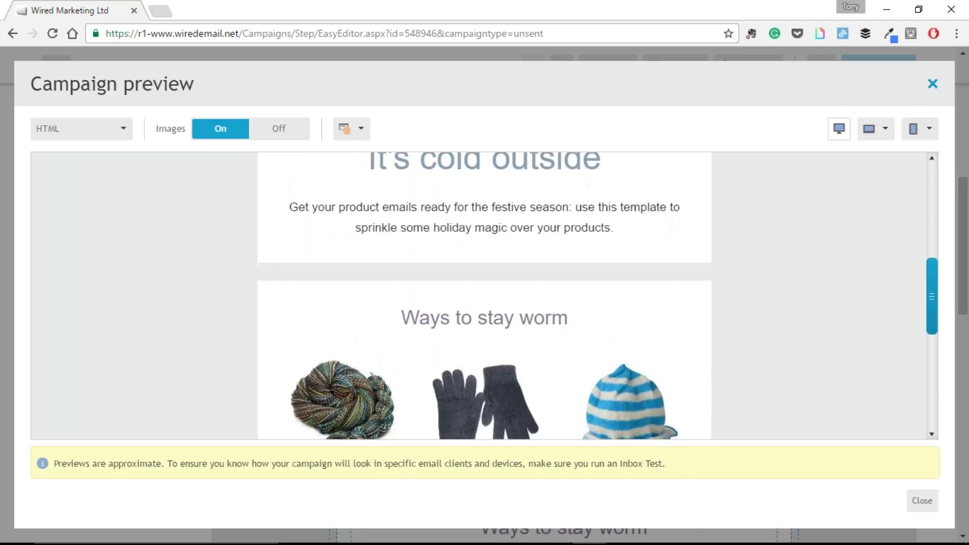
- Preview the campaign on a tablet in landscape and in portrait orientation
left_click(885, 128)
left_click(847, 158)
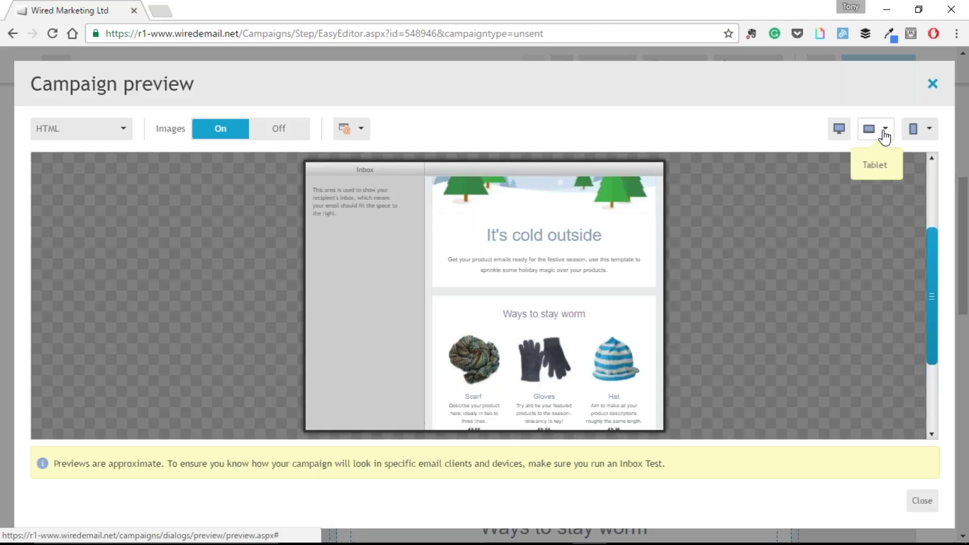
left_click(886, 129)
left_click(807, 177)
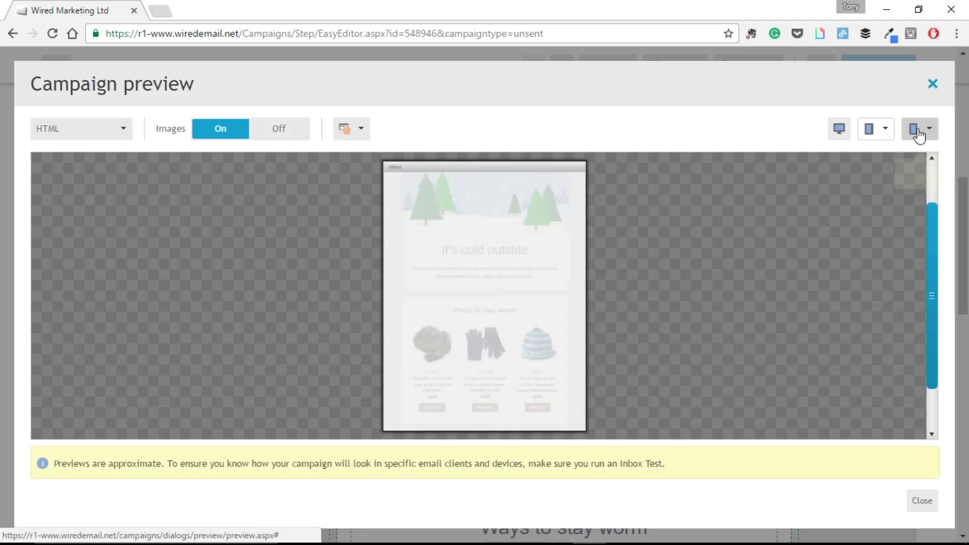
- Preview the campaign on a mobile phone in landscape and portrait orientation, check it up to the header, and close the preview
left_click(920, 136)
left_click(889, 156)
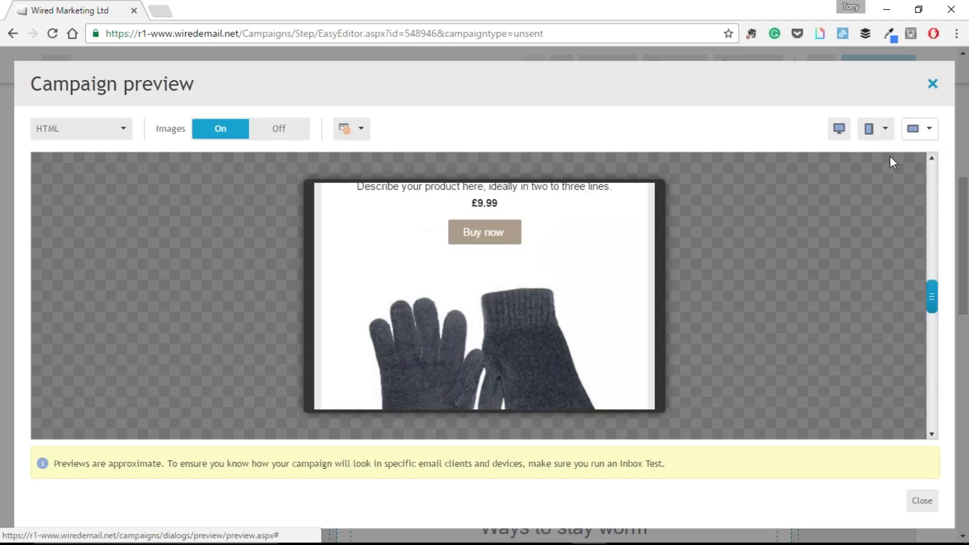
left_click(925, 137)
left_click(864, 180)
scroll(524, 252, "up", 3)
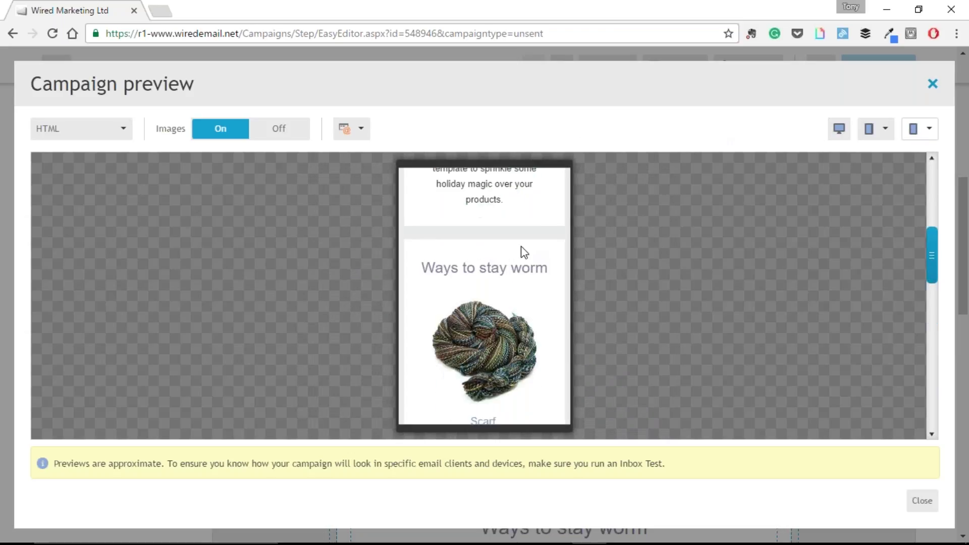
scroll(523, 248, "up", 5)
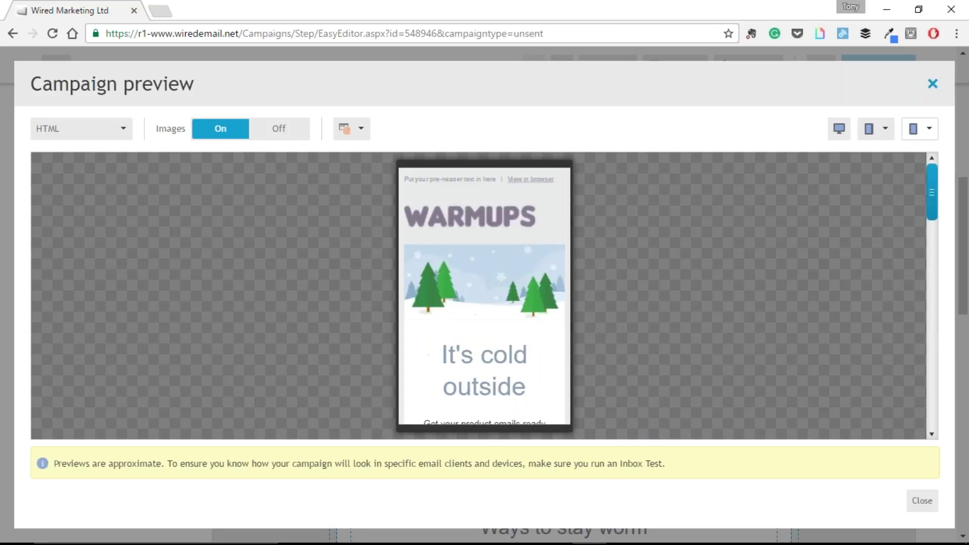
left_click(932, 84)
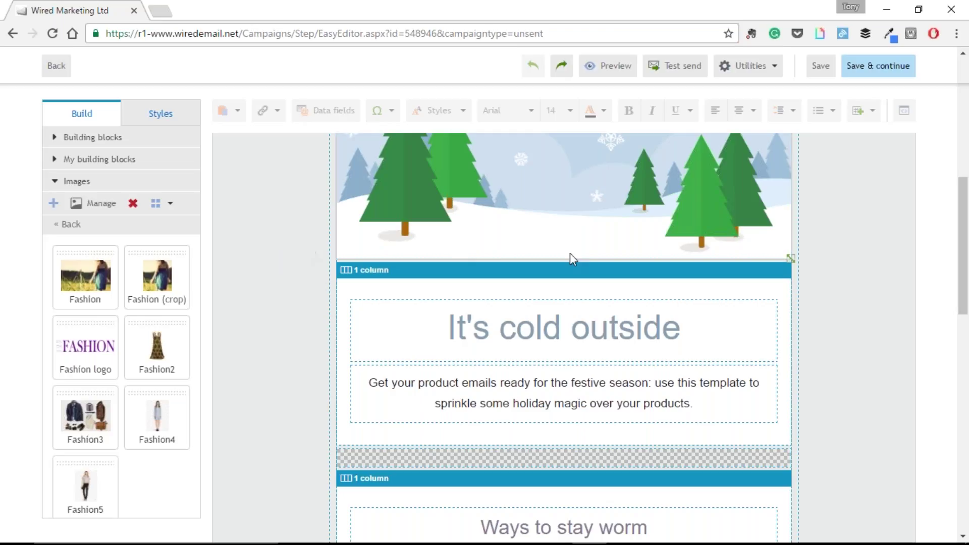
- Leave the campaign editor for the template library and open the page for uploading your own template
scroll(882, 248, "up", 4)
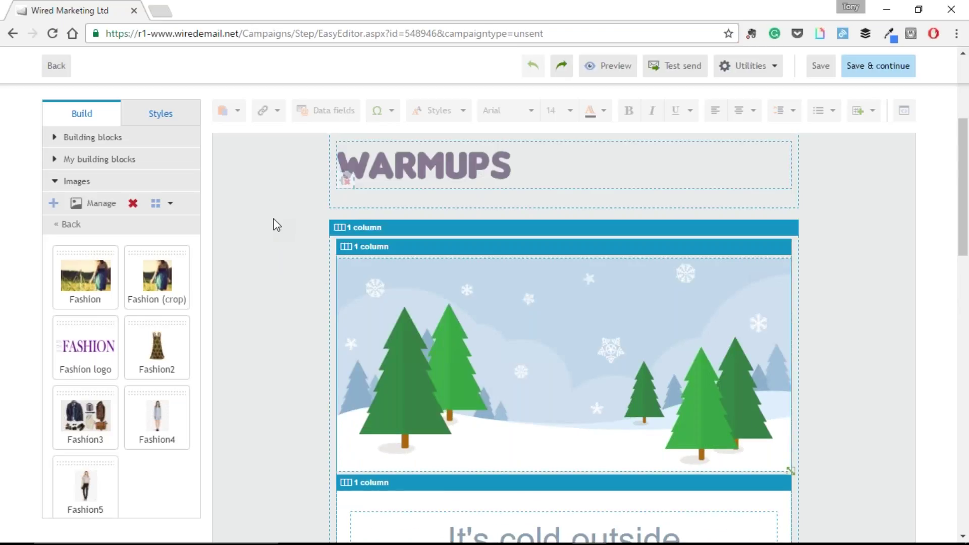
scroll(369, 183, "up", 3)
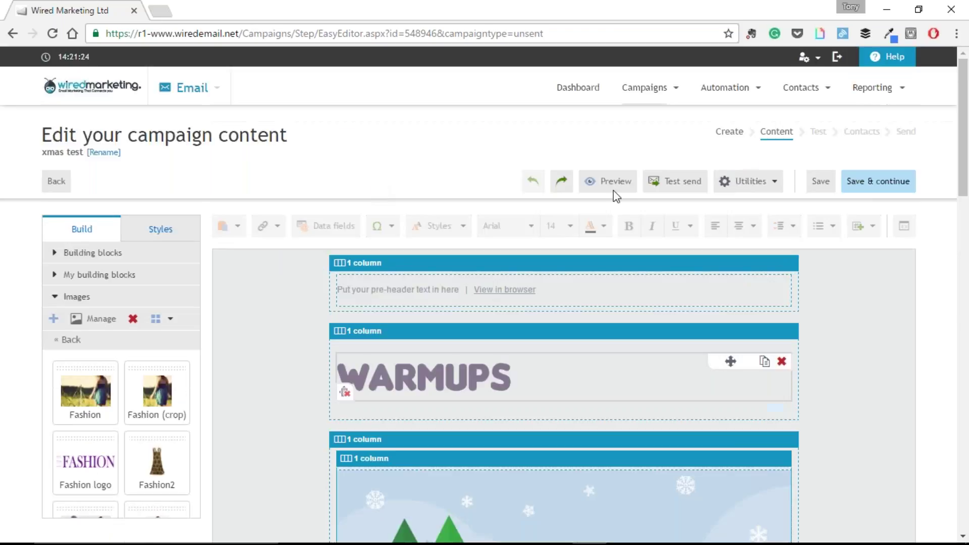
mouse_move(660, 95)
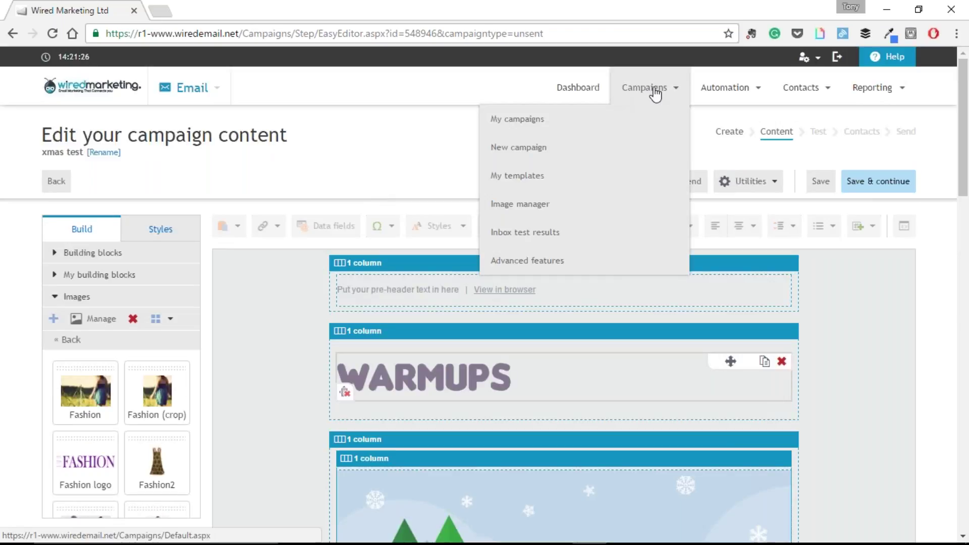
left_click(574, 178)
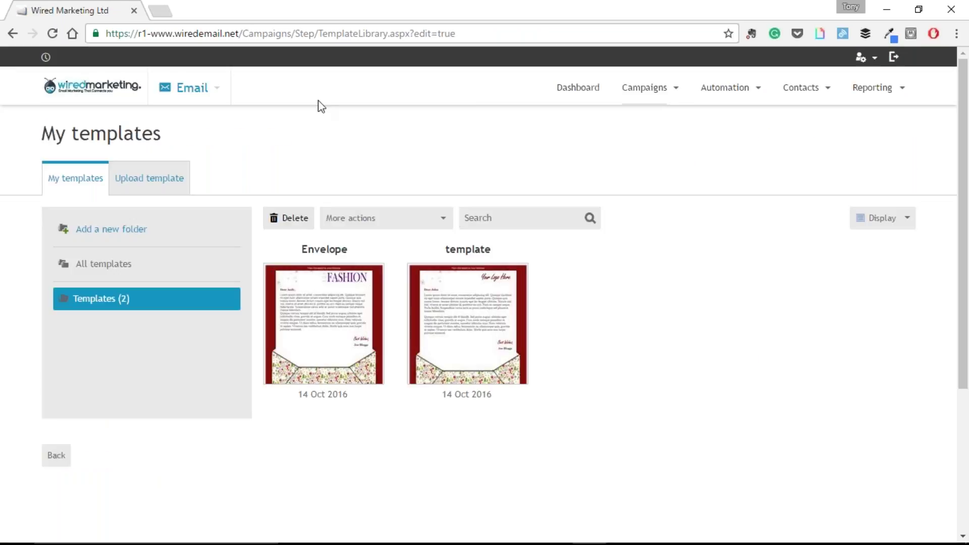
left_click(138, 177)
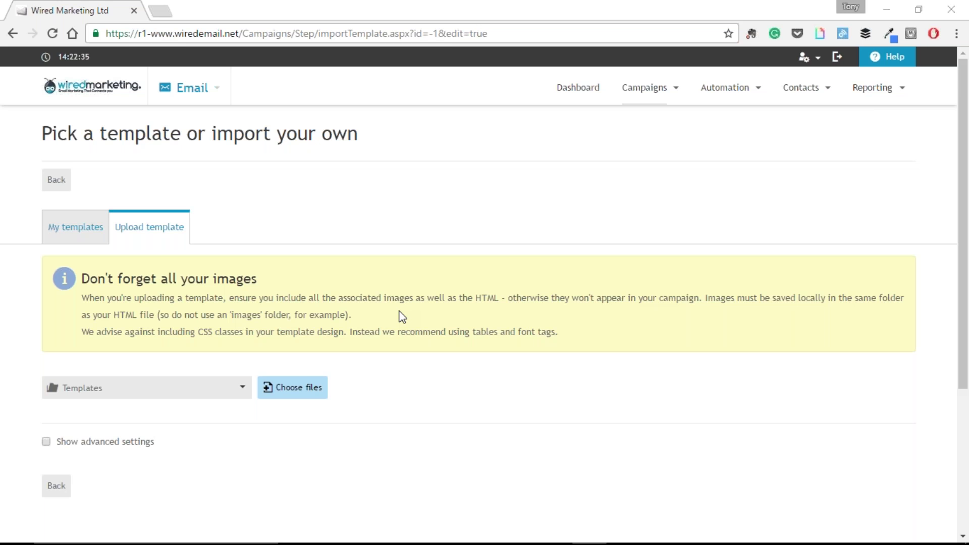
- Switch to the running PowerPoint slide show and advance from the About Wired slide to the Q&A slide
key("super+Tab")
key("Escape")
key("super+Tab")
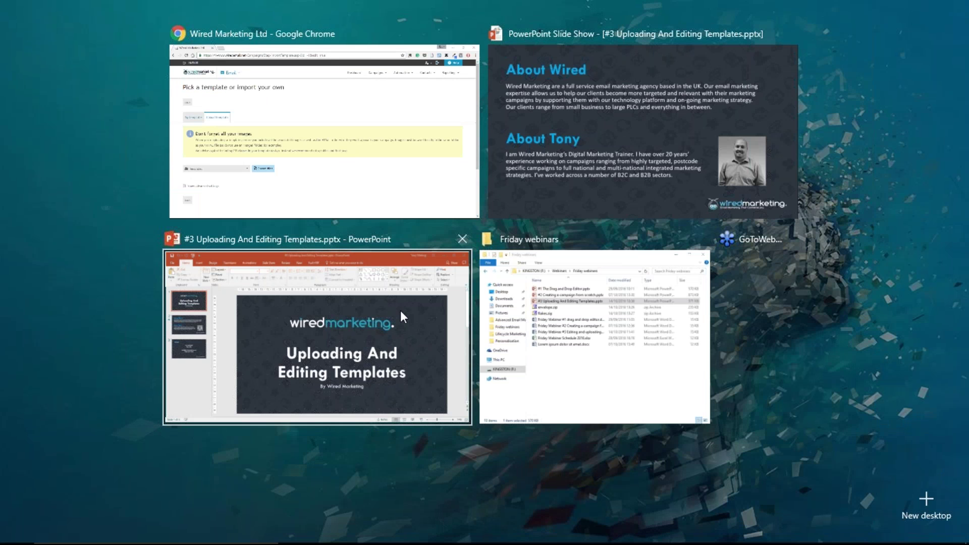
left_click(555, 186)
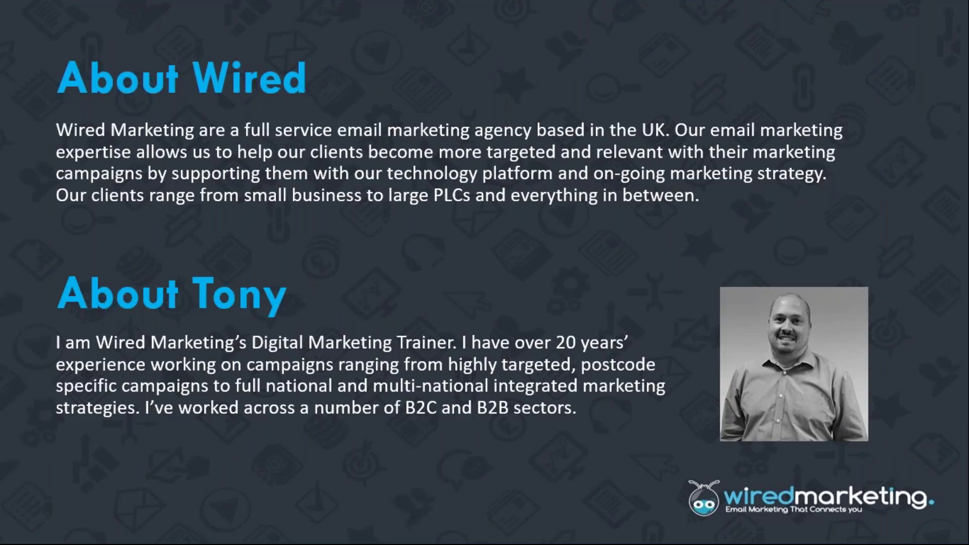
key("Right")
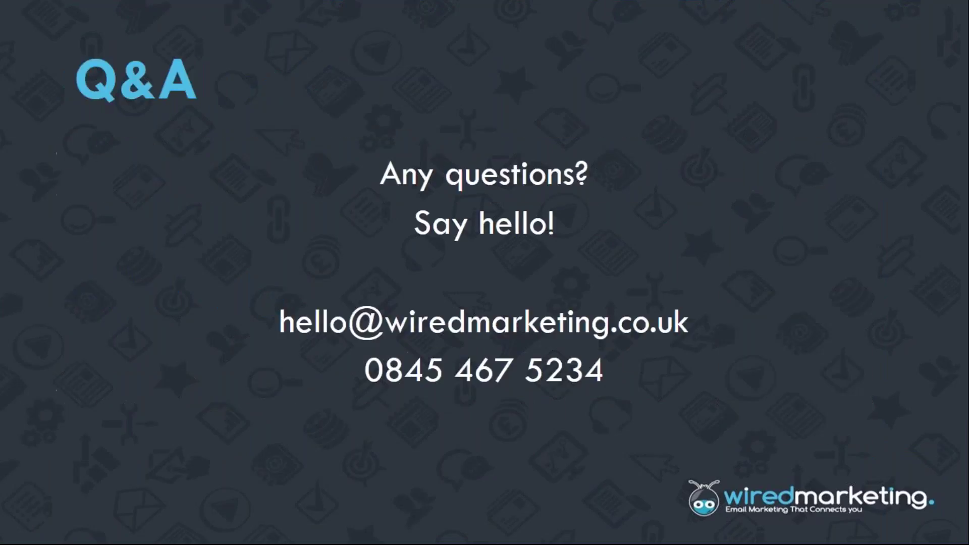